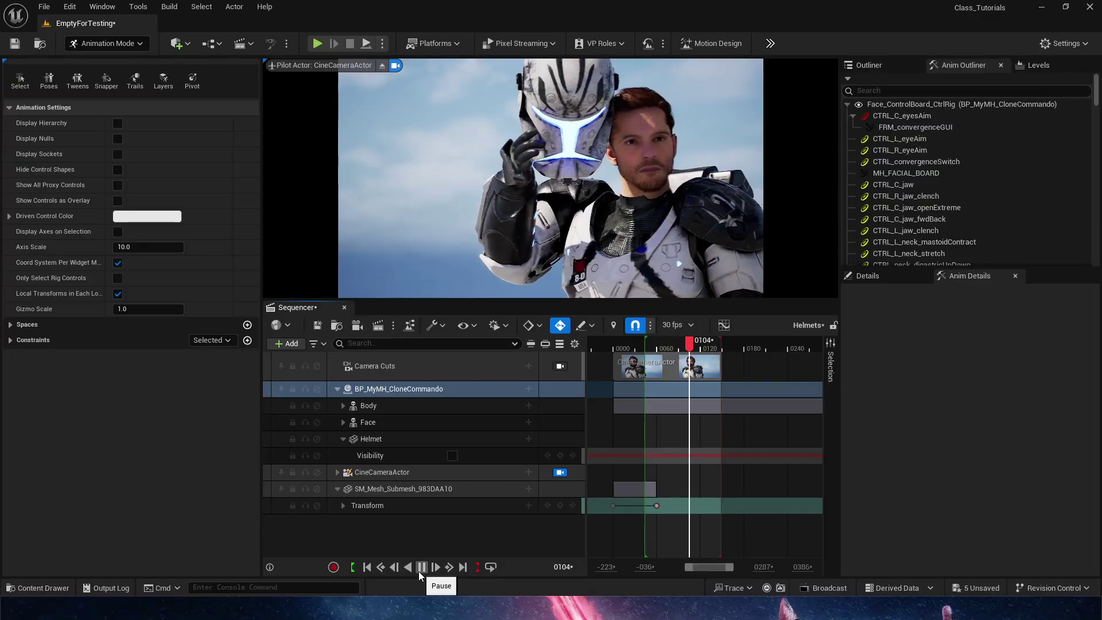
Pause the sequence playback and open the CloneCommando_SM skeletal mesh from the Characters/CloneCommando folder.
left_click(421, 567)
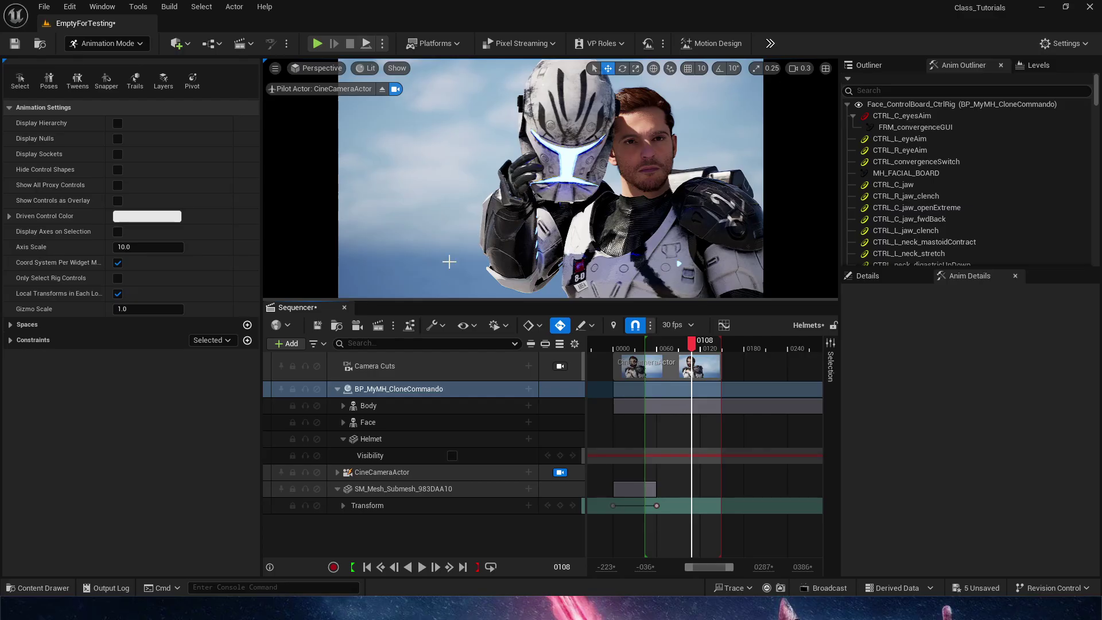
key("ctrl+space")
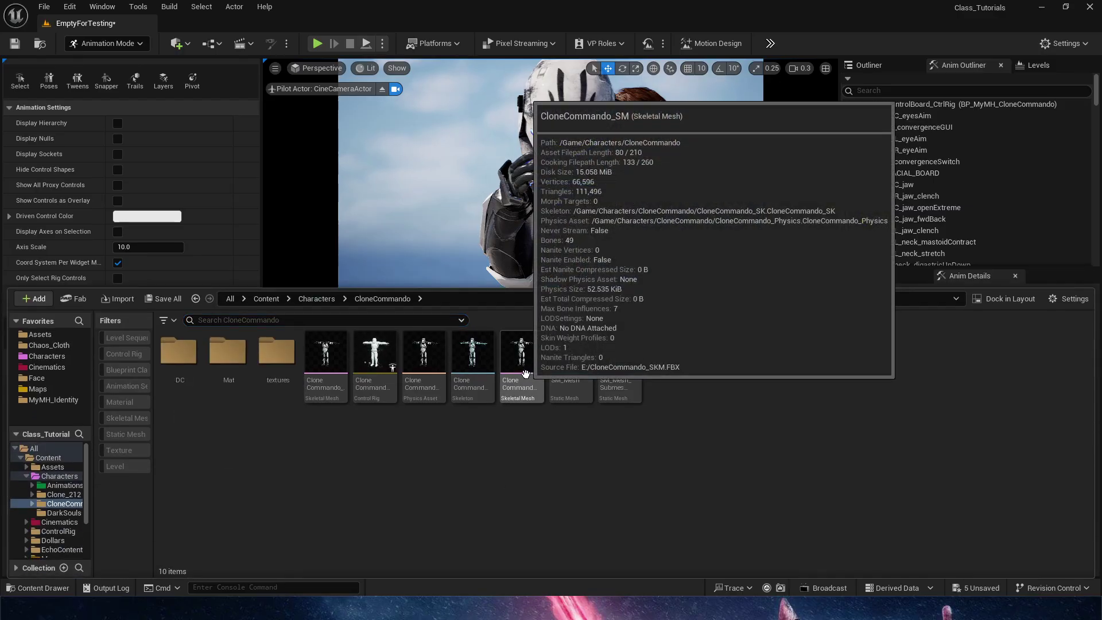
double_click(526, 374)
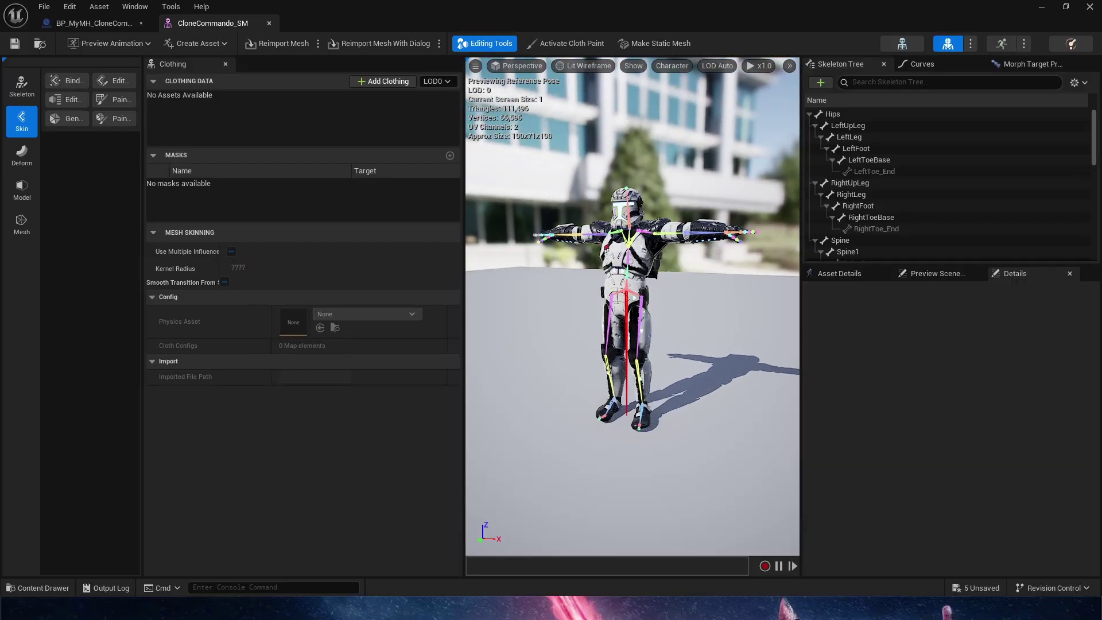
Make a static mesh from the skeletal mesh, saved as SM_Destroy in the Characters/CloneCommando folder.
left_click(659, 44)
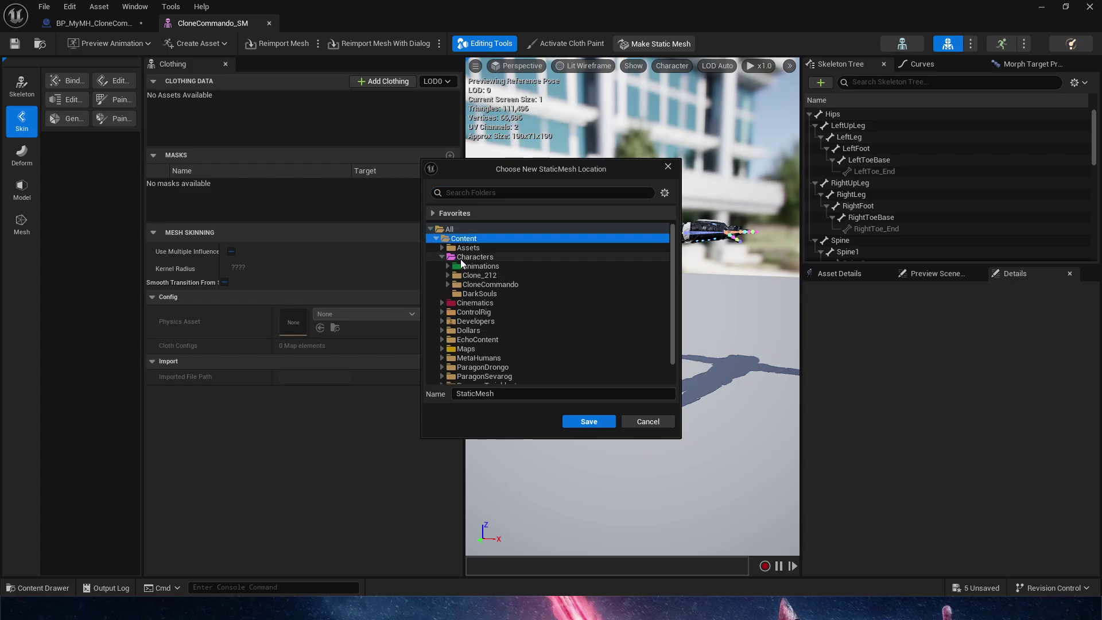
double_click(488, 284)
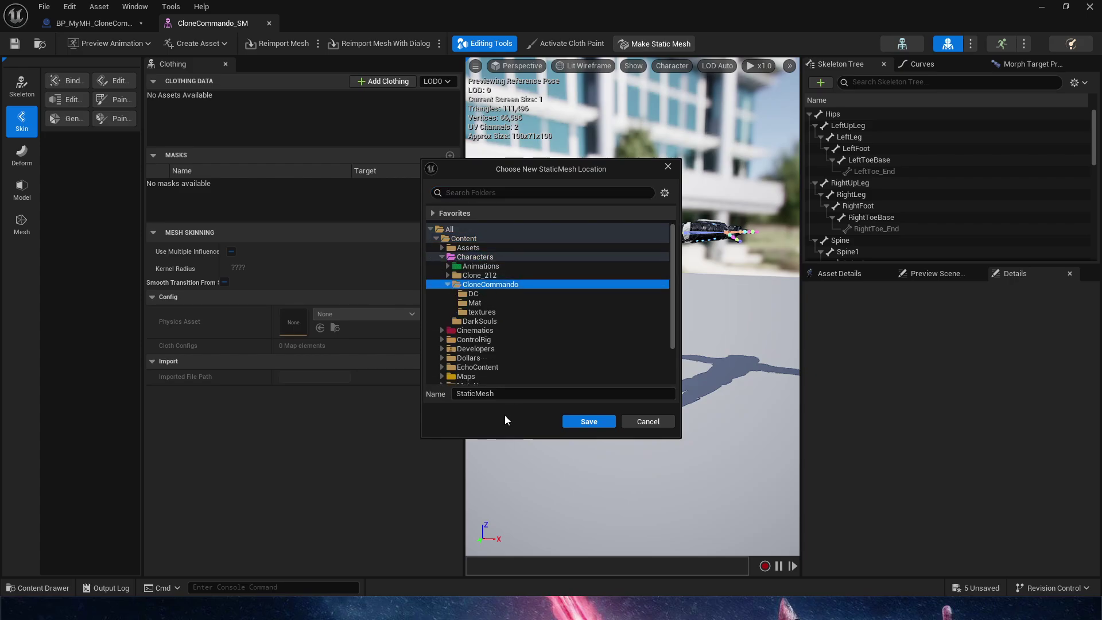
left_click_drag(494, 394, 426, 406)
type("SM_Destroy")
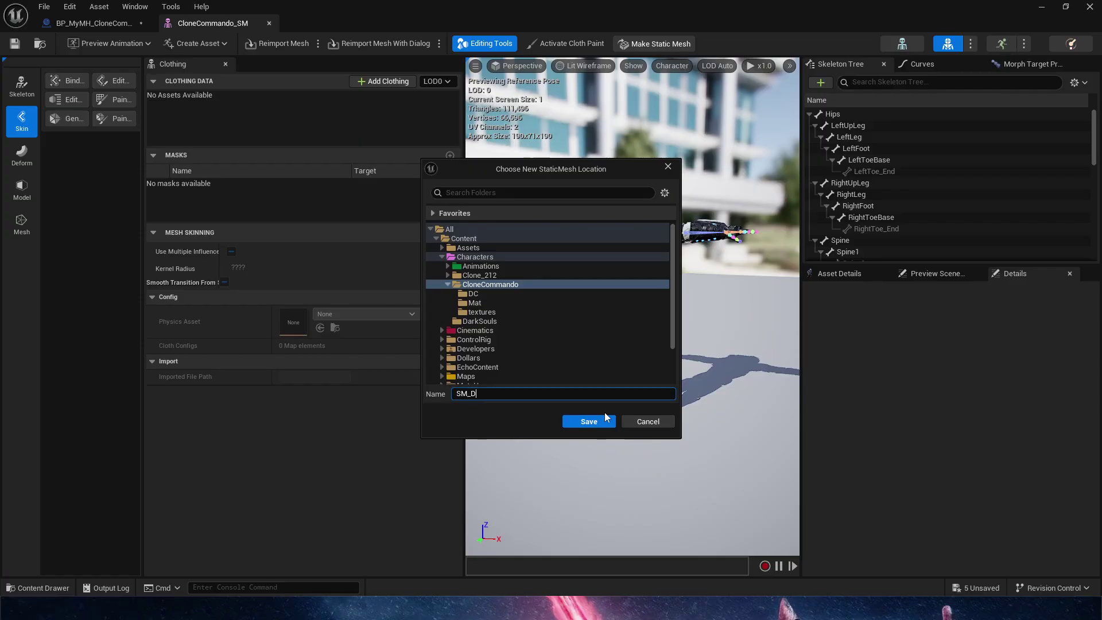
left_click(588, 422)
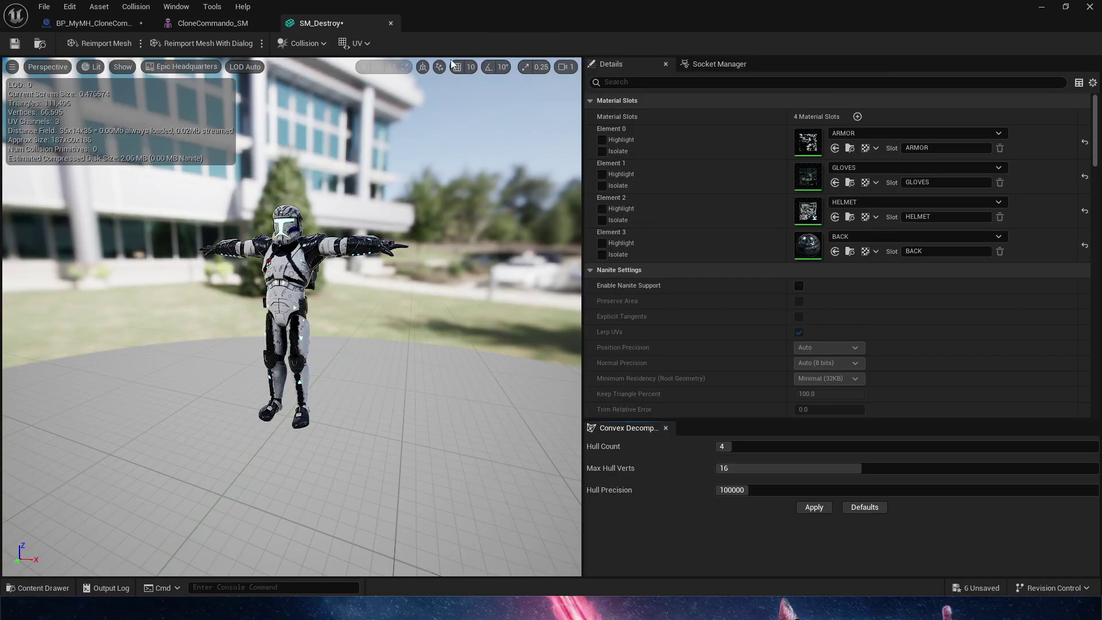
mouse_move(347, 225)
left_mouse_down("alt")
mouse_move(471, 225)
mouse_move(344, 225)
left_mouse_up("alt")
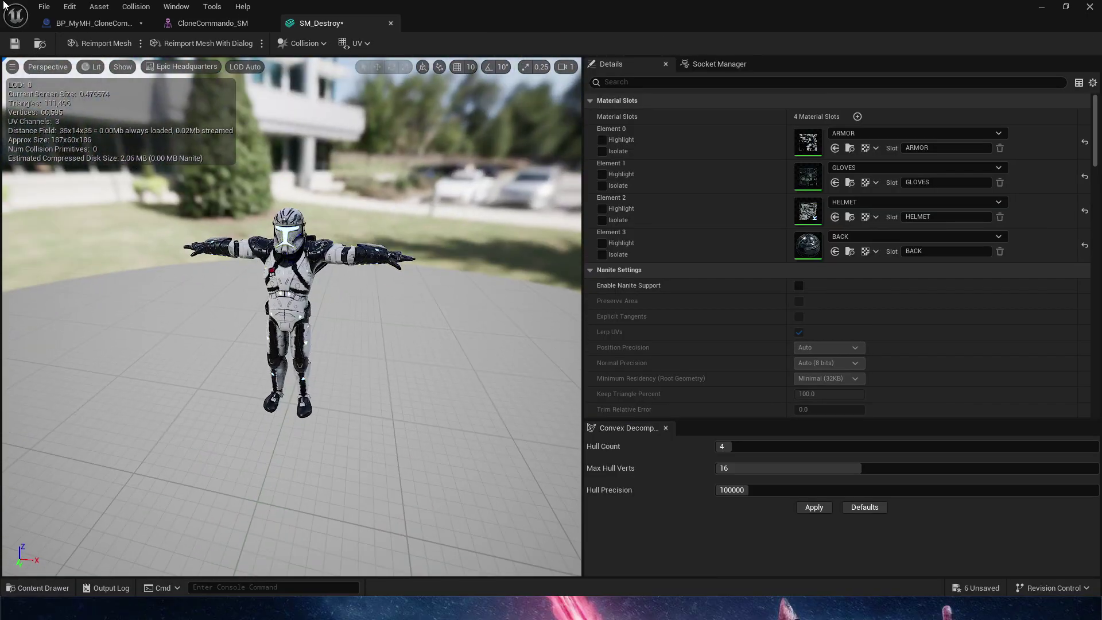
Return to the EmptyForTesting level, stop viewing through the cine camera and switch from Animation to Selection mode.
left_click(183, 21)
left_click(138, 27)
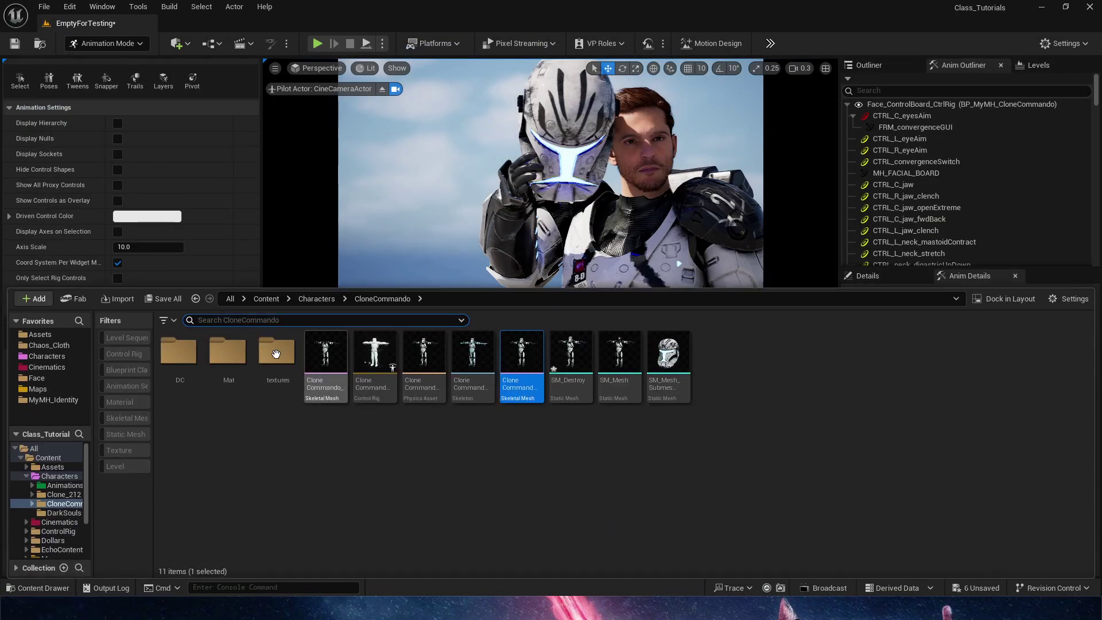
left_click(560, 472)
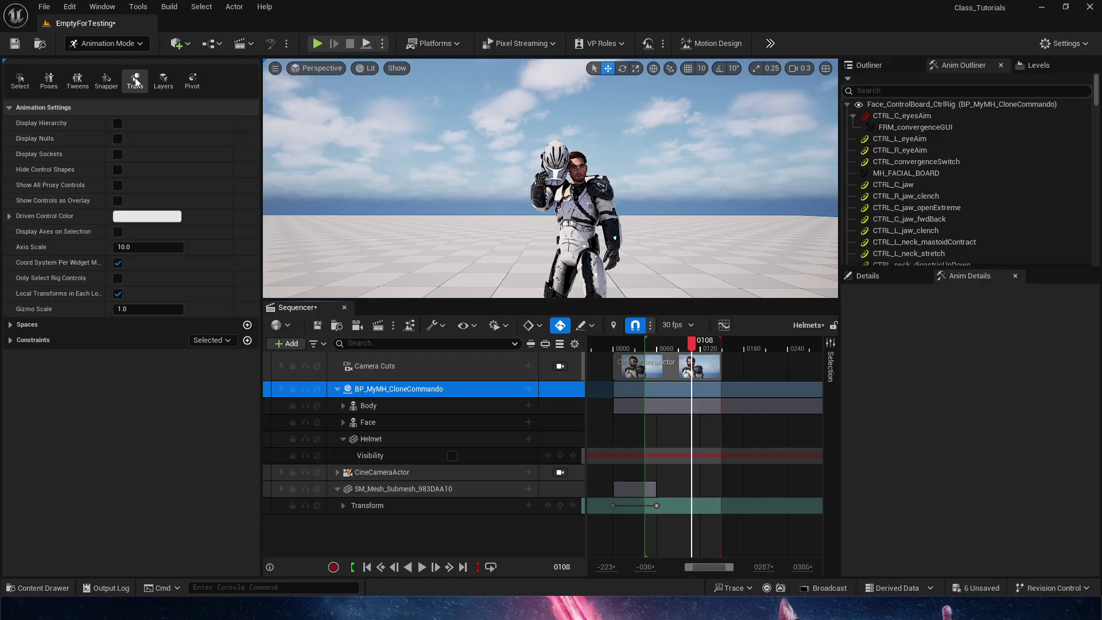
left_click(108, 43)
left_click(109, 58)
Place the SM_Destroy static mesh on the floor of the level beside the animated clone character.
right_click_drag(486, 296, 424, 296)
key("ctrl+space")
left_click_drag(570, 353, 401, 276)
left_click(401, 276)
key("f")
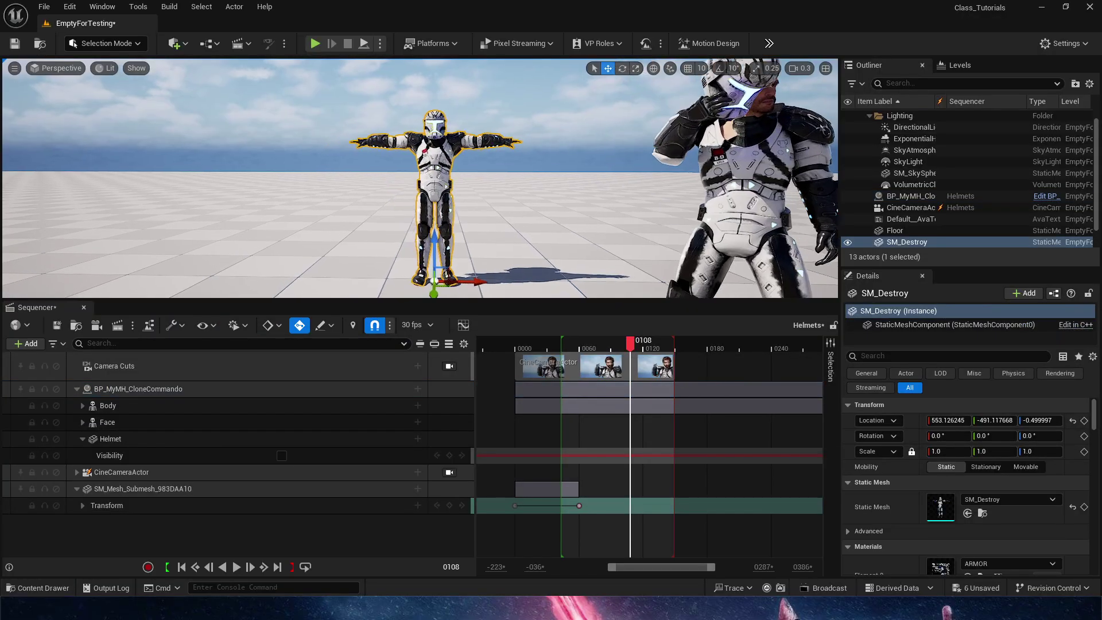
key("w")
mouse_move(402, 230)
right_mouse_down()
mouse_move(379, 235)
mouse_move(421, 226)
right_mouse_up()
scroll(396, 232, "down", 1)
scroll(537, 202, "up", 3)
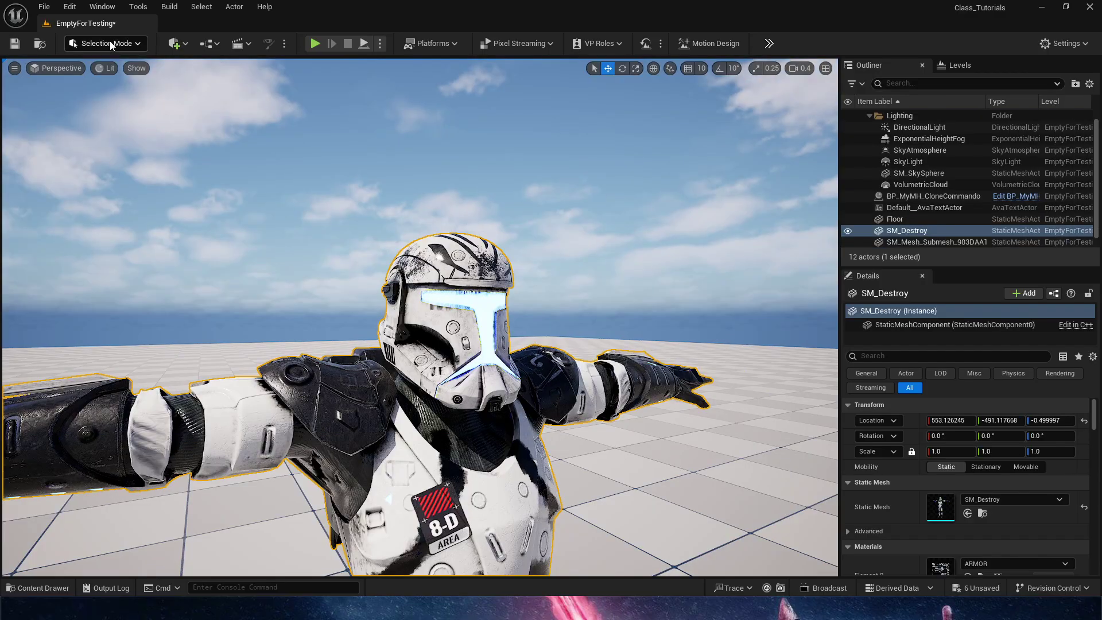
Switch the editor to Modeling mode with the SM_Destroy mesh selected.
left_click(109, 43)
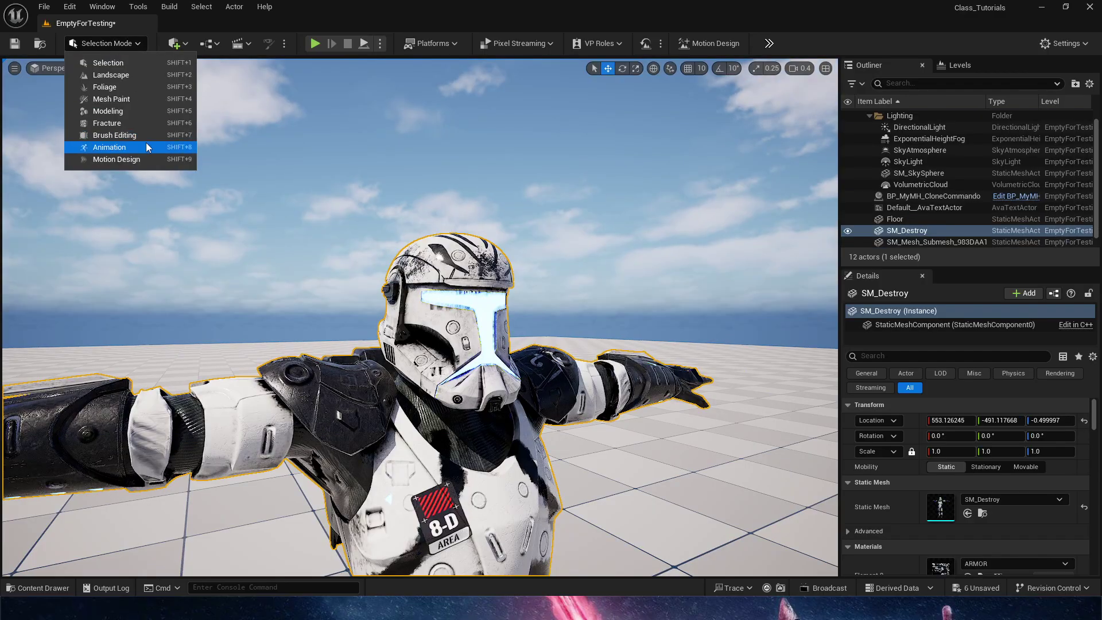
left_click(327, 206)
key("shift+5")
right_click_drag(327, 207, 347, 228)
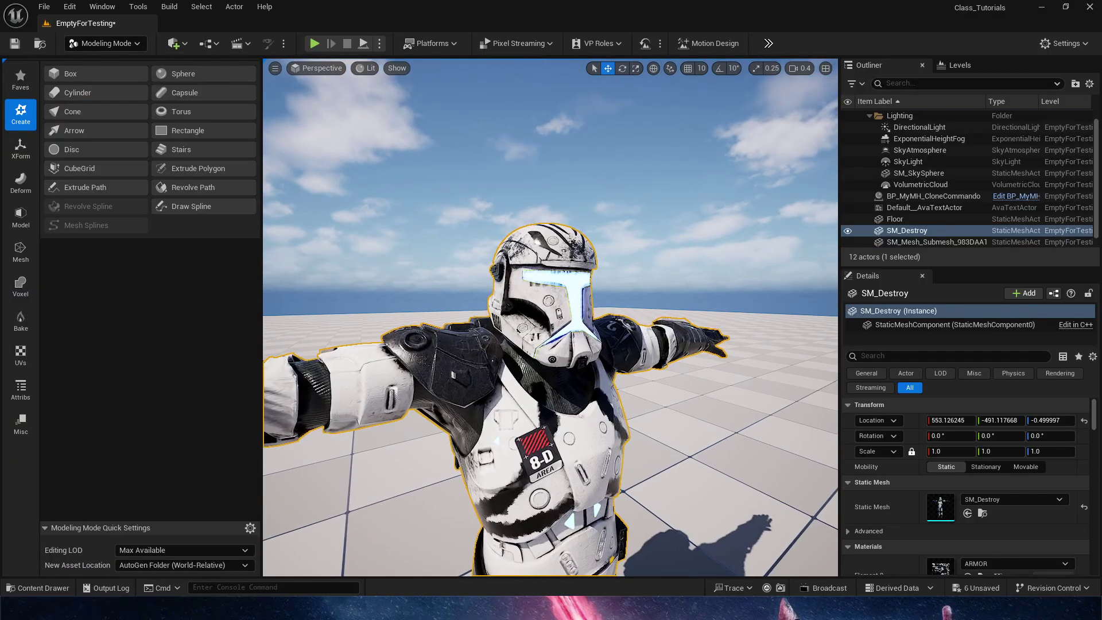
scroll(347, 228, "up", 4)
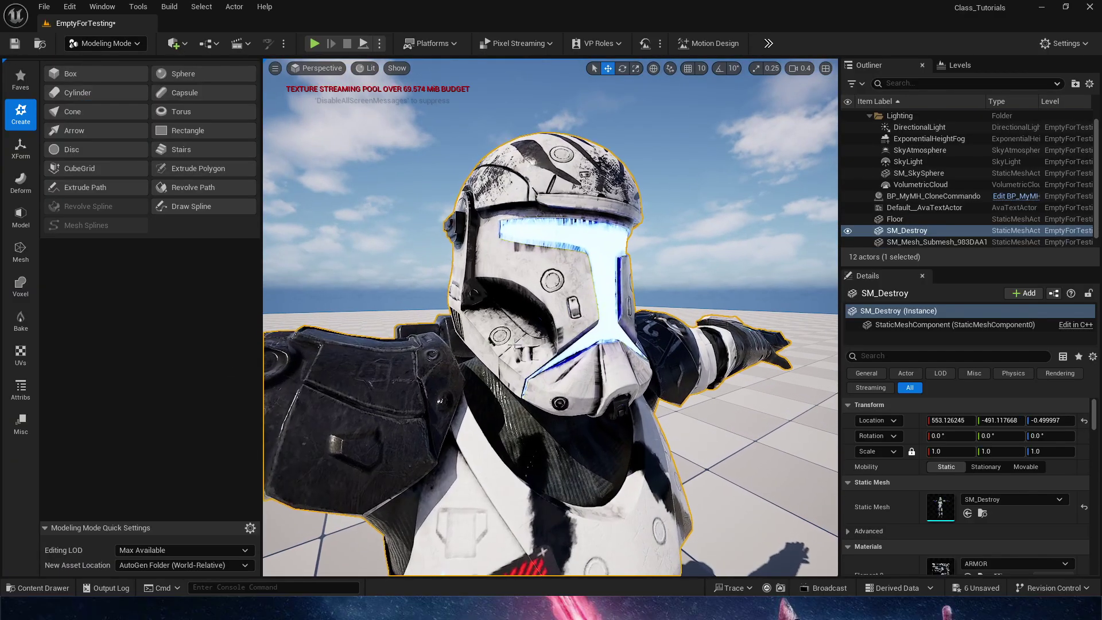
left_click(20, 218)
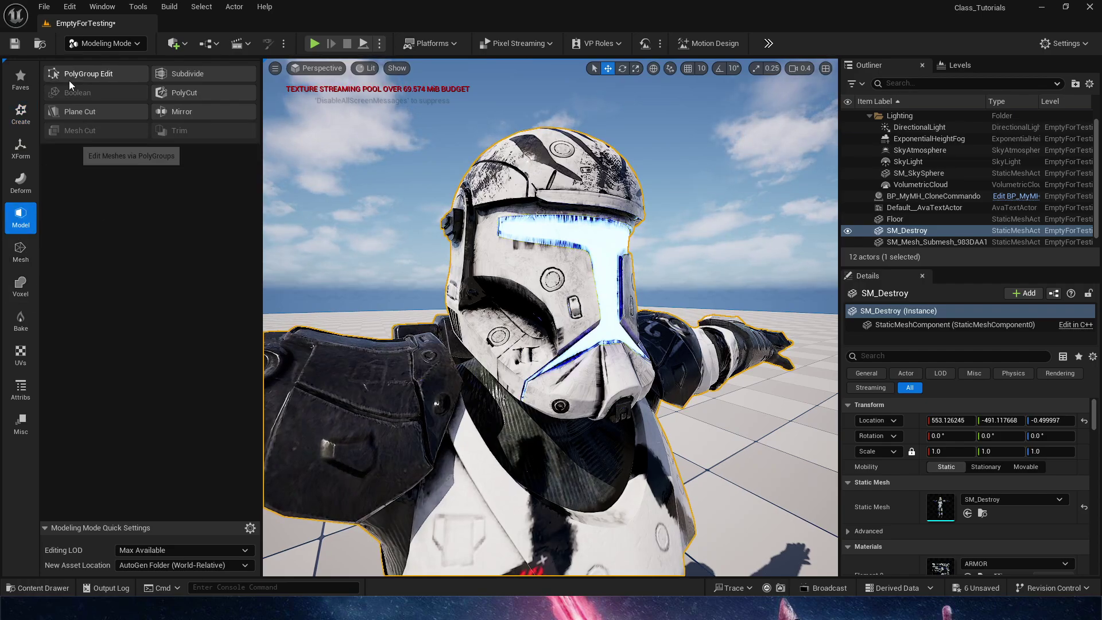
left_click(116, 80)
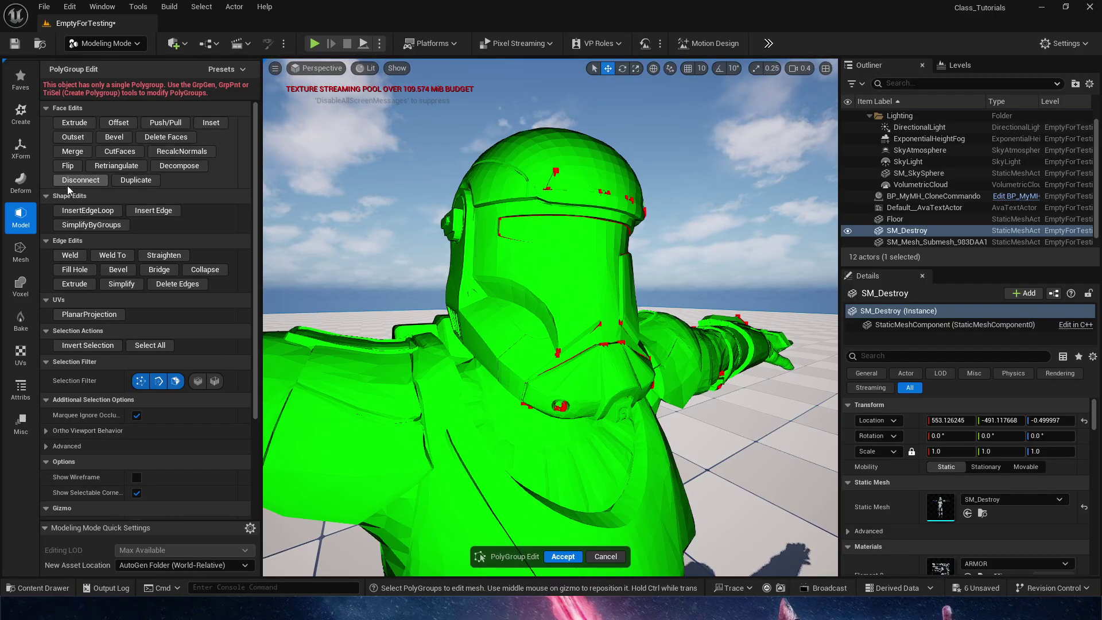
left_click(31, 252)
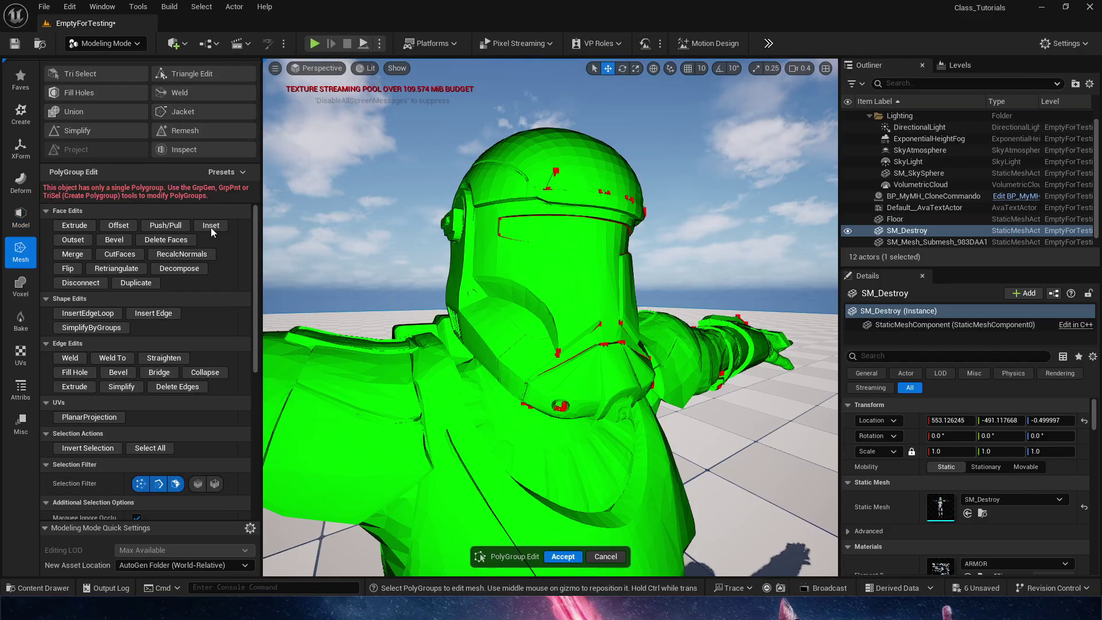
left_click(606, 556)
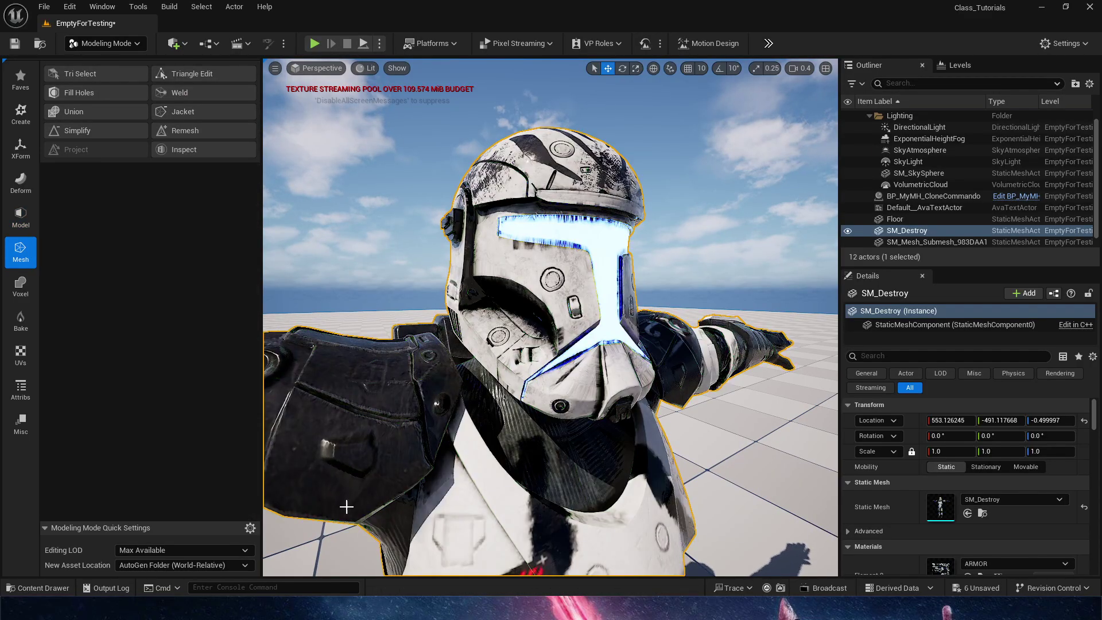
Start Tri Select on SM_Destroy and brush-select the triangles on the front of the helmet.
left_click(98, 68)
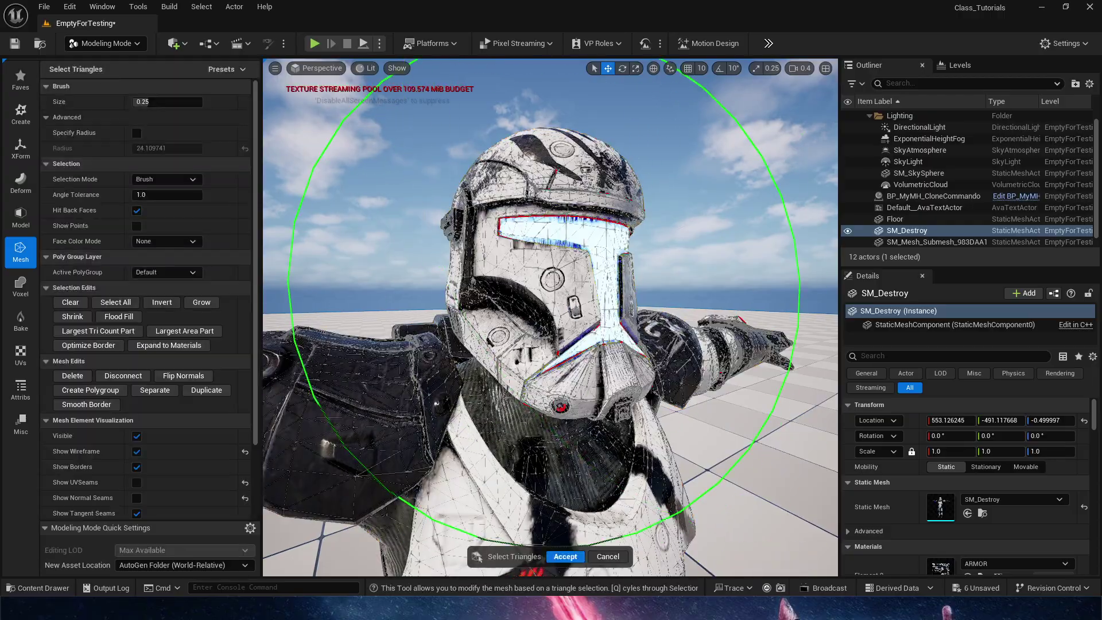
left_click(605, 245)
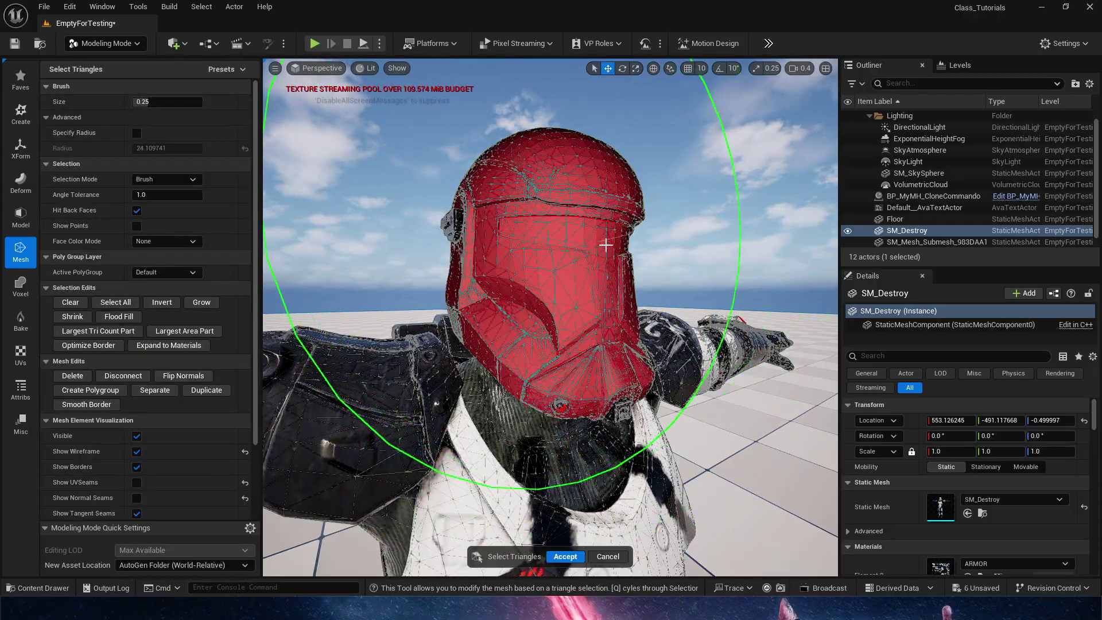
right_click_drag(606, 245, 436, 235)
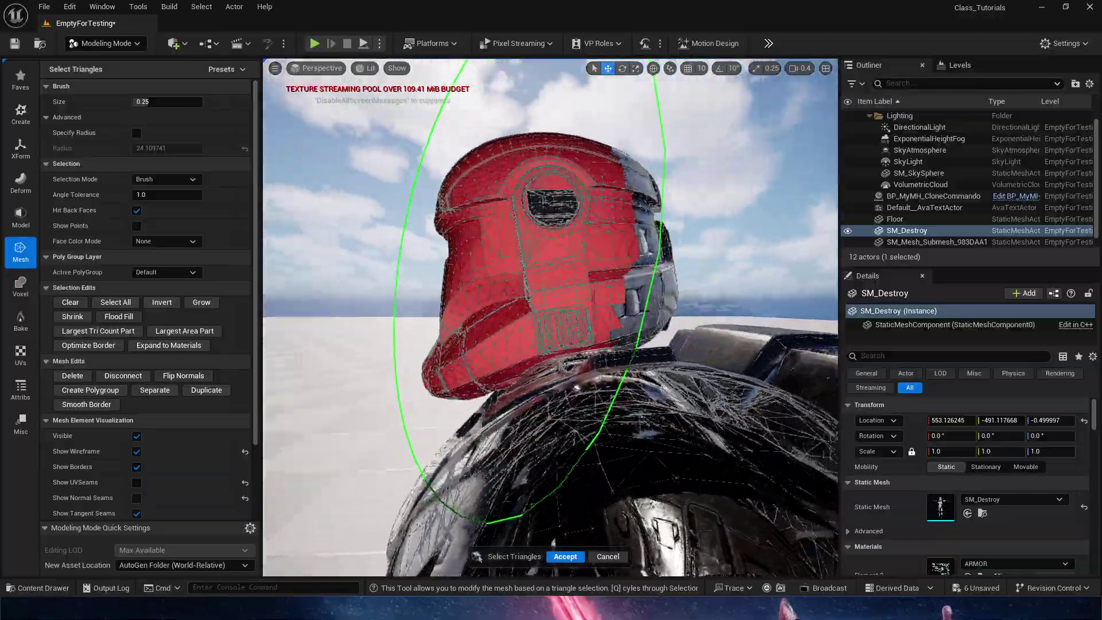
left_click_drag(528, 291, 677, 310, "alt")
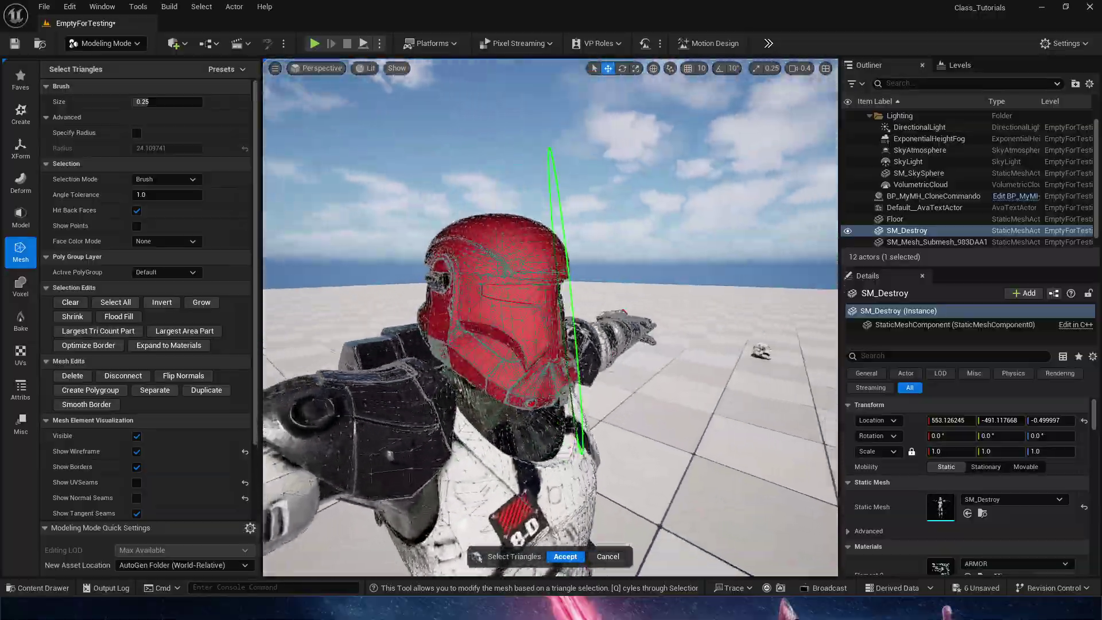
left_click_drag(565, 300, 652, 286, "alt")
left_click_drag(556, 302, 769, 304, "alt")
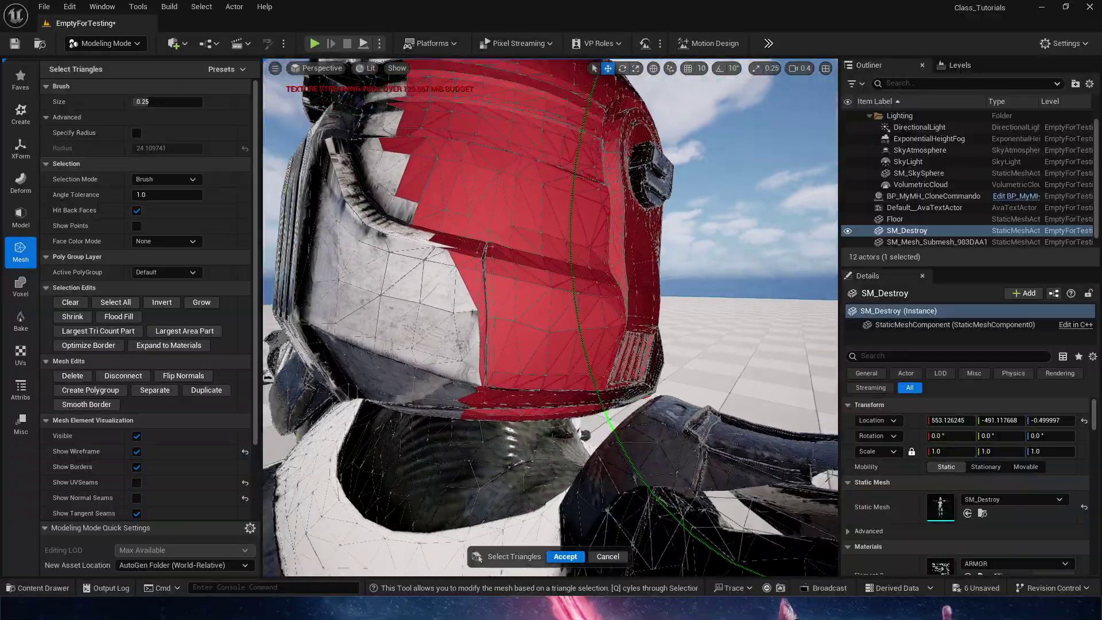
scroll(574, 280, "down", 3)
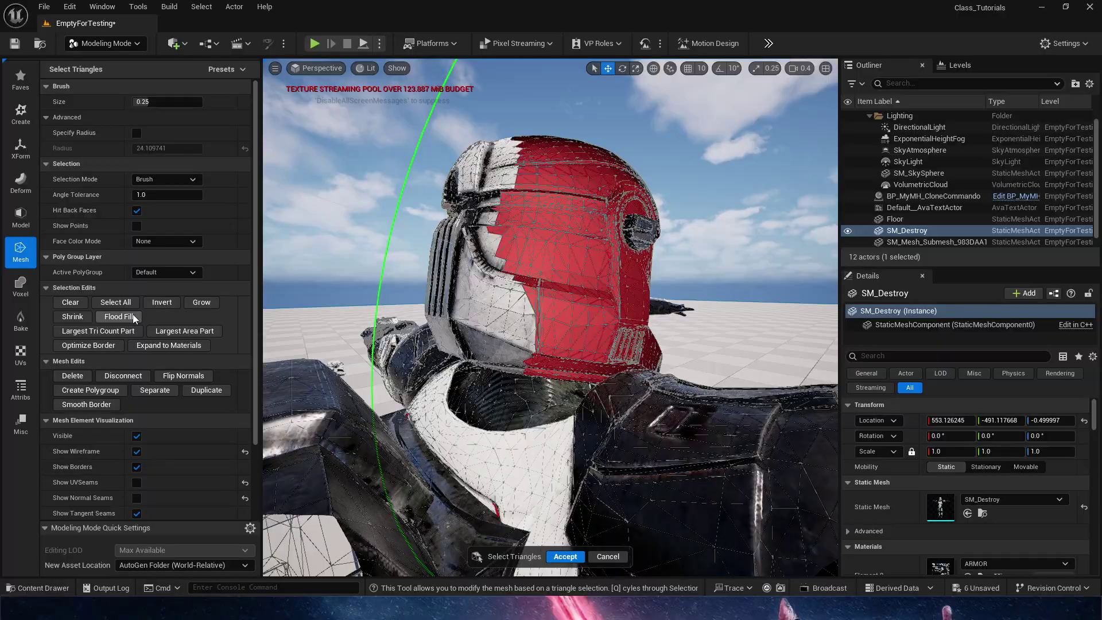
Extend the triangle selection over the whole helmet, including its back, with Flood Fill.
left_click_drag(704, 287, 646, 268, "alt")
left_click_drag(530, 214, 332, 221, "alt")
left_click_drag(587, 244, 522, 200, "alt")
left_click_drag(606, 237, 677, 126, "alt")
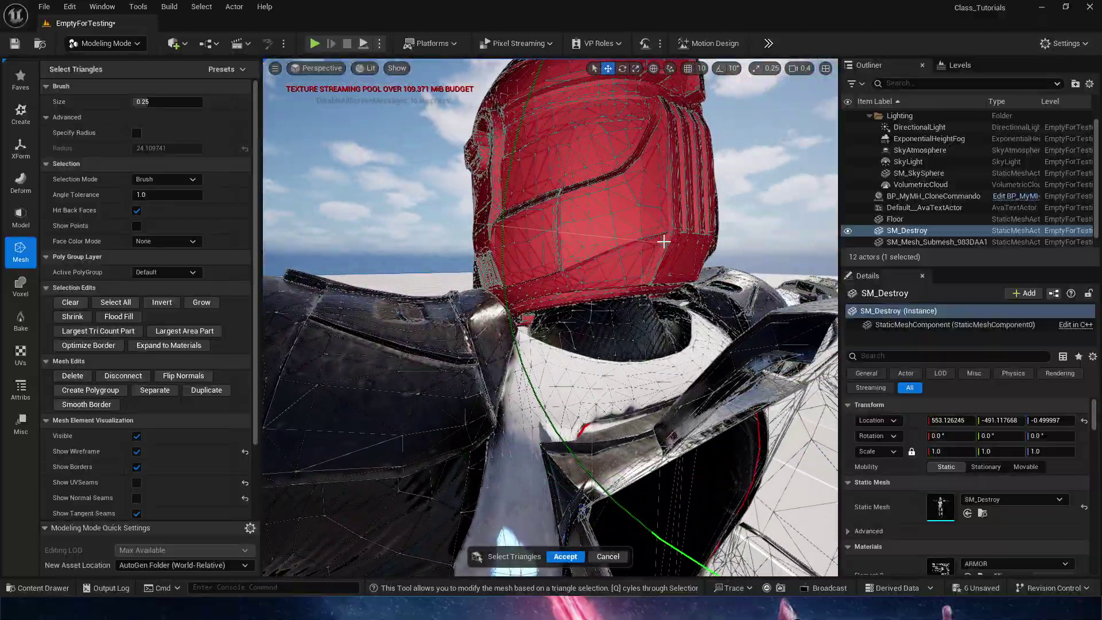
left_click_drag(664, 242, 550, 517, "alt")
left_click(113, 319)
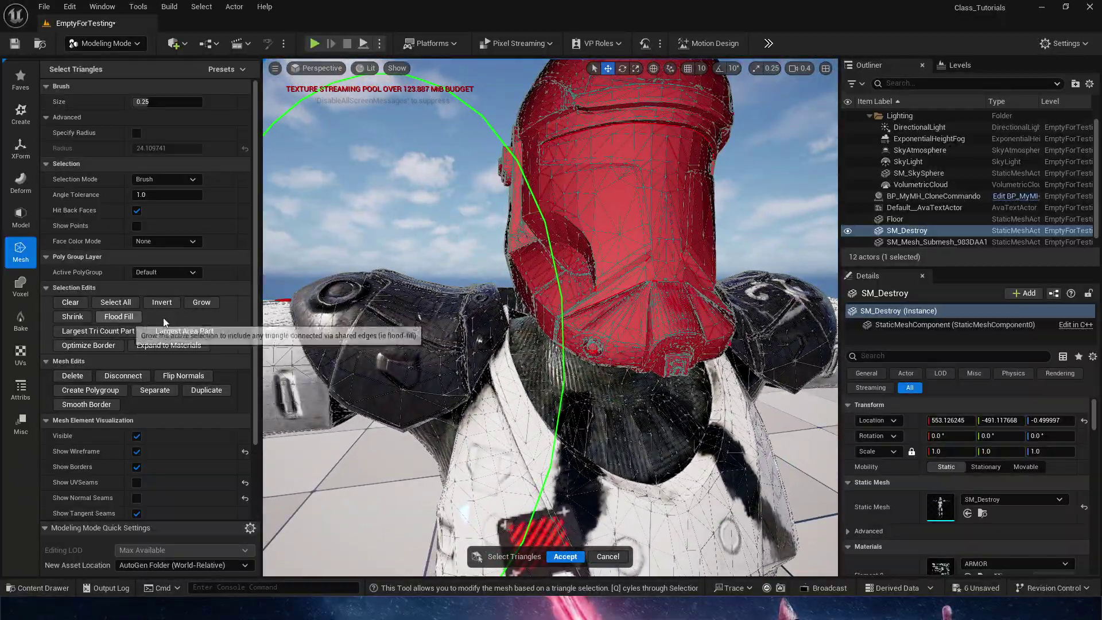
Separate the selected helmet triangles from SM_Destroy into their own mesh and accept the edit.
key("s")
right_click_drag(540, 287, 565, 295)
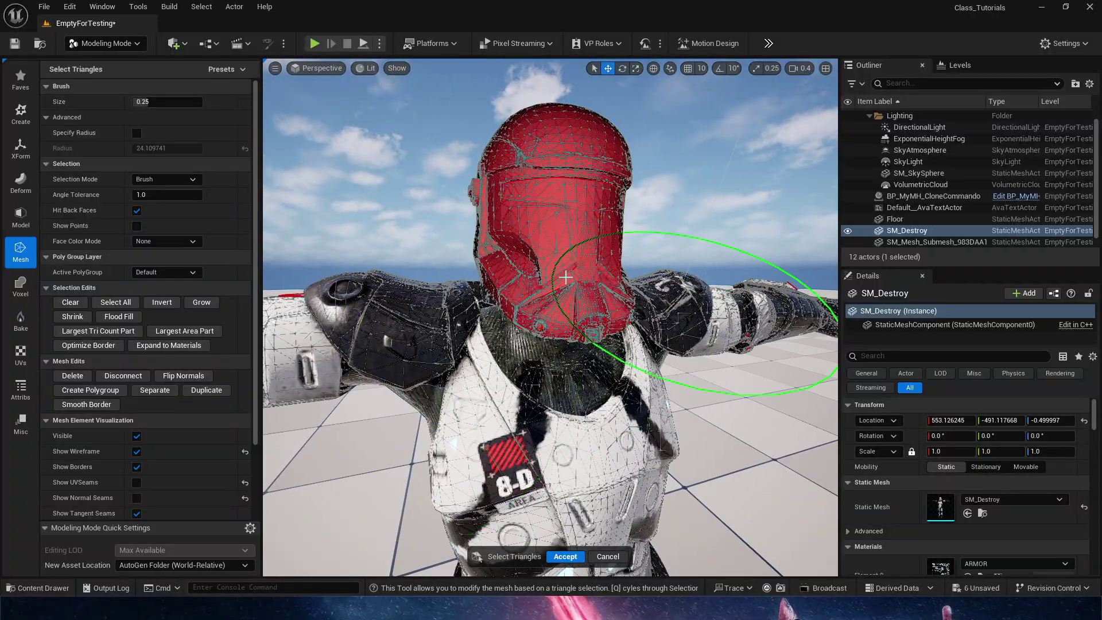
left_click(156, 391)
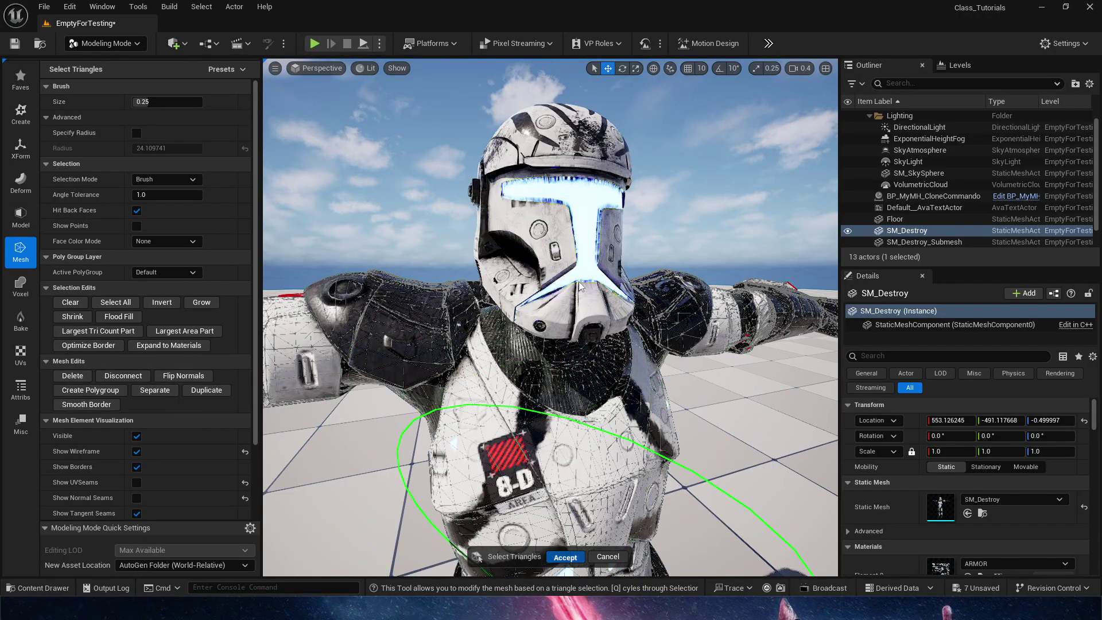
key("Return")
Move the separated helmet mesh along the X axis away from the body, to an X location of about 722.
left_click(581, 222)
key("s")
right_click_drag(581, 222, 621, 398)
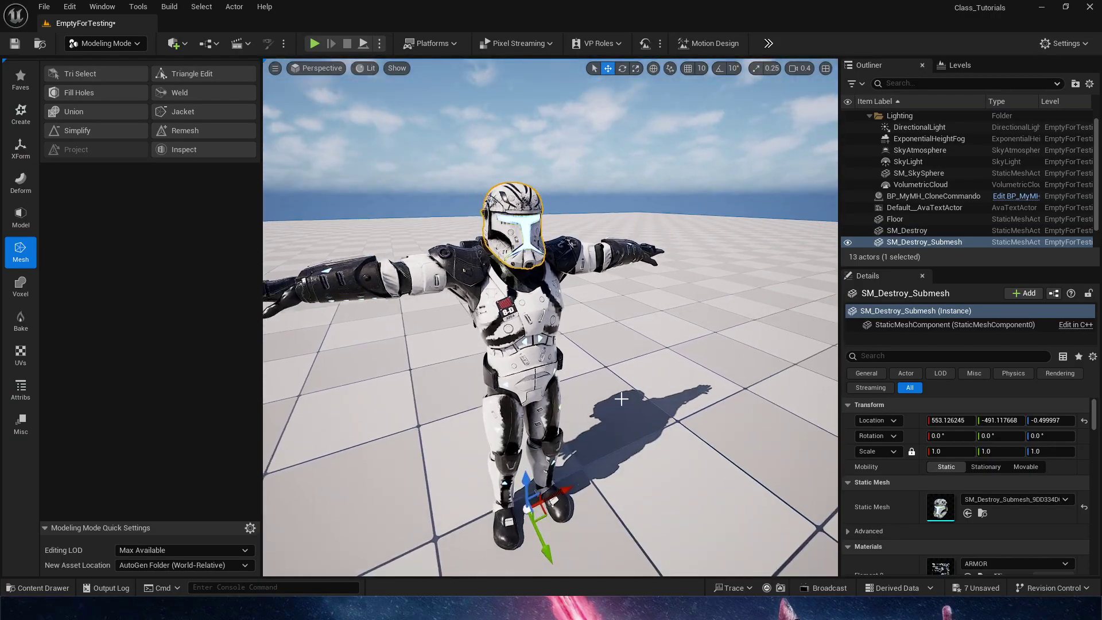
left_click_drag(562, 491, 732, 400)
Examine the separated helmet mesh from behind and from the front, among the other helmets in the level.
key("w")
key("d")
right_click_drag(732, 399, 918, 345)
key("w")
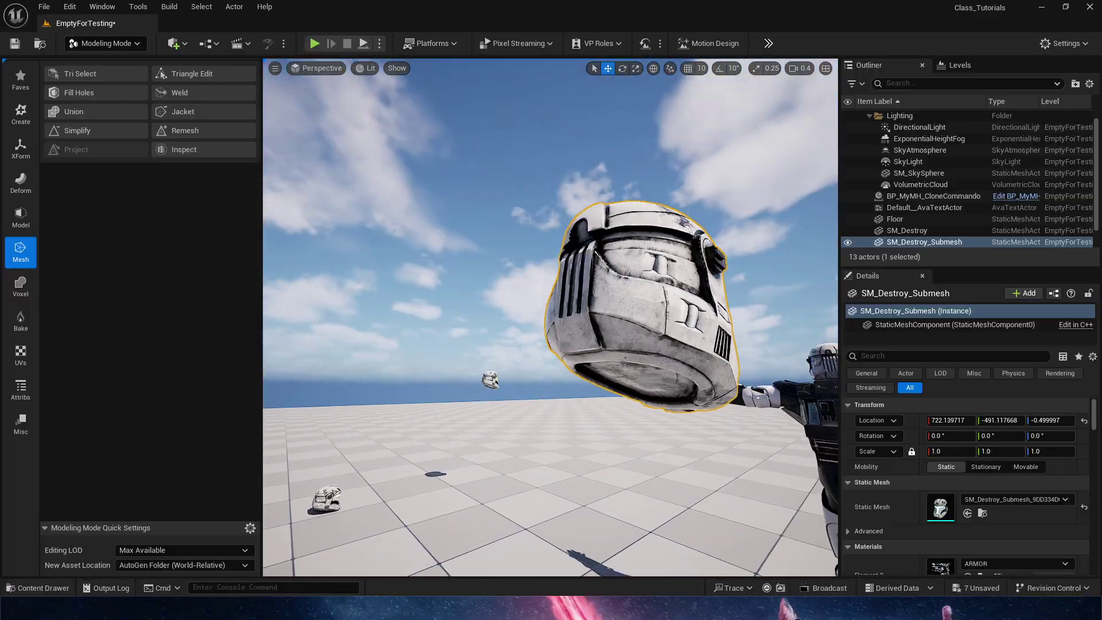
key("d")
right_click_drag(803, 338, 520, 366)
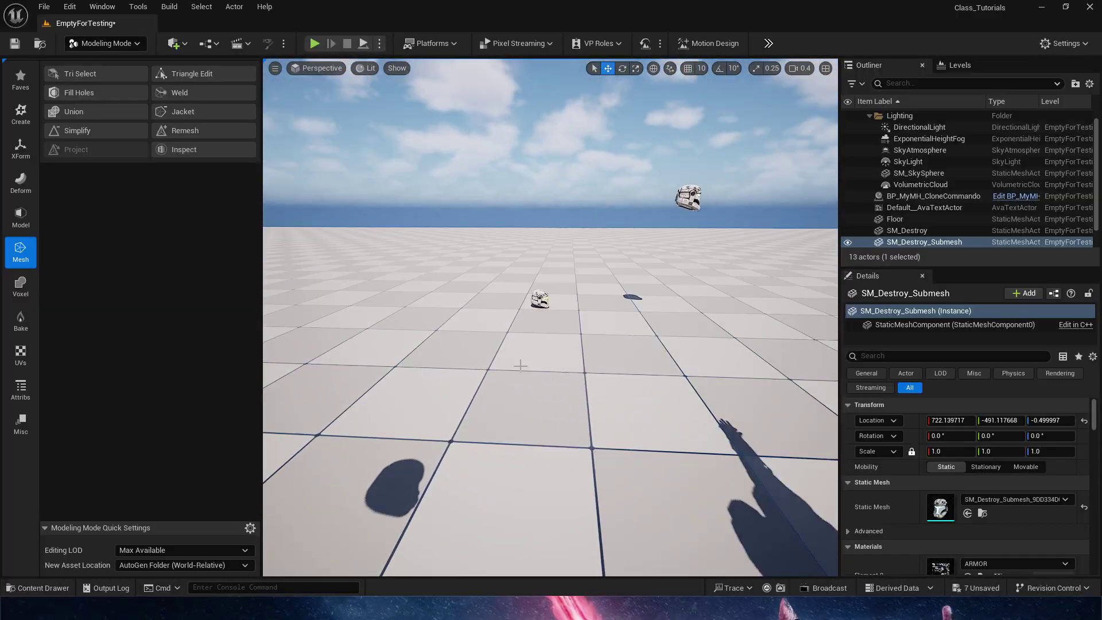
left_click(539, 303)
key("f")
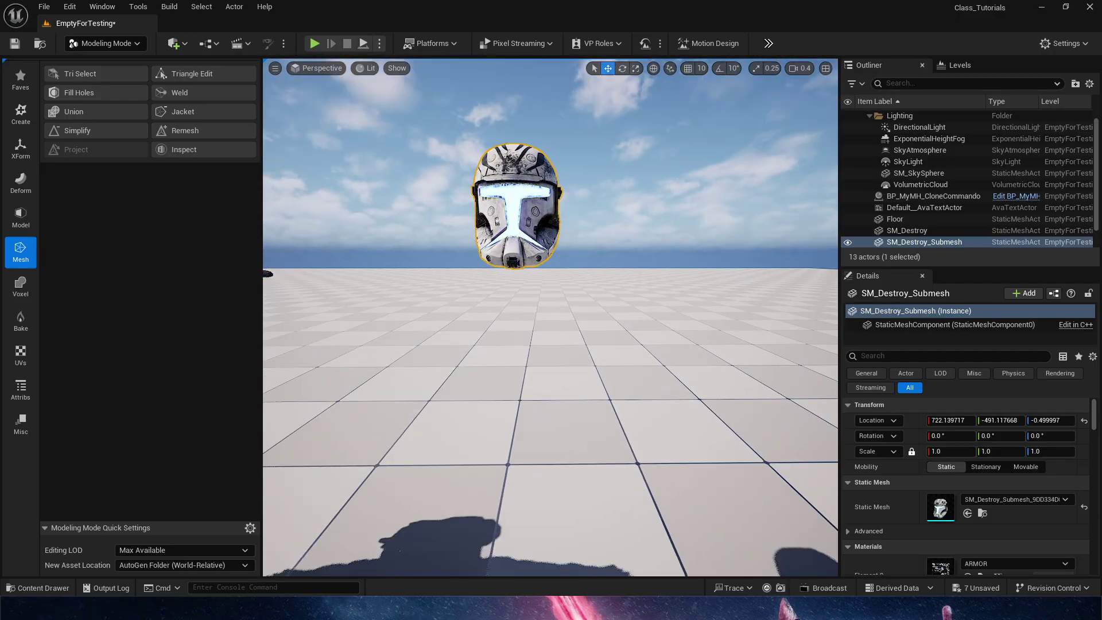
Move the separated helmet's pivot to the bottom of its bounding box with Edit Pivot and accept the edit.
mouse_move(530, 360)
right_mouse_down()
mouse_move(528, 391)
mouse_move(529, 379)
right_mouse_up()
left_click(23, 148)
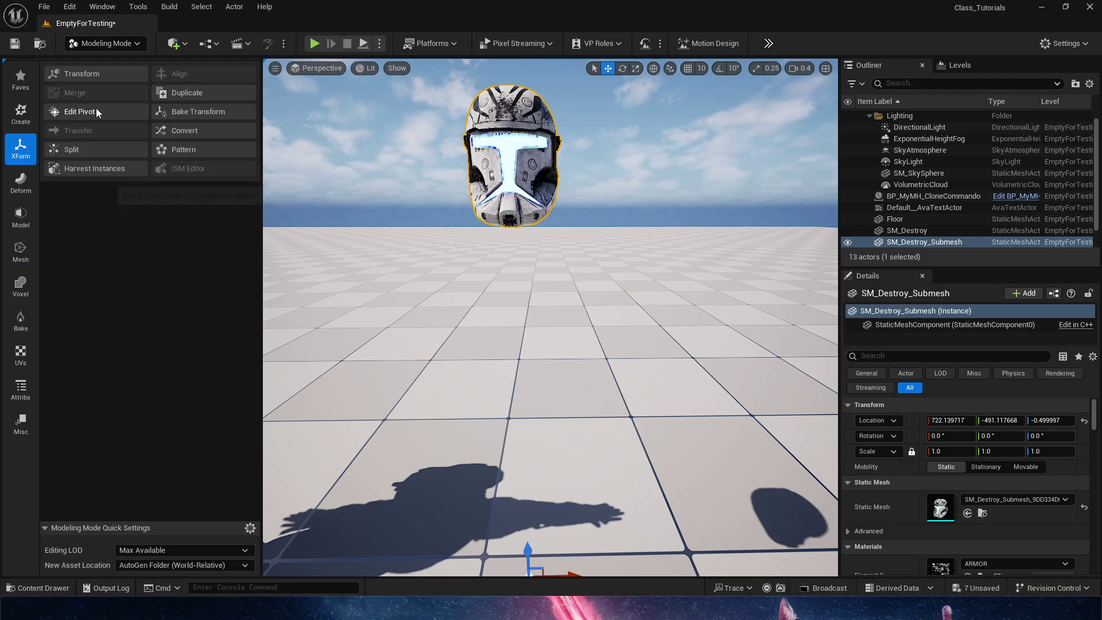
left_click(81, 111)
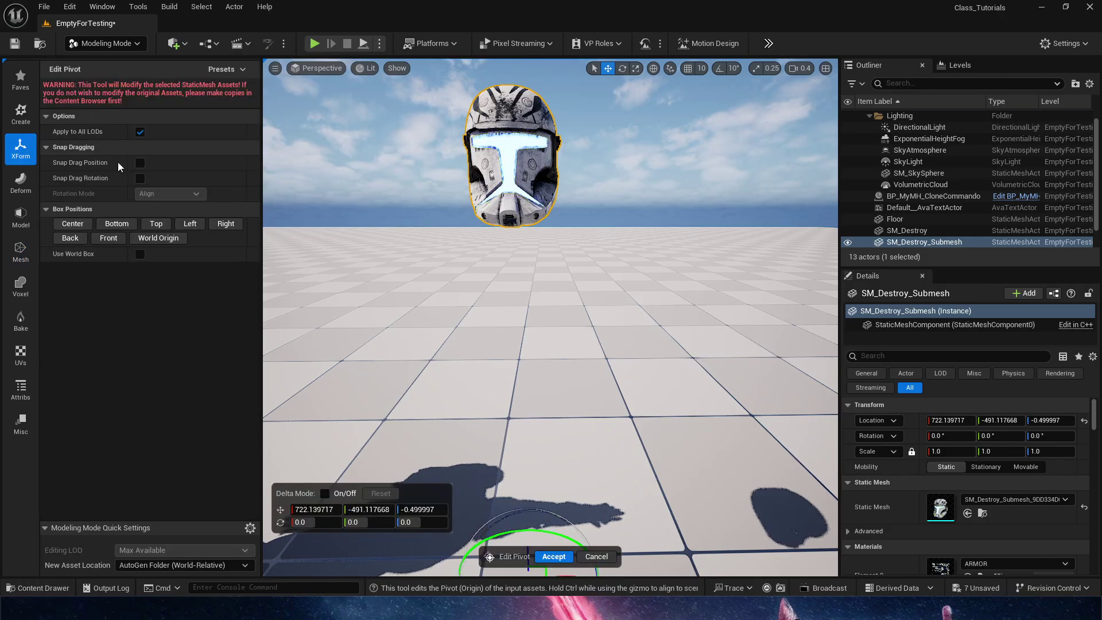
left_click(190, 224)
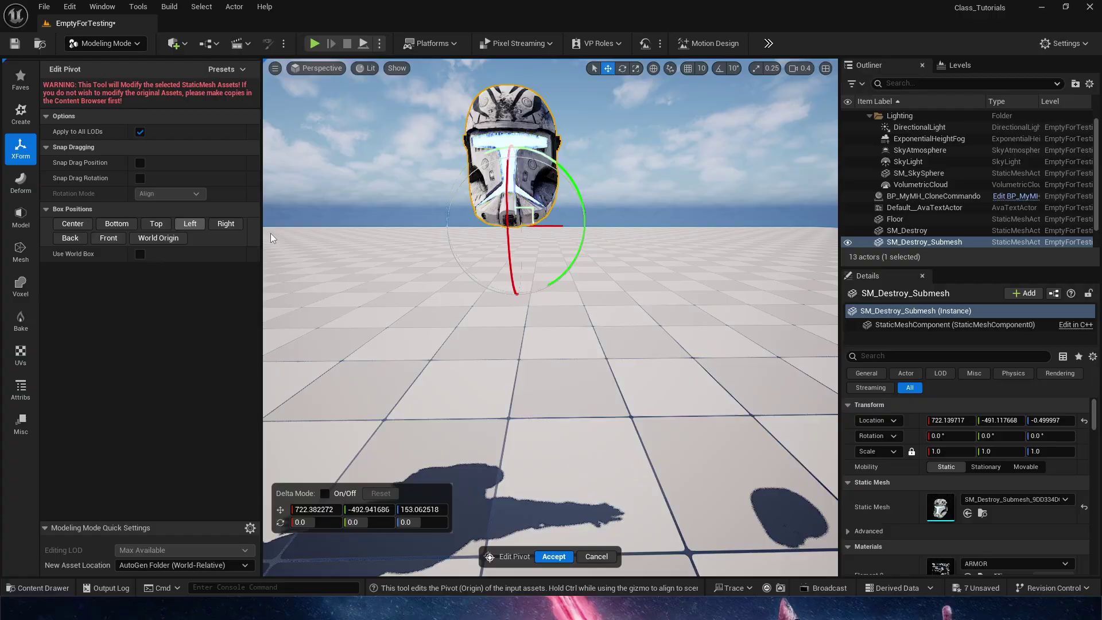
left_click(553, 556)
Delete the separated helmet and the remaining SM_Destroy body from the level.
mouse_move(621, 294)
right_mouse_down()
mouse_move(597, 281)
mouse_move(637, 284)
mouse_move(608, 287)
mouse_move(621, 294)
right_mouse_up()
key("Delete")
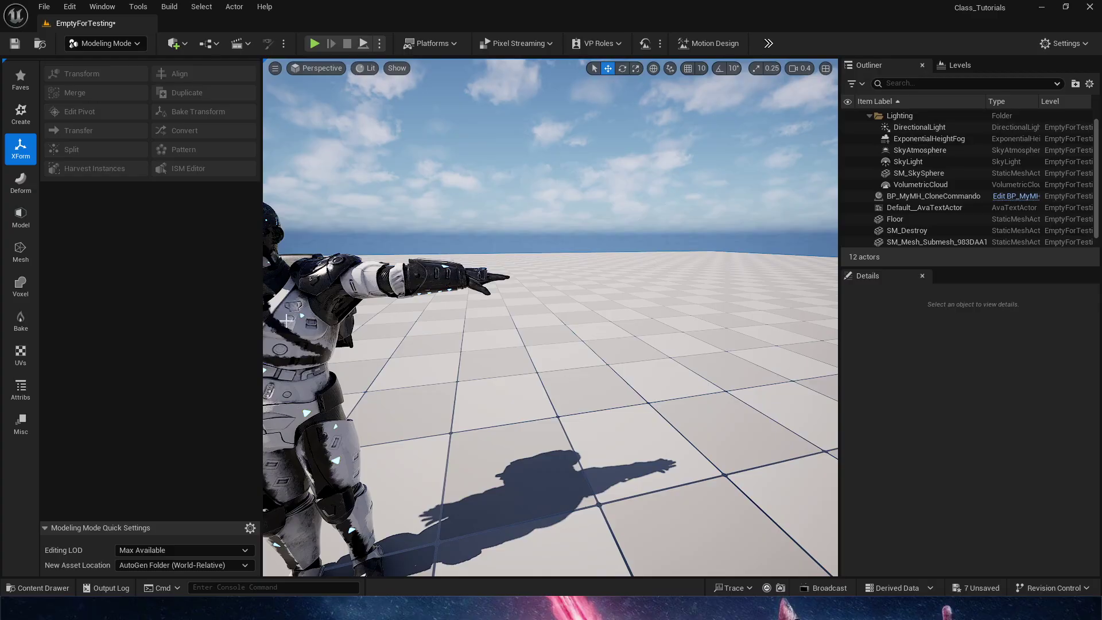
left_click(299, 333)
key("Delete")
Open the Helmets level sequence from the Cinematics folder and view the scene through its Camera Cuts at frame 43.
key("ctrl+space")
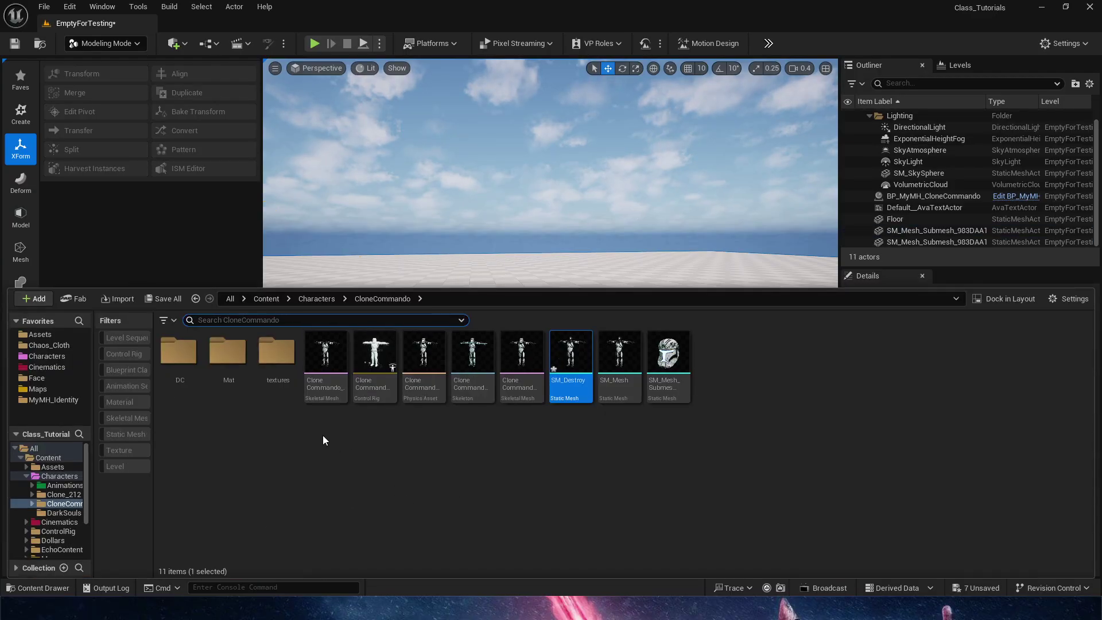
left_click(47, 367)
double_click(424, 358)
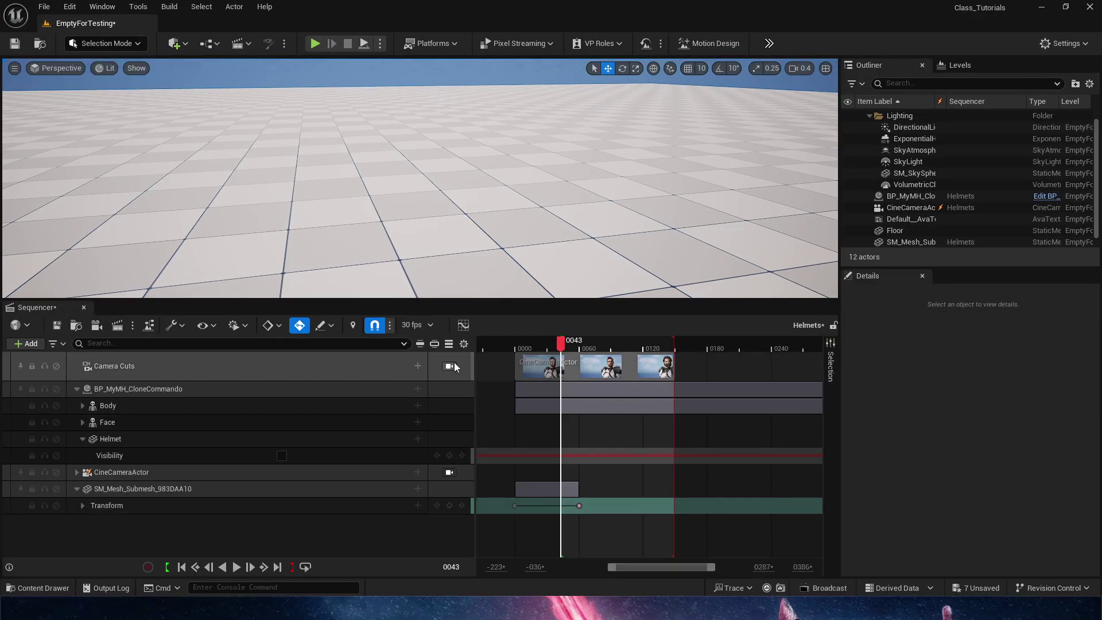
left_click(449, 365)
mouse_move(572, 353)
left_mouse_down()
mouse_move(659, 345)
mouse_move(561, 347)
left_mouse_up()
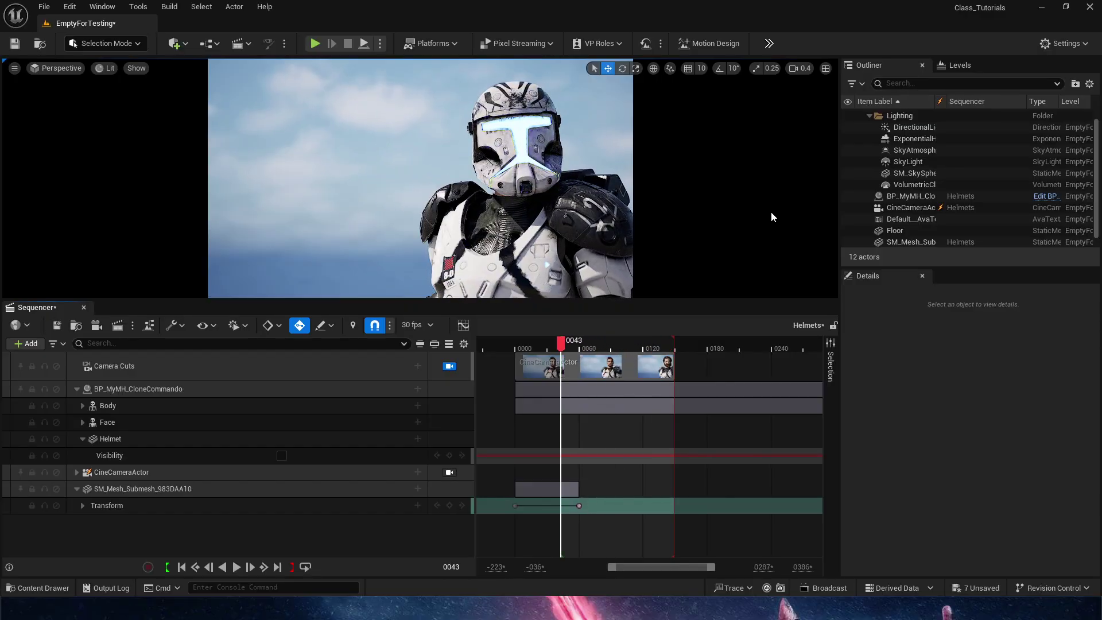
Open the BP_MyMH_CloneCommando blueprint and show the character's upper body in its viewport.
left_click(1041, 197)
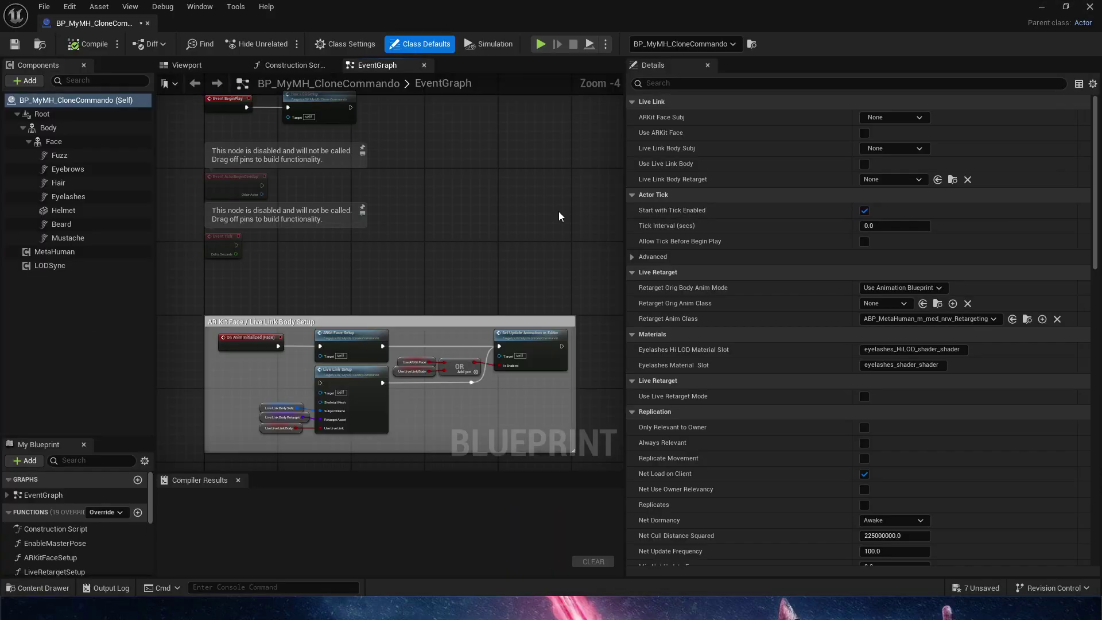
left_click(224, 65)
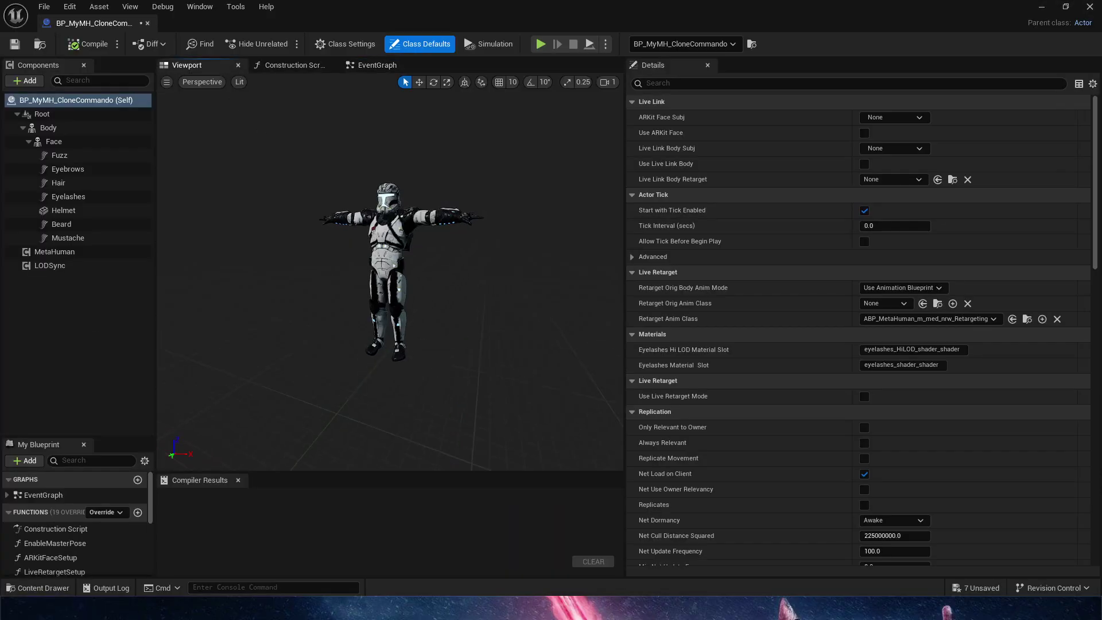
key("w")
scroll(327, 323, "down", 3)
mouse_move(326, 323)
right_mouse_down()
mouse_move(367, 323)
mouse_move(327, 323)
right_mouse_up()
key("s")
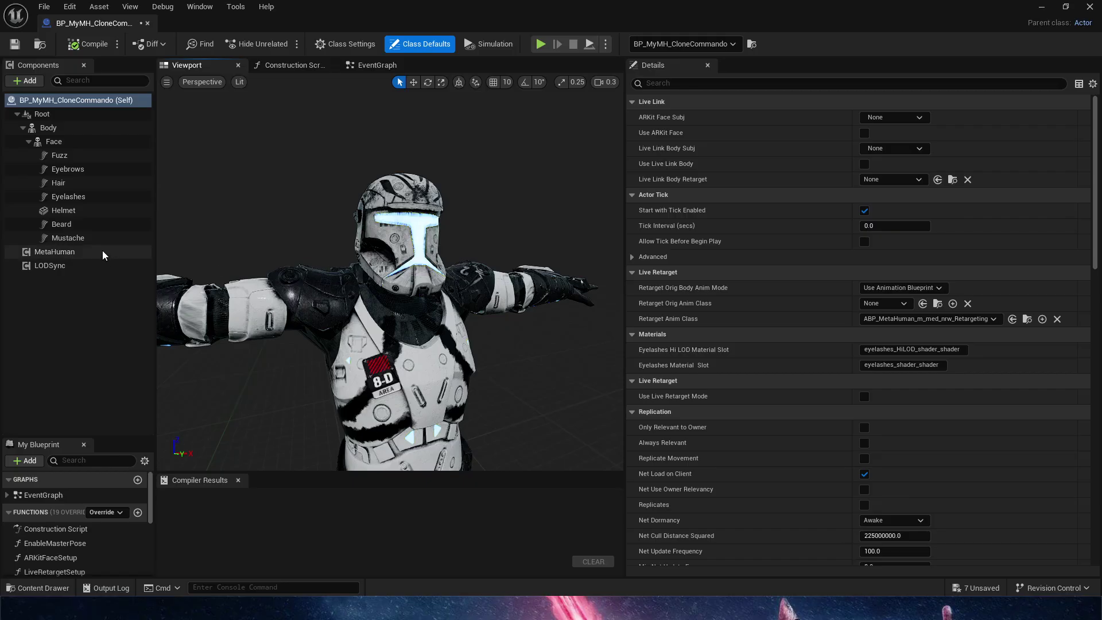
Delete the existing Helmet component from the BP_MyMH_CloneCommando blueprint.
left_click(77, 210)
key("Delete")
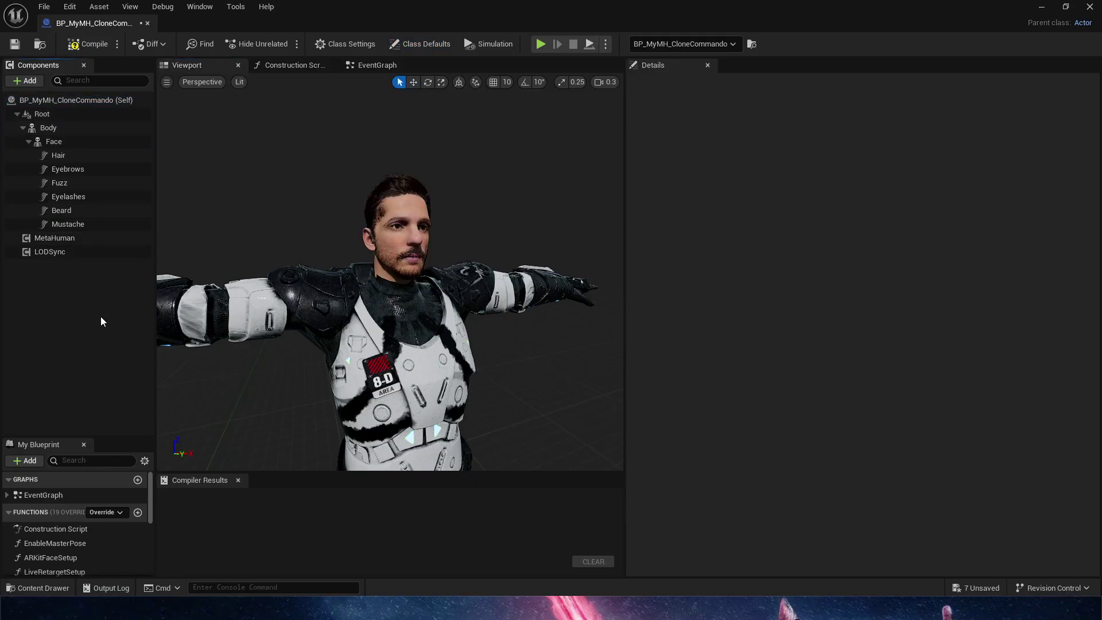
right_click_drag(395, 312, 376, 333)
Add the level helmet's static mesh SM_Mesh_Submesh_983DAA10 to the blueprint as a component parented to Face.
key("ctrl+space")
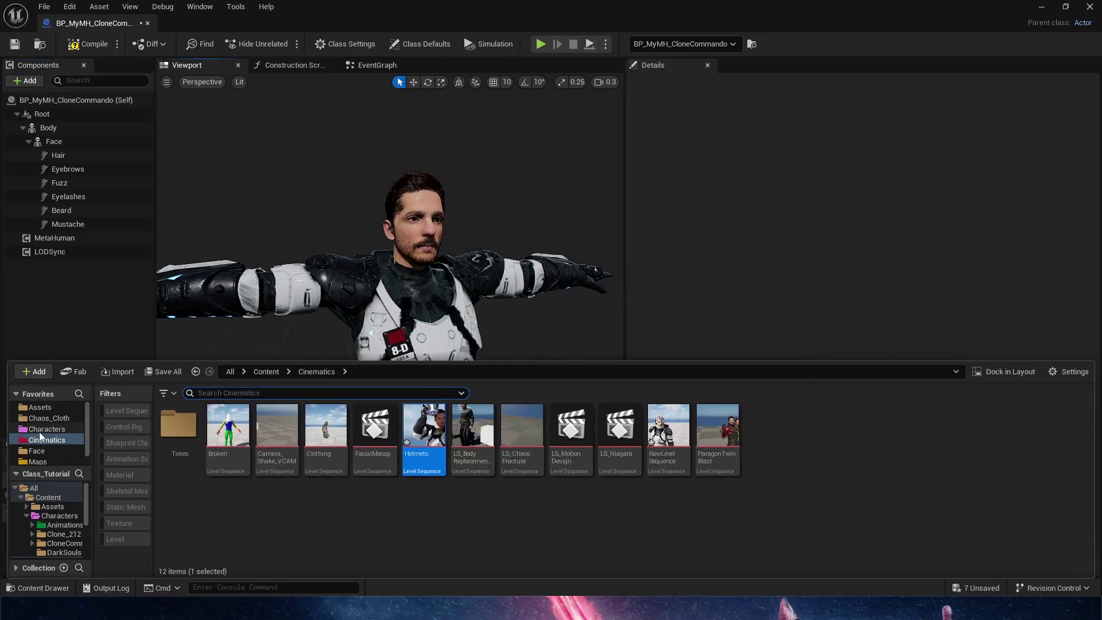
left_click_drag(533, 20, 387, 302)
left_click(548, 115)
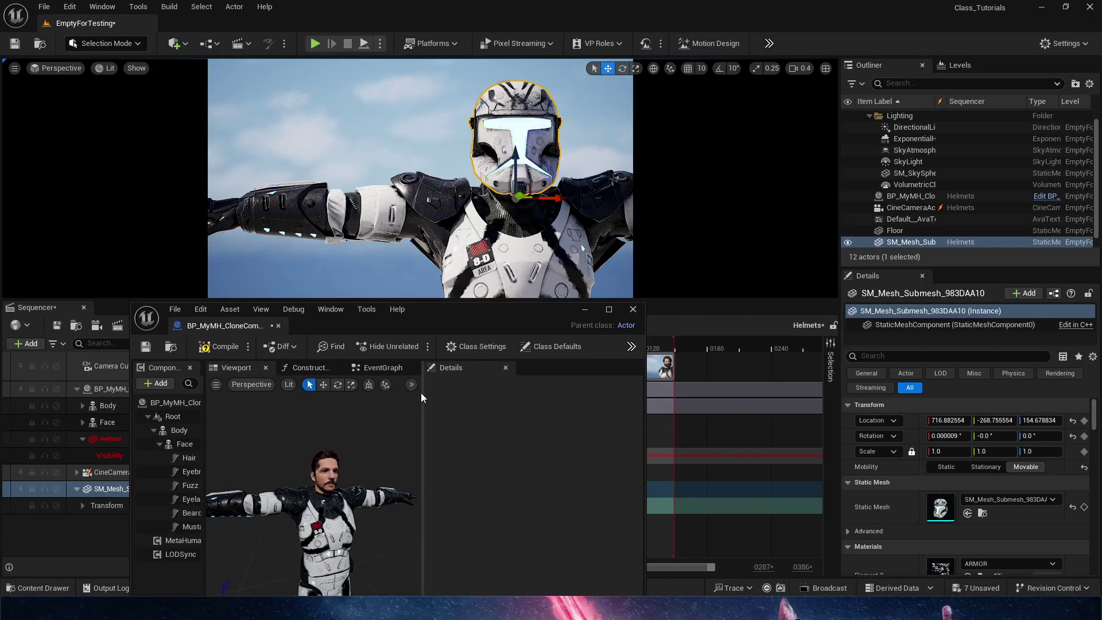
key("ctrl+b")
left_click_drag(440, 308, 363, 69)
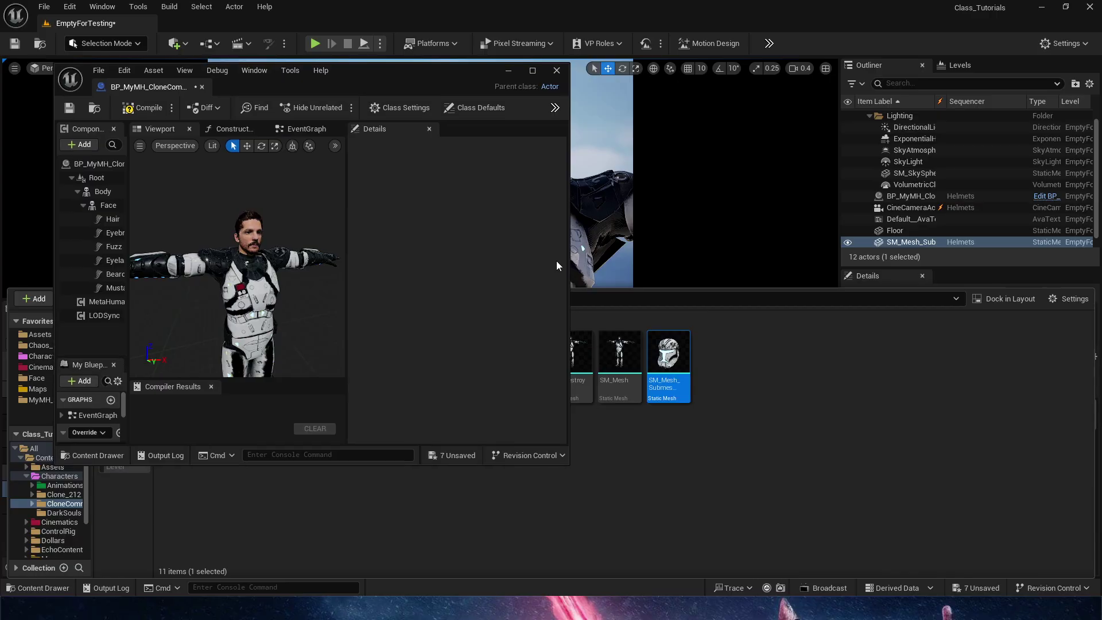
left_click_drag(651, 362, 97, 204)
left_click(533, 70)
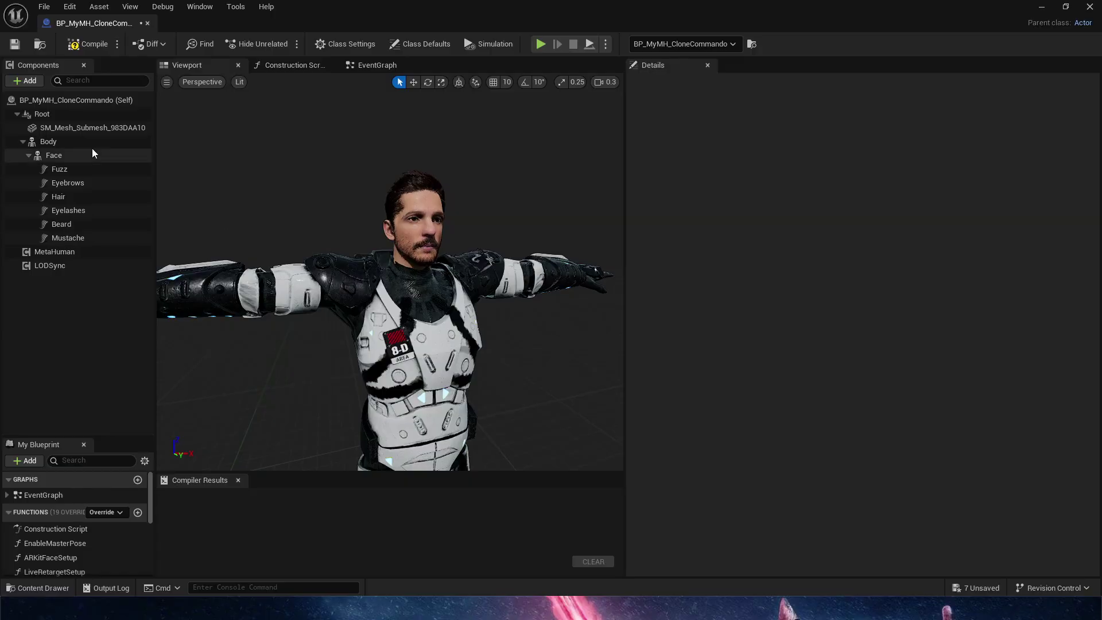
left_click(92, 127)
left_click_drag(93, 127, 63, 155)
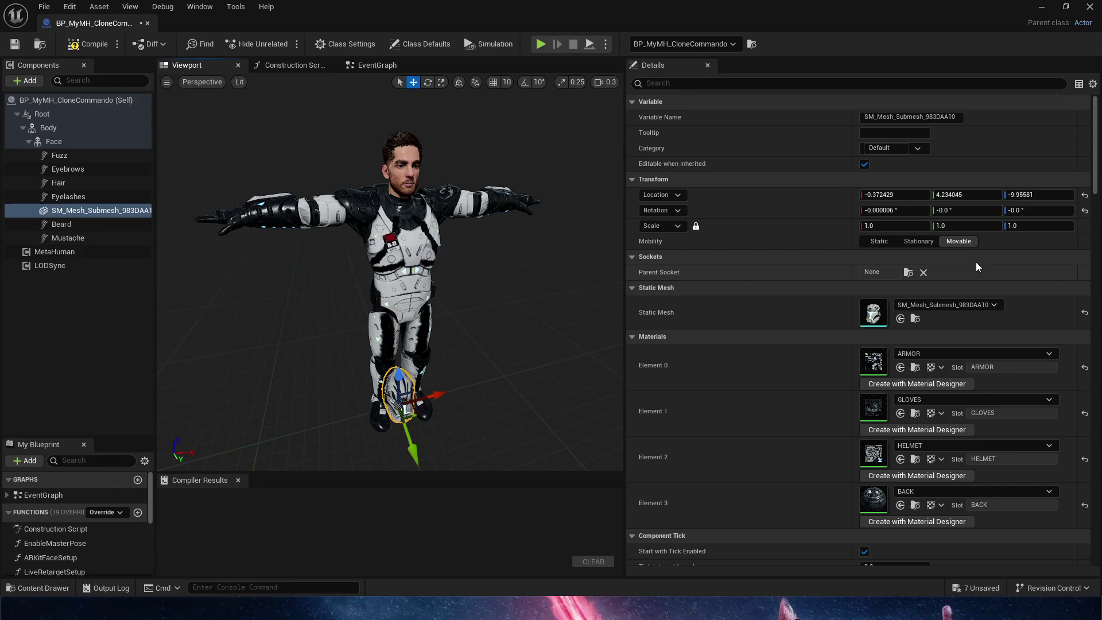
Attach the new helmet component to the head bone as its parent socket.
left_click(911, 273)
type("head")
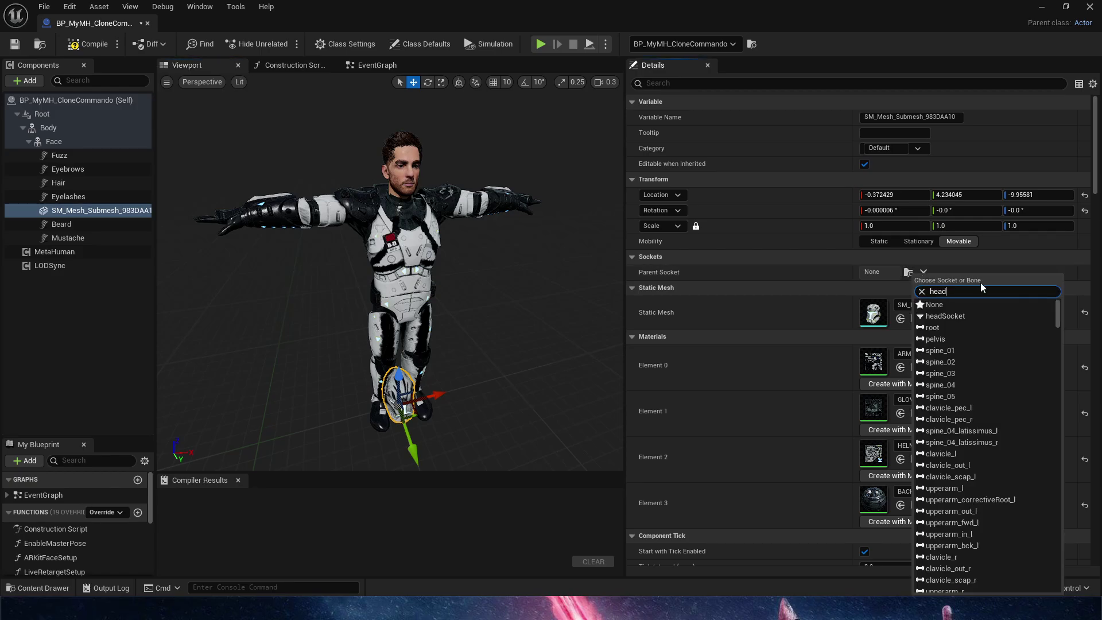
left_click(944, 316)
scroll(390, 276, "up", 3)
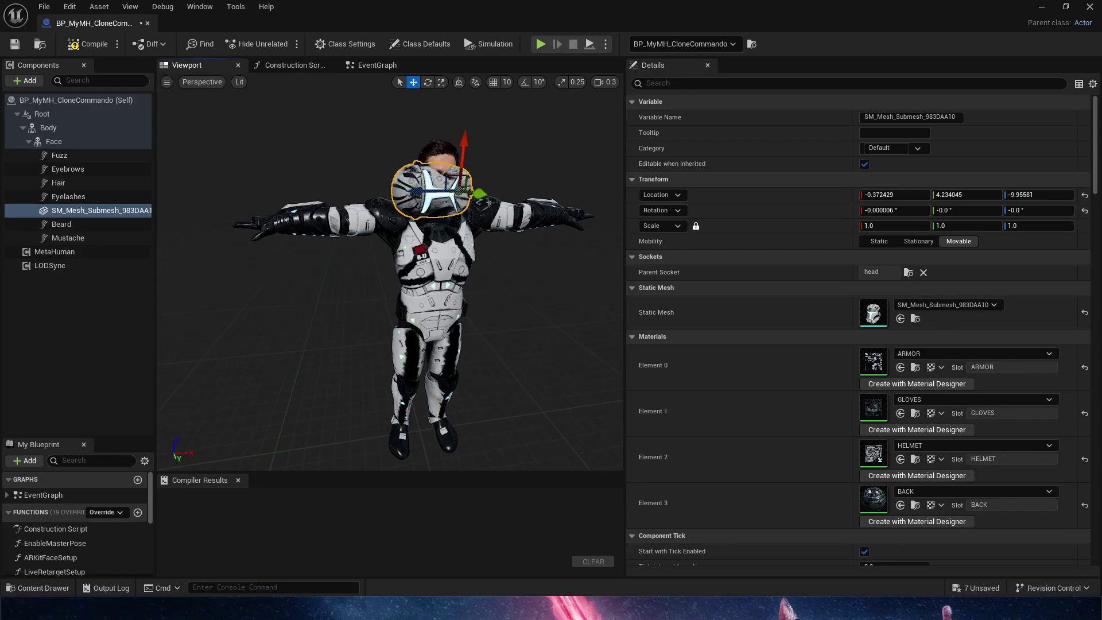
right_click_drag(307, 173, 322, 173)
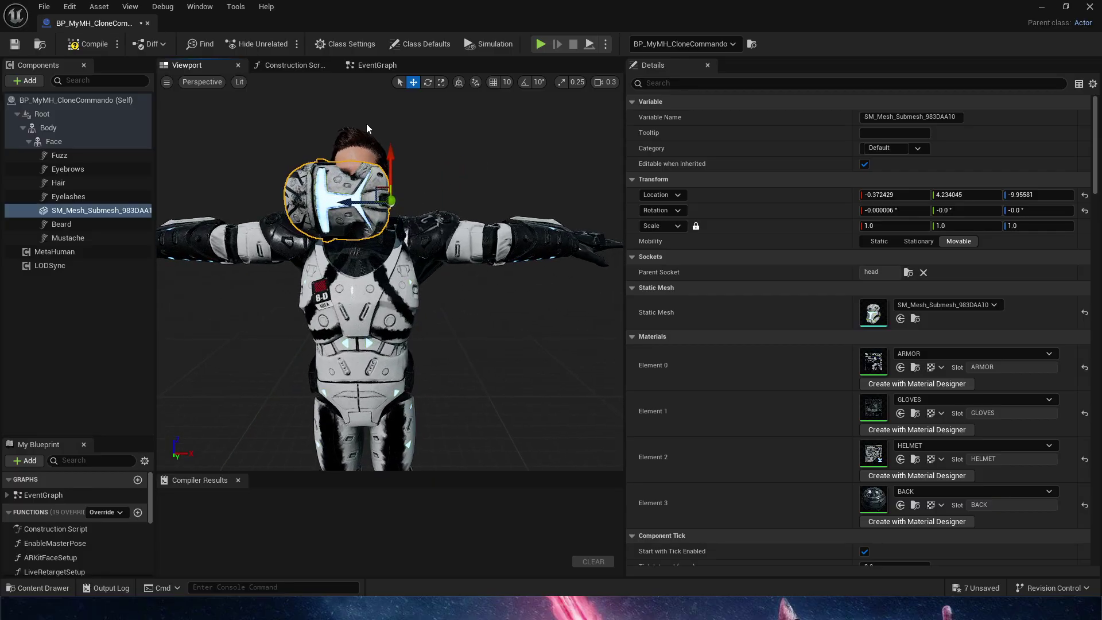
scroll(444, 282, "down", 3)
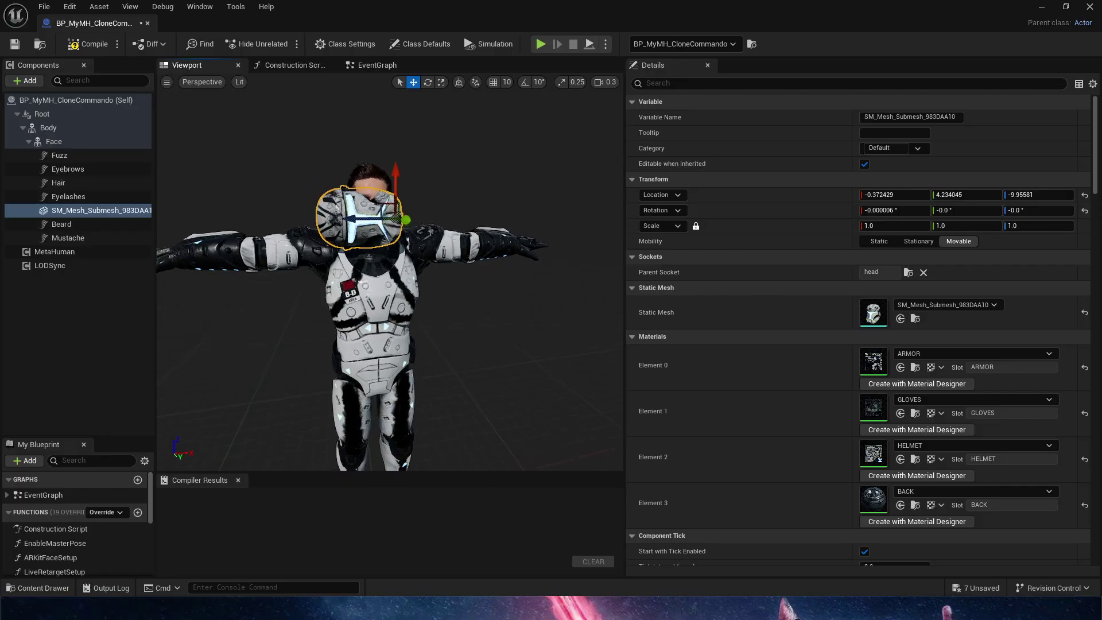
Reset the helmet component's location and rotation to 0, and clear its parent socket.
left_click(1084, 210)
left_click(1083, 196)
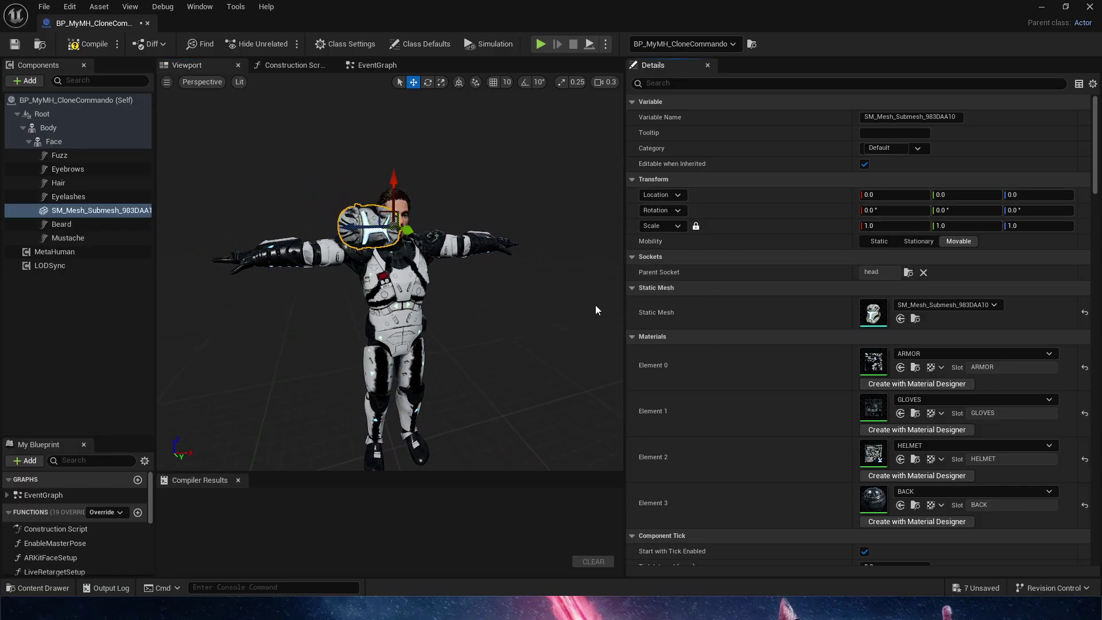
scroll(568, 287, "up", 3)
right_click_drag(457, 327, 462, 350)
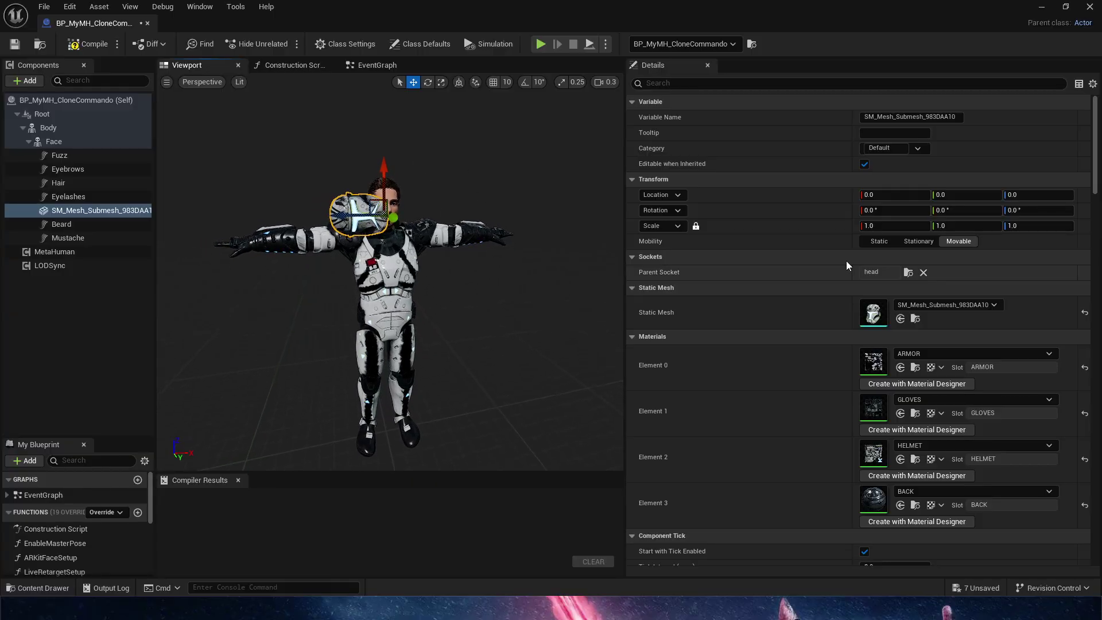
left_click(923, 272)
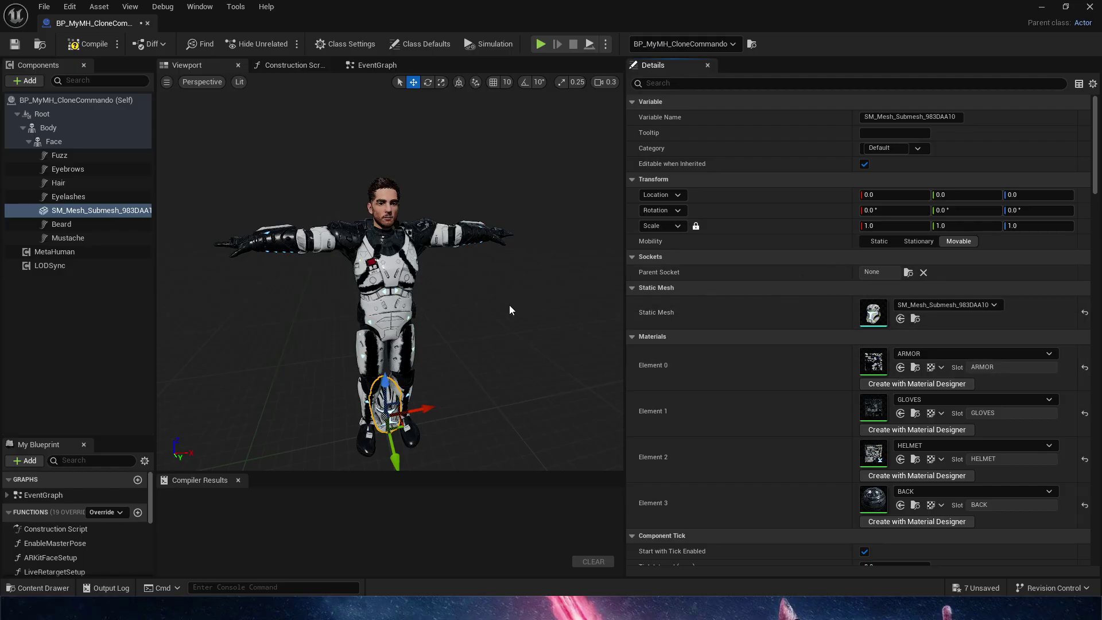
Open the Face component's skeletal mesh MyMH_Identity_FaceMeshNoNeck and delete the existing headSocket from its skeleton.
left_click(54, 142)
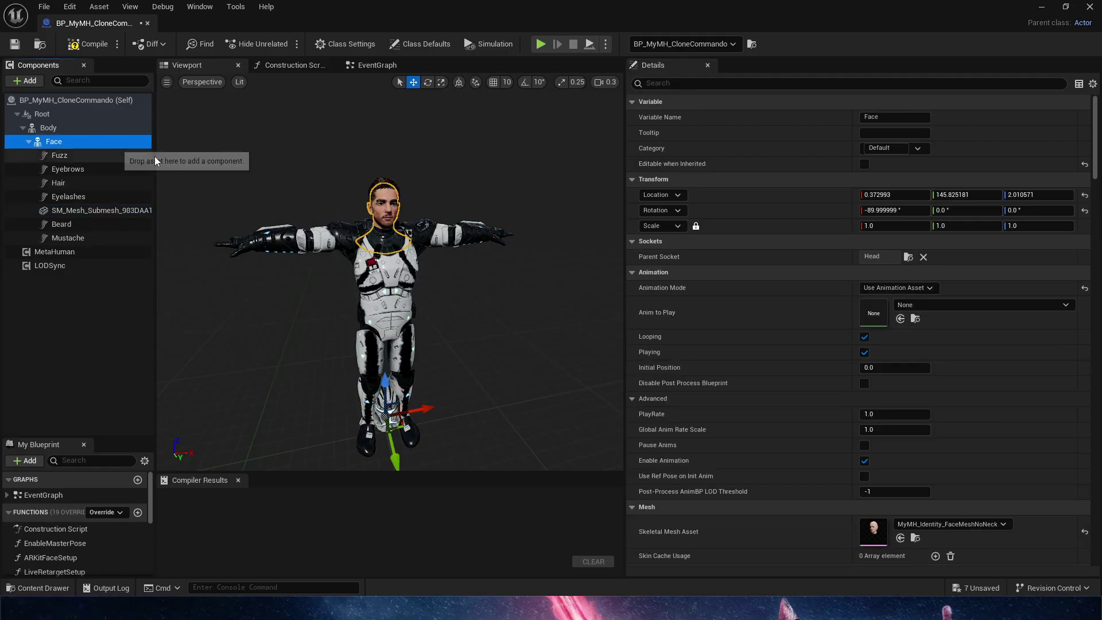
double_click(872, 530)
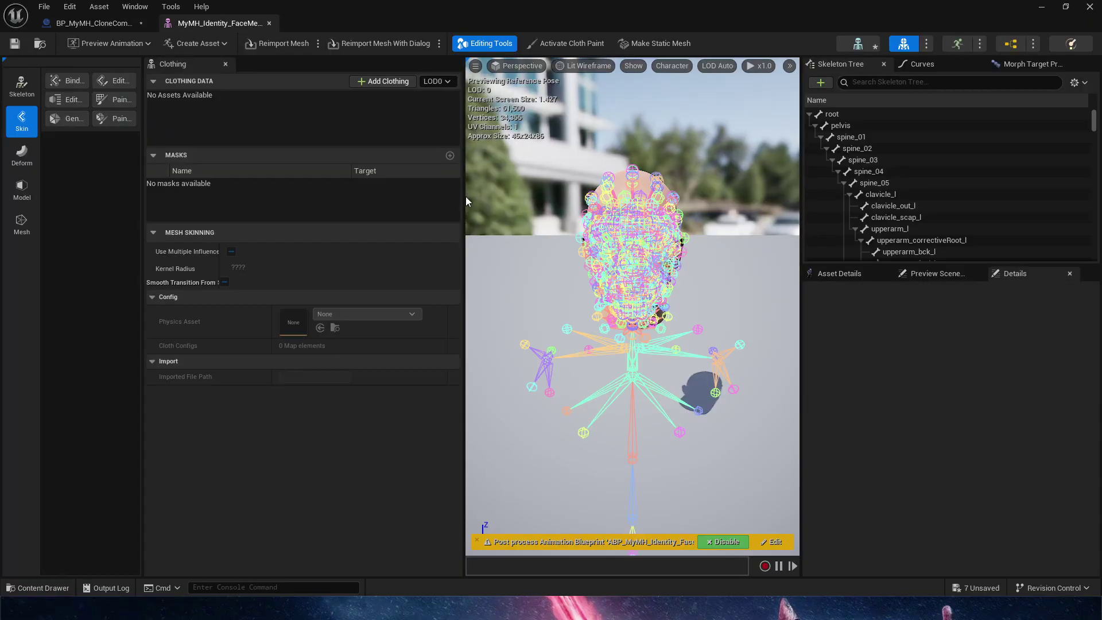
left_click(884, 82)
type("head")
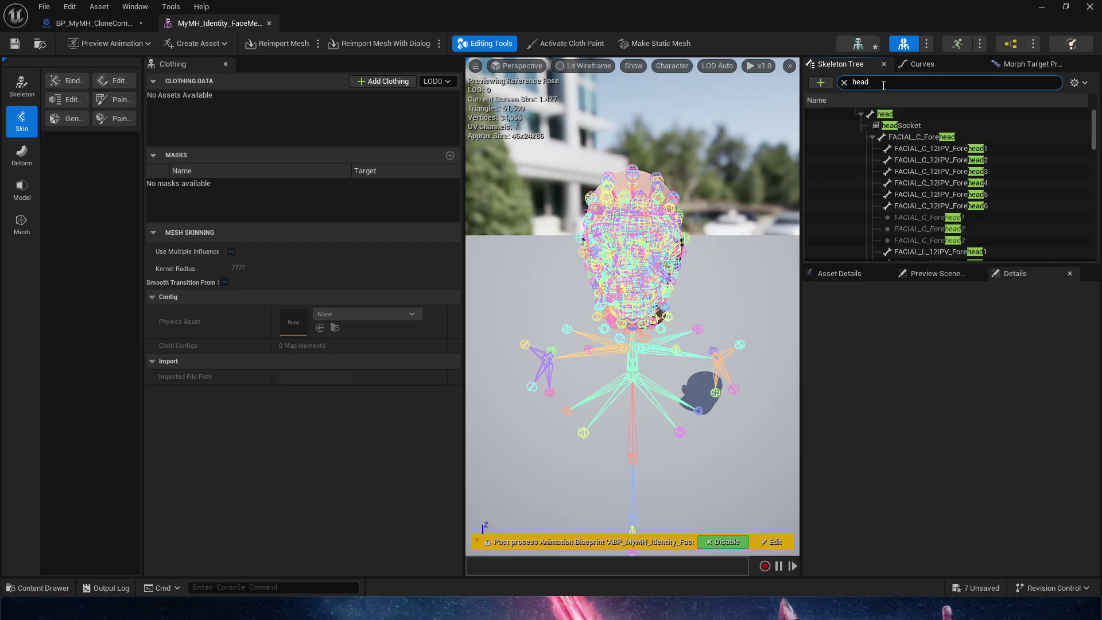
left_click(922, 127)
key("Delete")
Add a socket to the head bone of the face skeleton and select it.
left_click(899, 118)
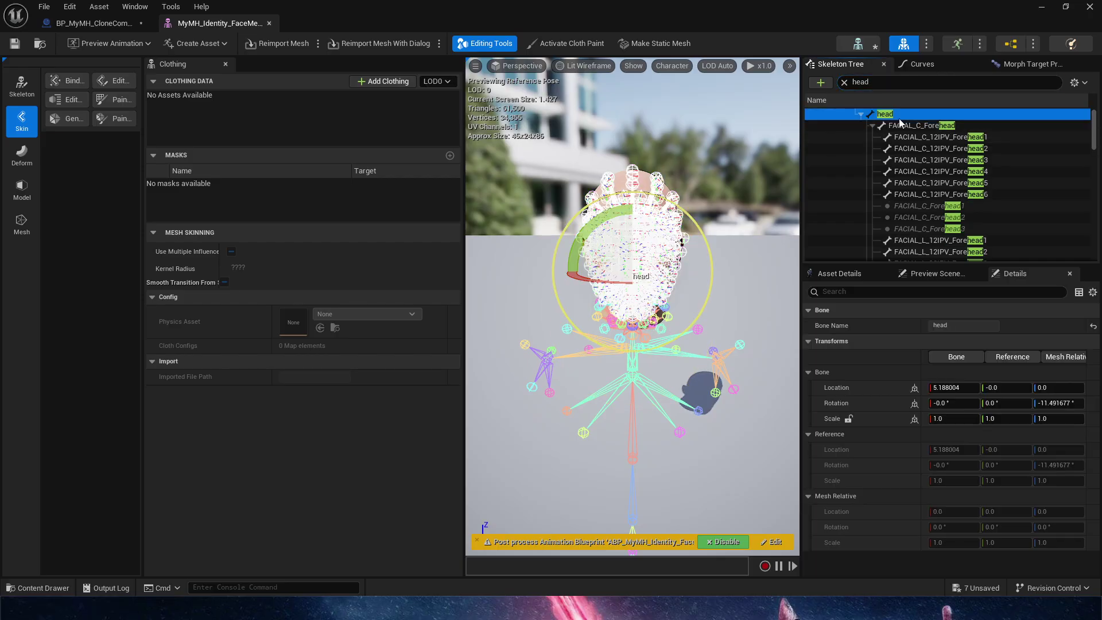
right_click(901, 117)
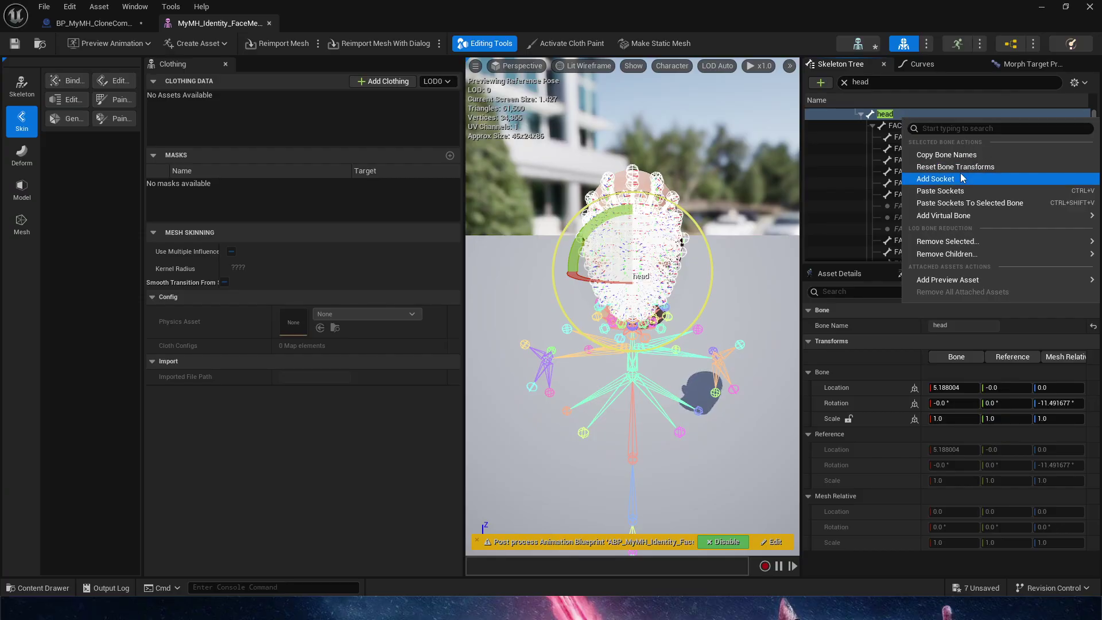
left_click(941, 177)
left_click(924, 128)
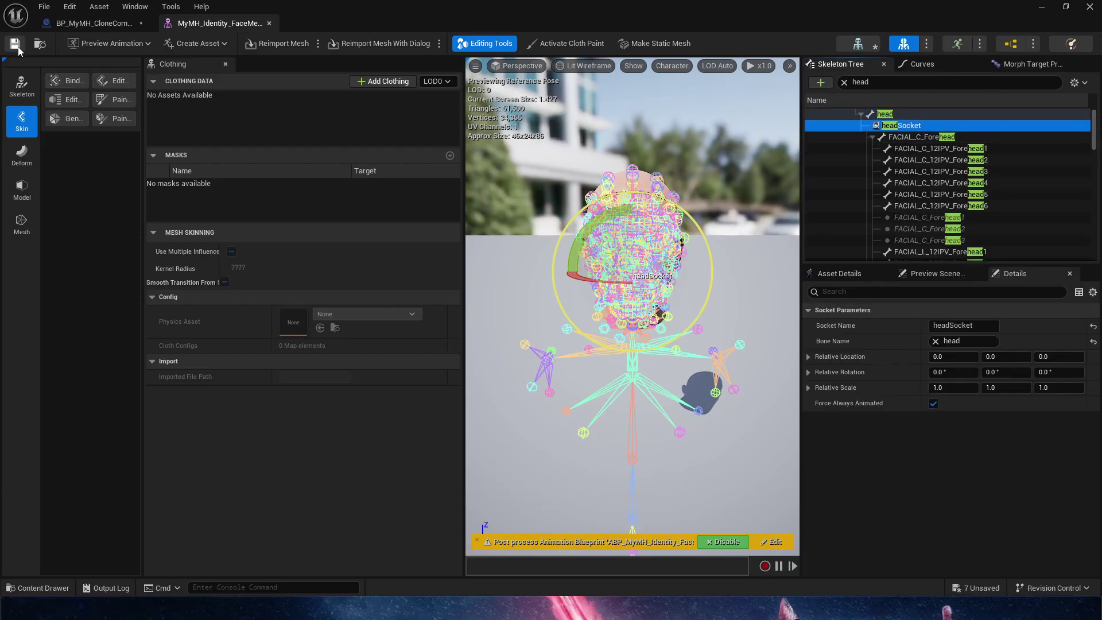
In the BP_MyMH_CloneCommando blueprint, attach the SM_Mesh_Submesh_983DAA10 helmet component to headSocket as its parent socket.
left_click(82, 24)
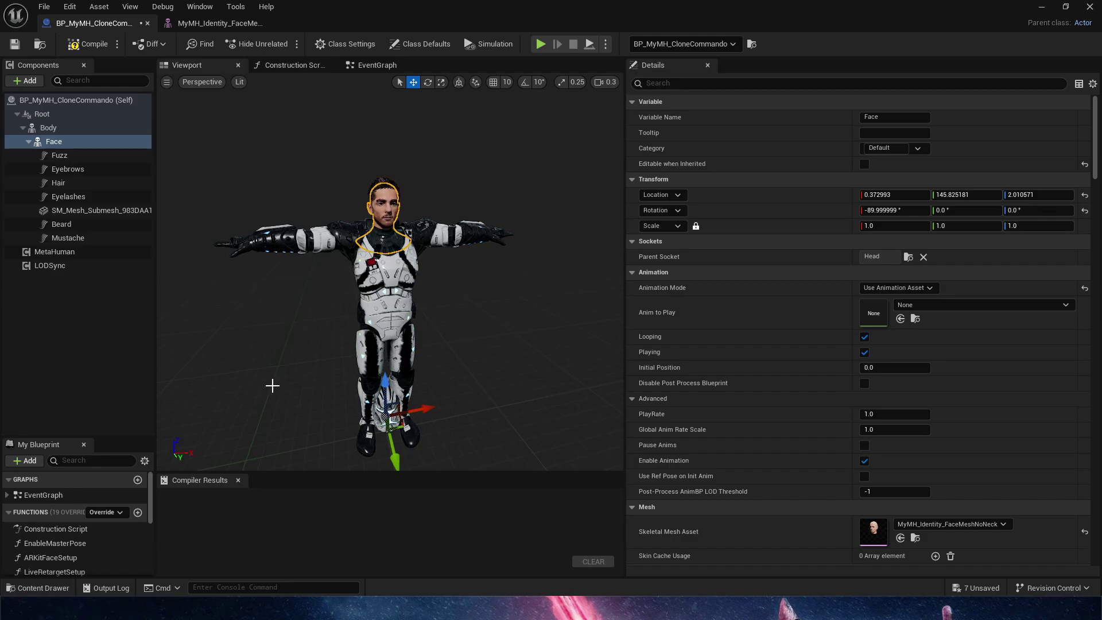
left_click(92, 210)
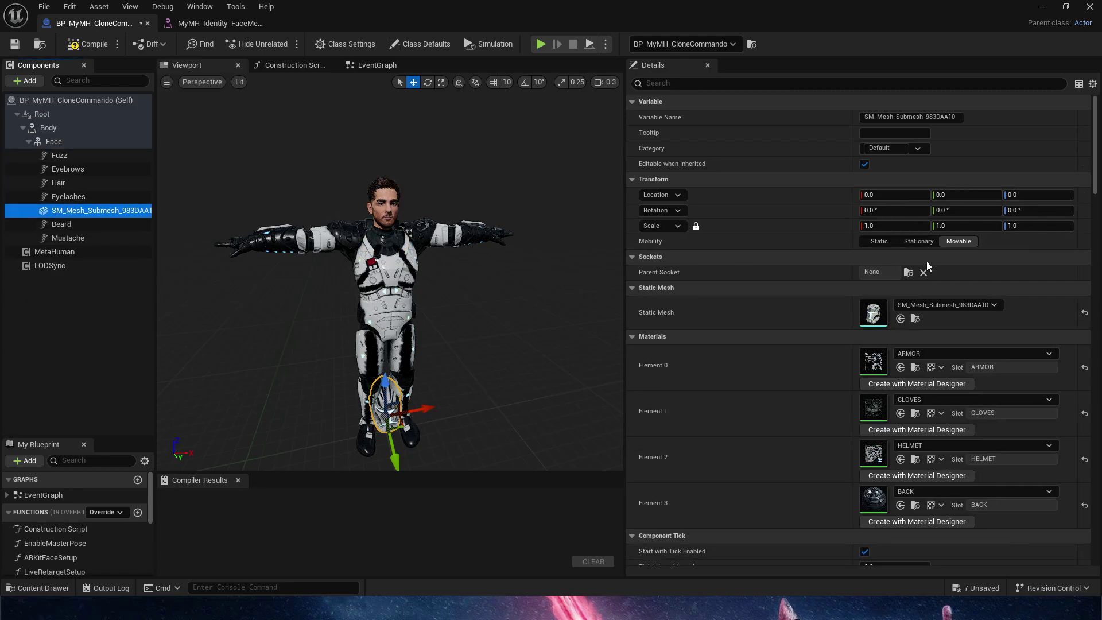
left_click(907, 271)
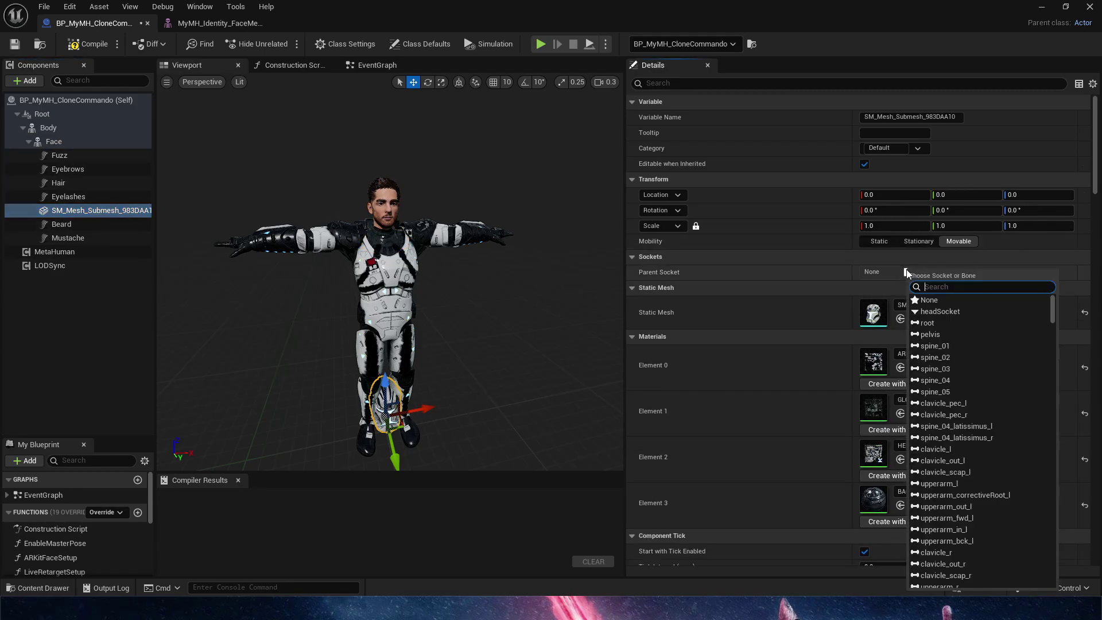
left_click(941, 312)
scroll(312, 210, "up", 5)
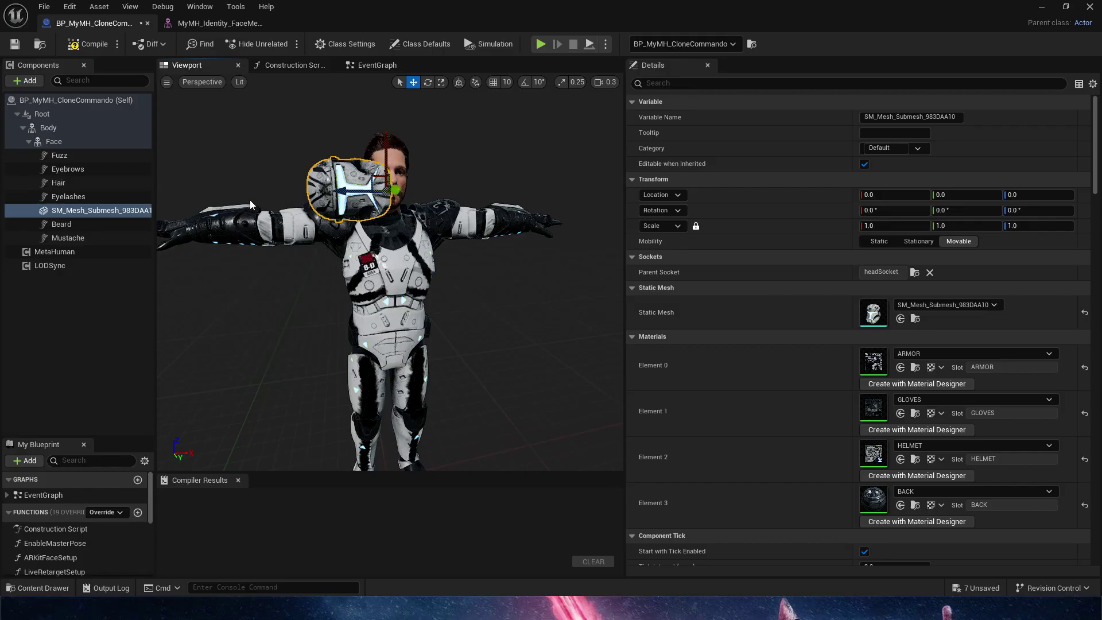
Clear the helmet component's parent socket and attach it to the head bone instead.
left_click(929, 273)
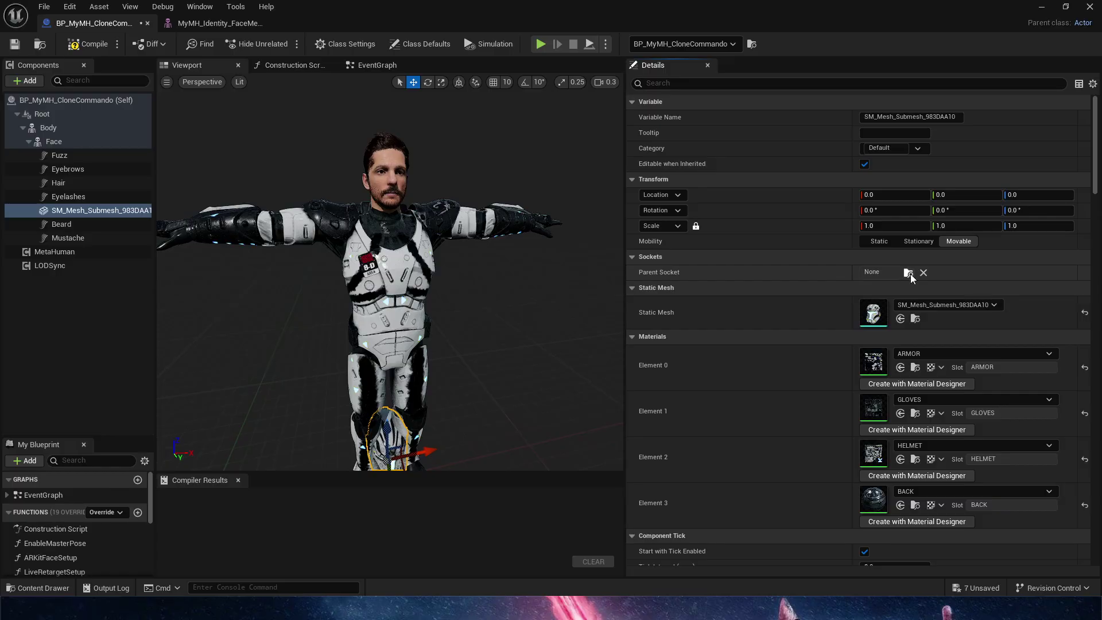
left_click(909, 272)
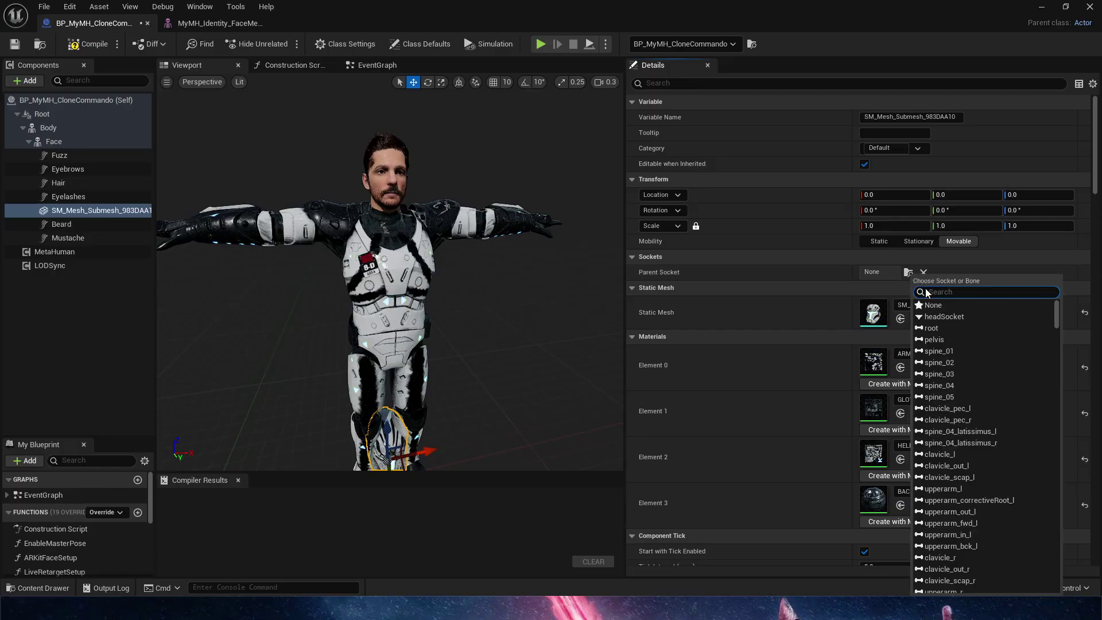
left_click(951, 312)
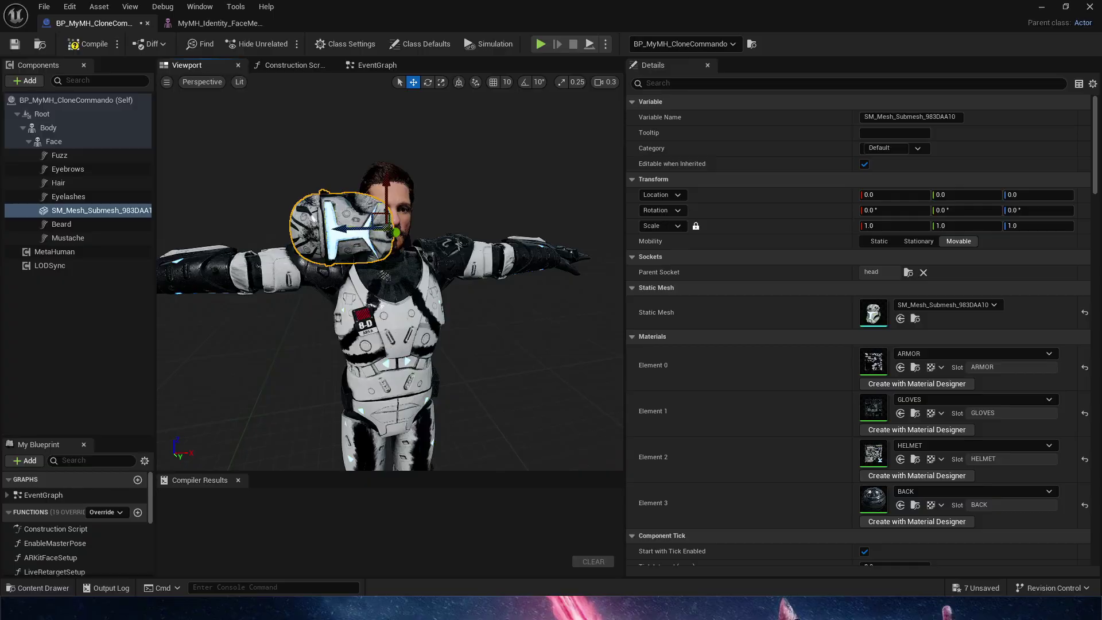
Set the helmet's Y rotation to -90° and fit it over the head at about X -10.75, Y 1.14.
right_click_drag(390, 270, 436, 275)
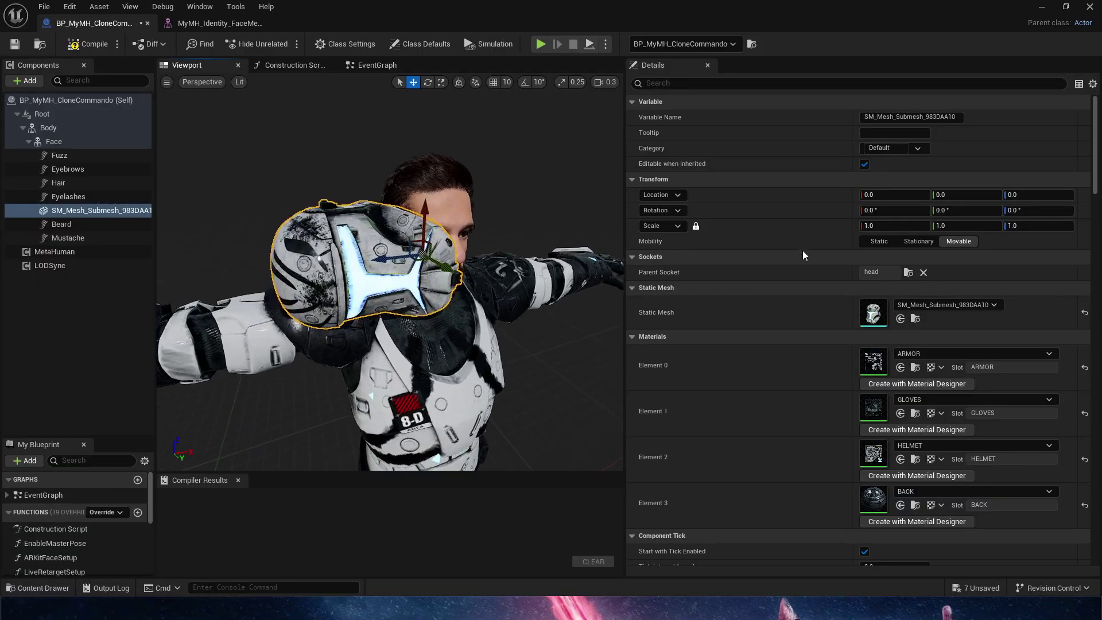
left_click(981, 215)
type("-90")
key("Return")
right_click_drag(469, 315, 386, 163)
left_click_drag(429, 252, 423, 298)
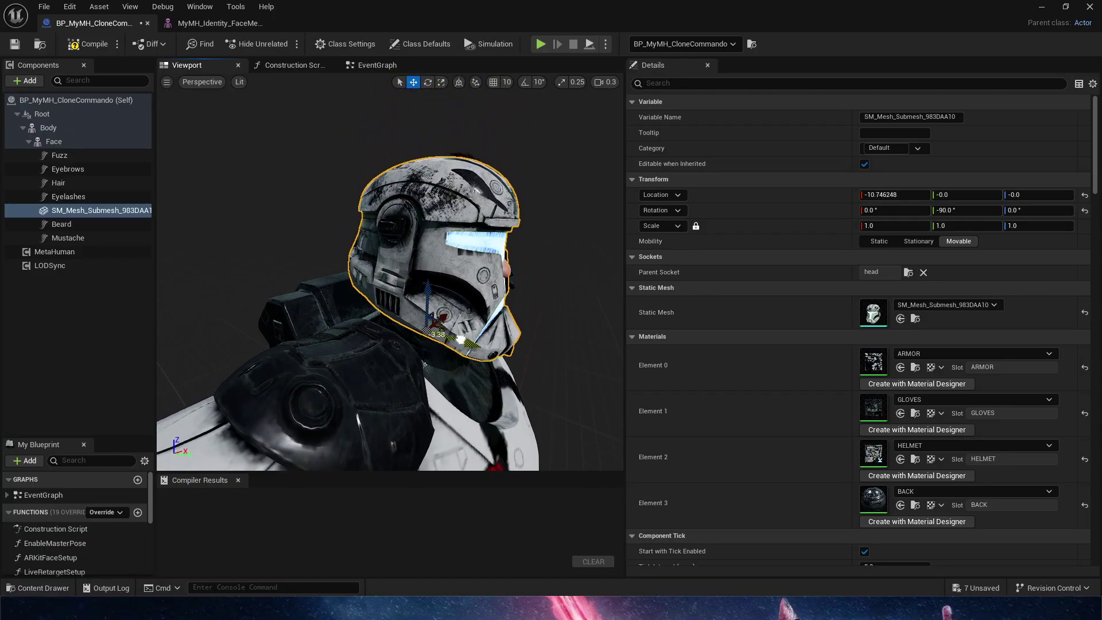
left_click_drag(461, 339, 472, 342)
right_click_drag(483, 302, 228, 237)
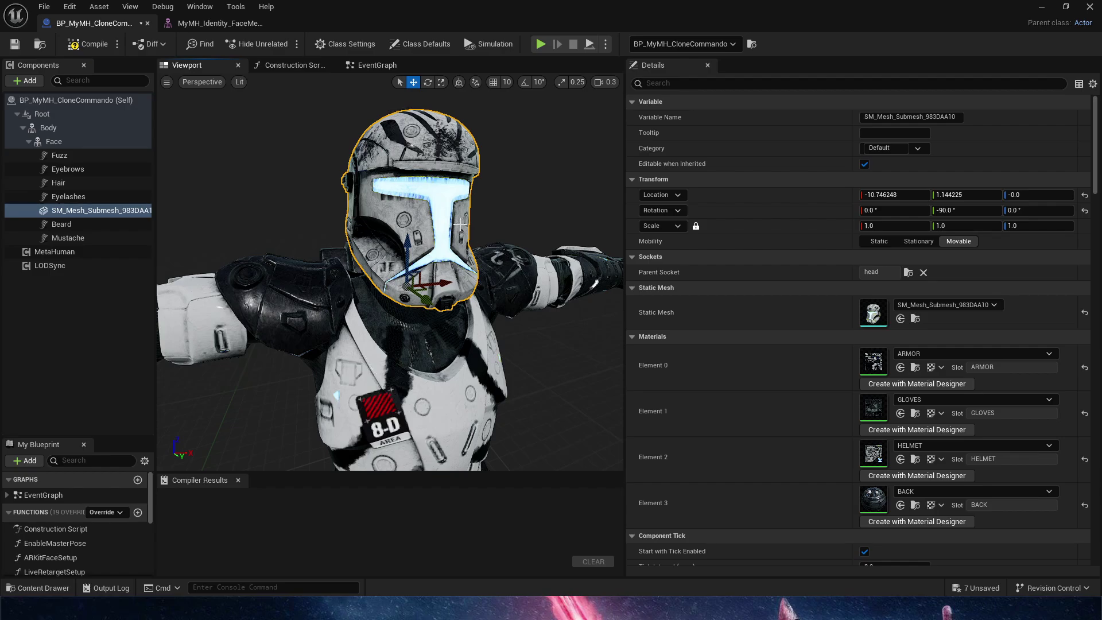
Copy the helmet component's location into the relative location of headSocket in the MyMH_Identity_FaceMeshNoNeck skeletal mesh.
right_click(793, 195)
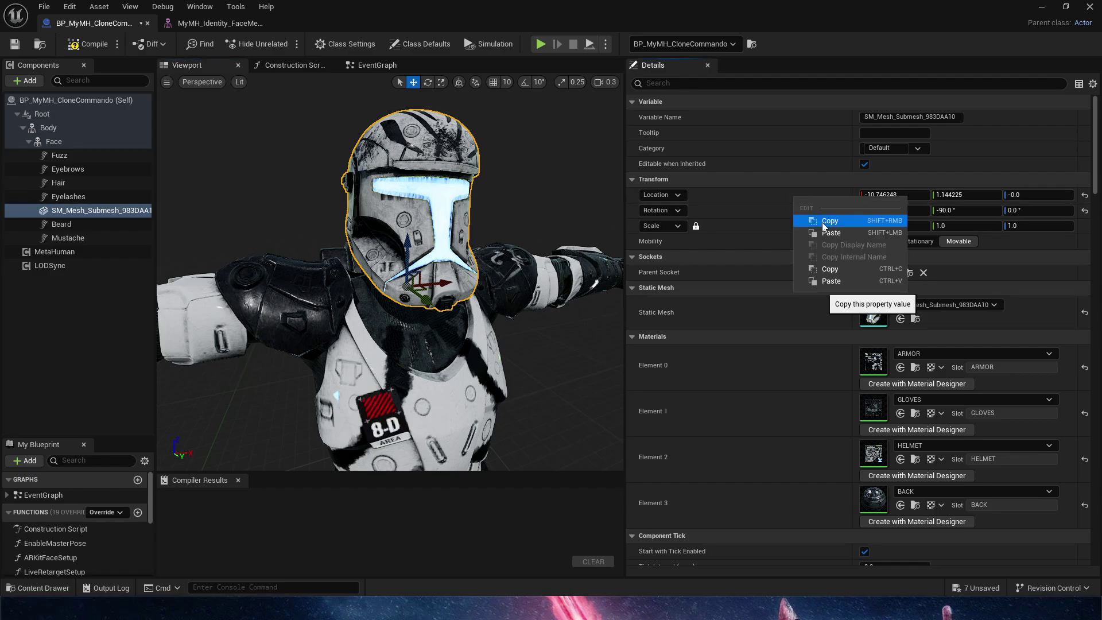
left_click(822, 223)
left_click(199, 24)
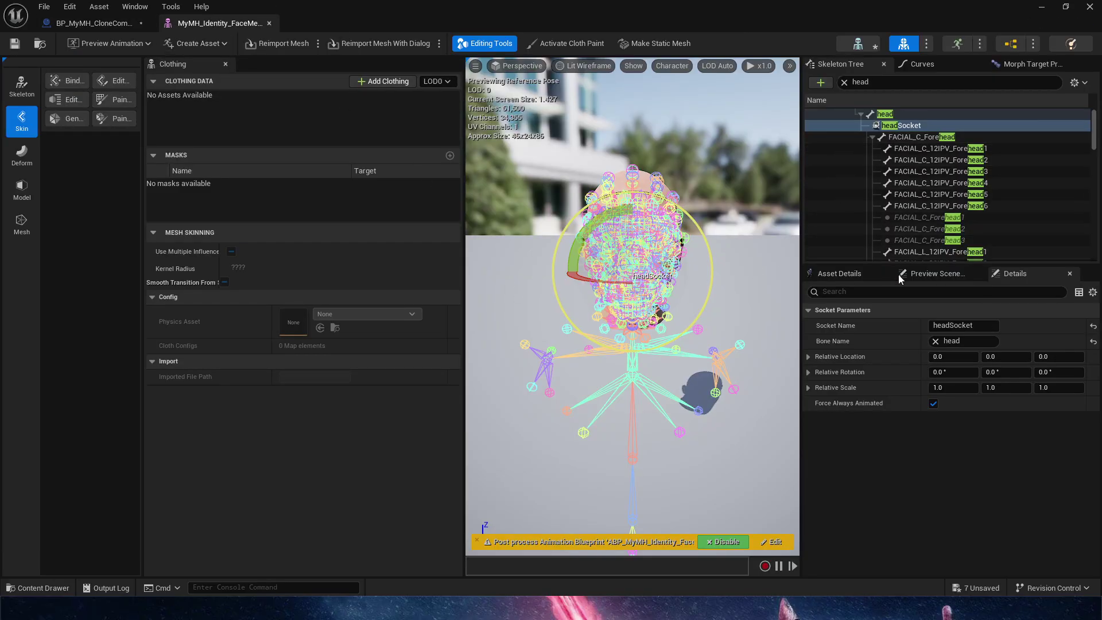
right_click(893, 356)
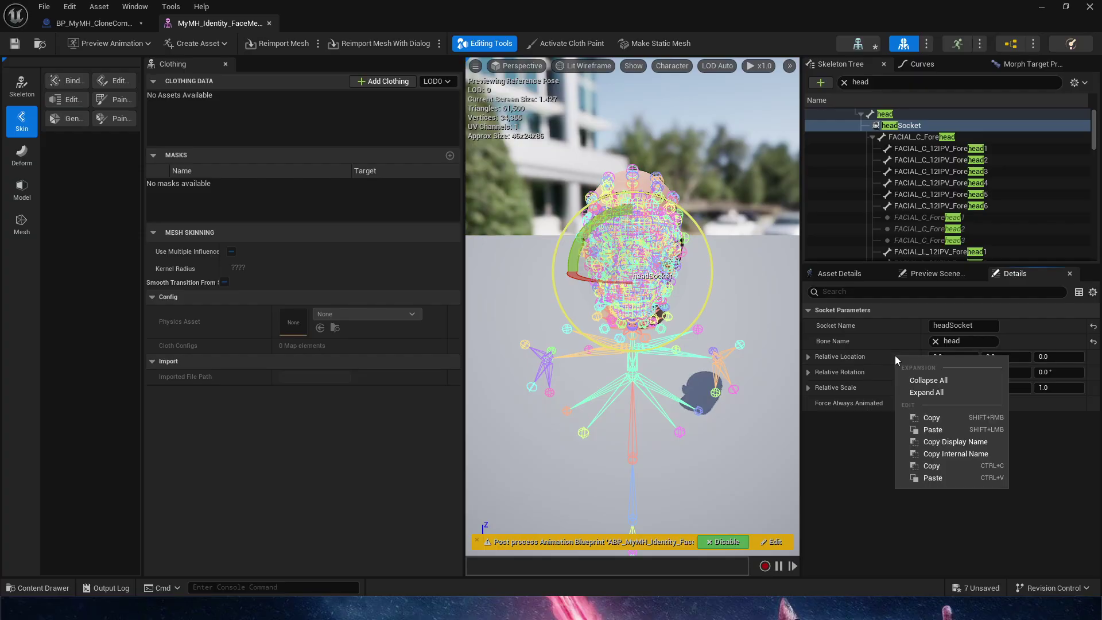
left_click(938, 430)
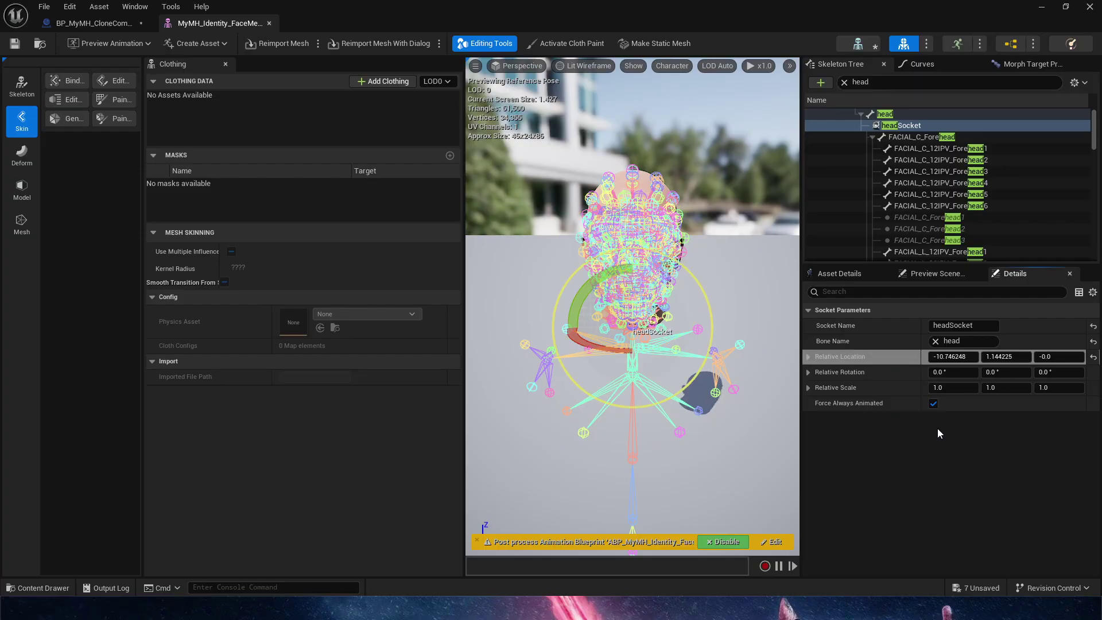
Copy the helmet component's rotation into the relative rotation of headSocket and save the face skeletal mesh.
left_click(112, 26)
right_click(776, 214)
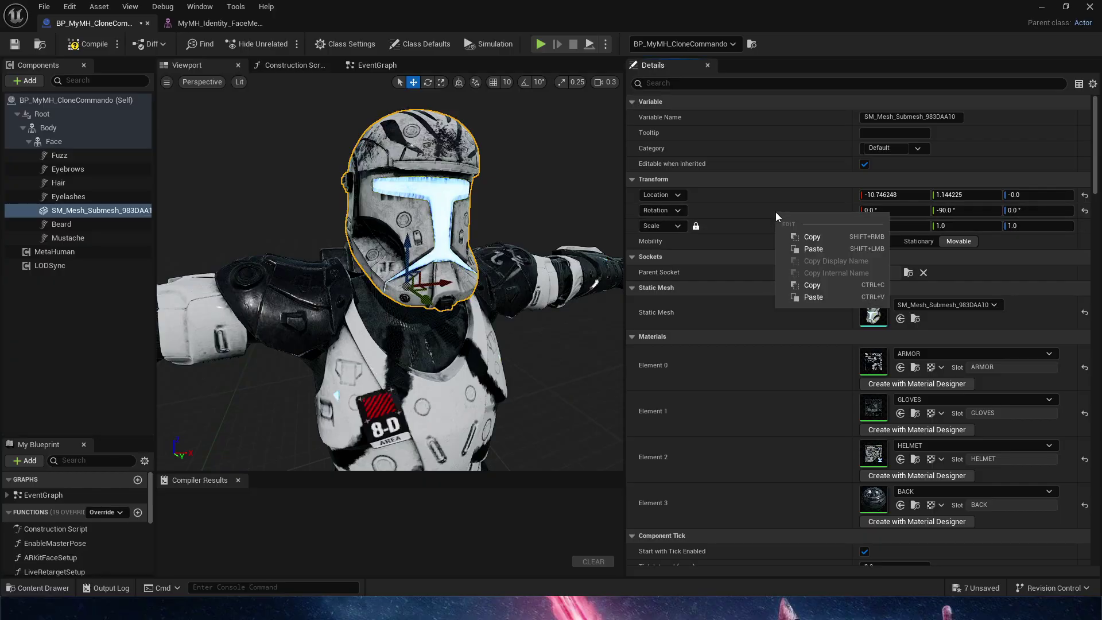
left_click(814, 239)
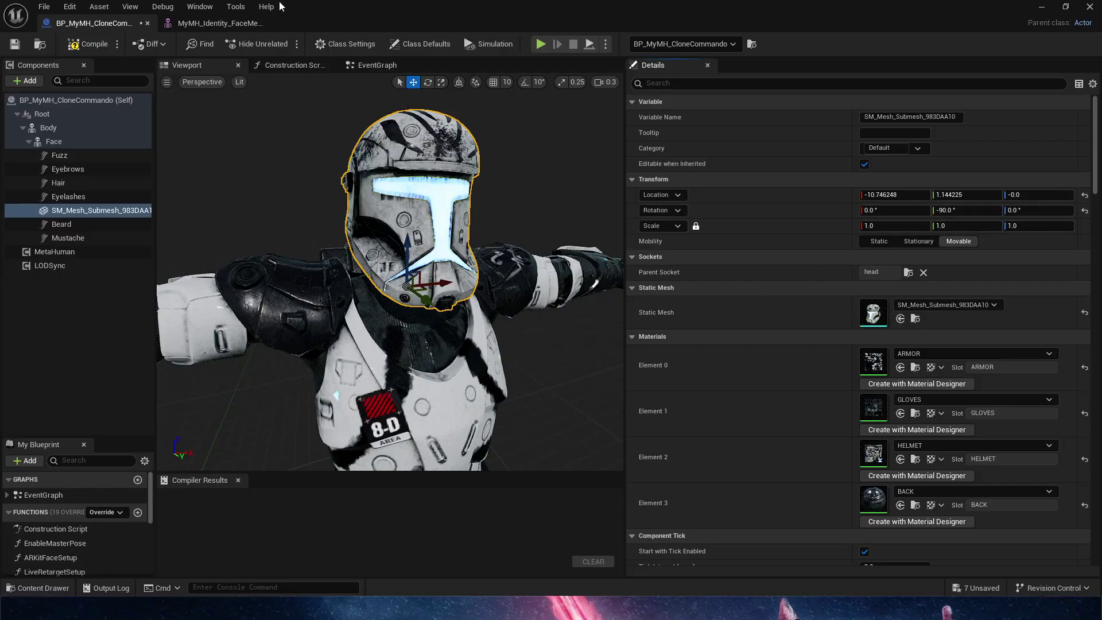
left_click(223, 26)
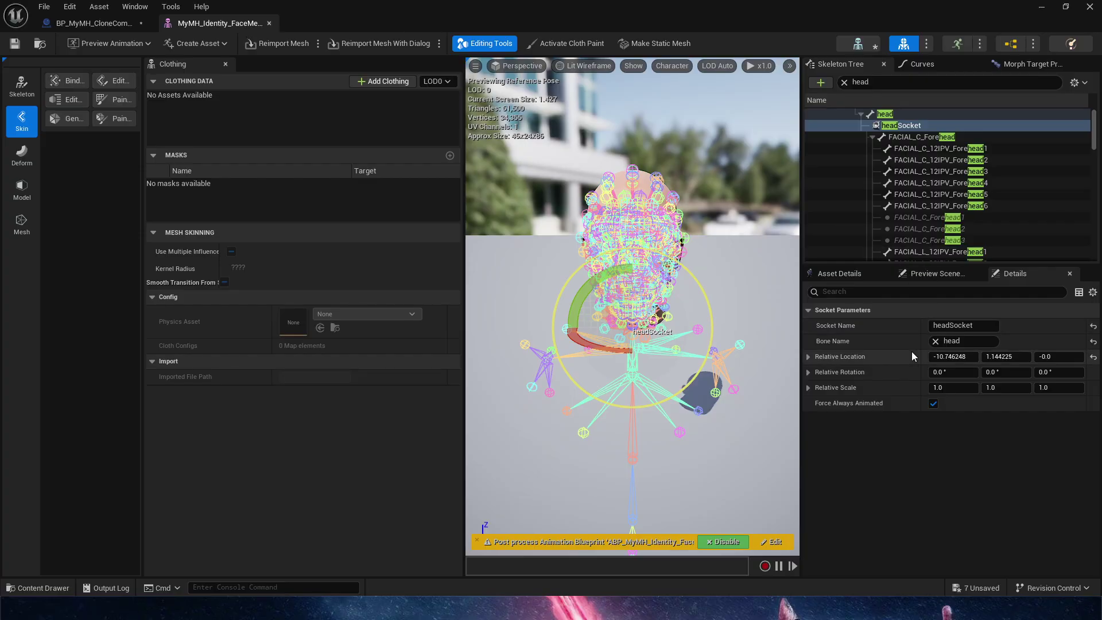
right_click(897, 370)
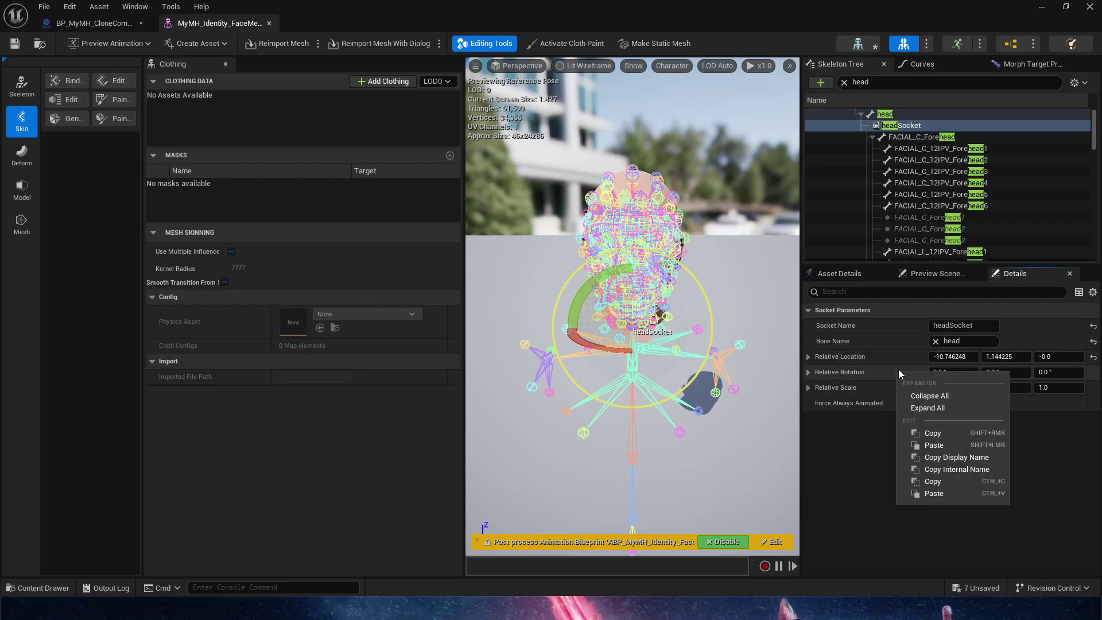
left_click(938, 445)
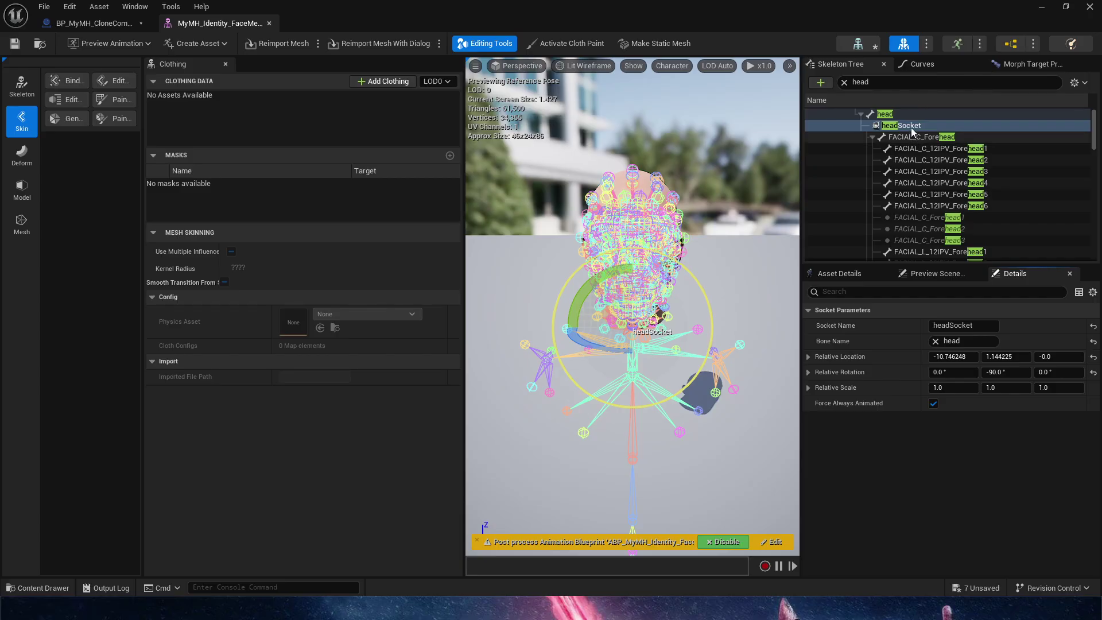
left_click(14, 44)
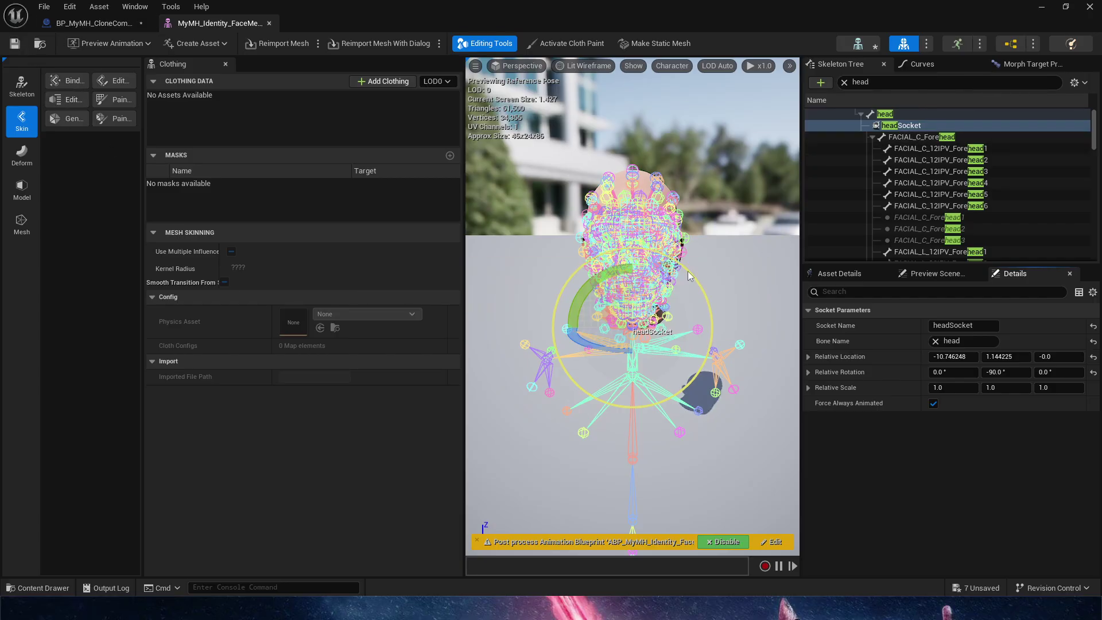
In the blueprint, clear the helmet component's parent socket and reset its rotation and location to default.
left_click(92, 23)
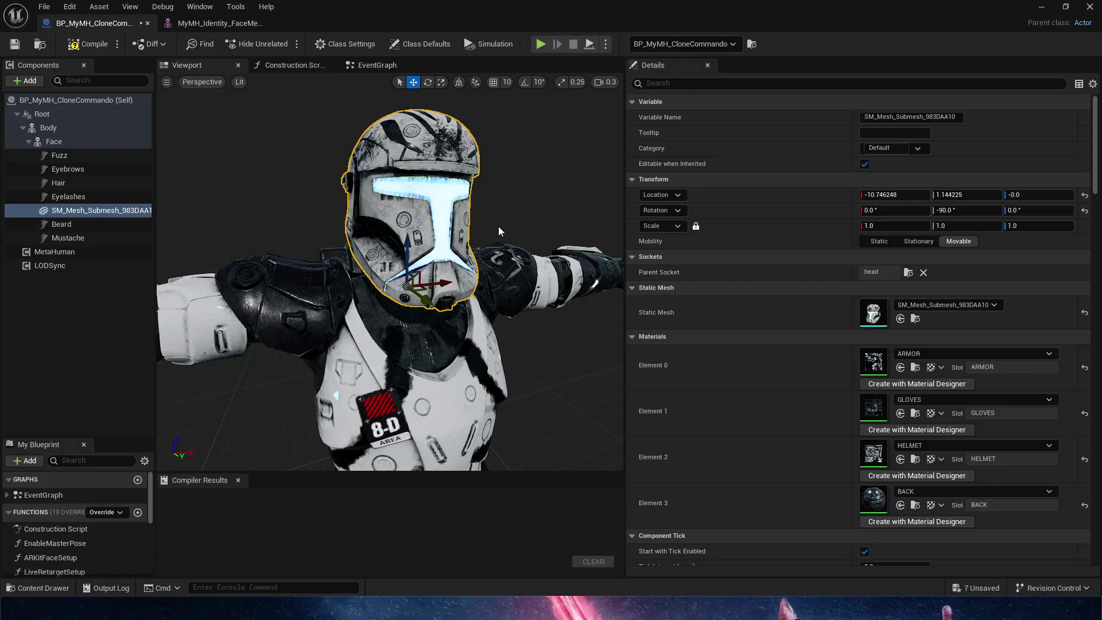
scroll(498, 232, "down", 4)
right_click_drag(499, 232, 499, 298)
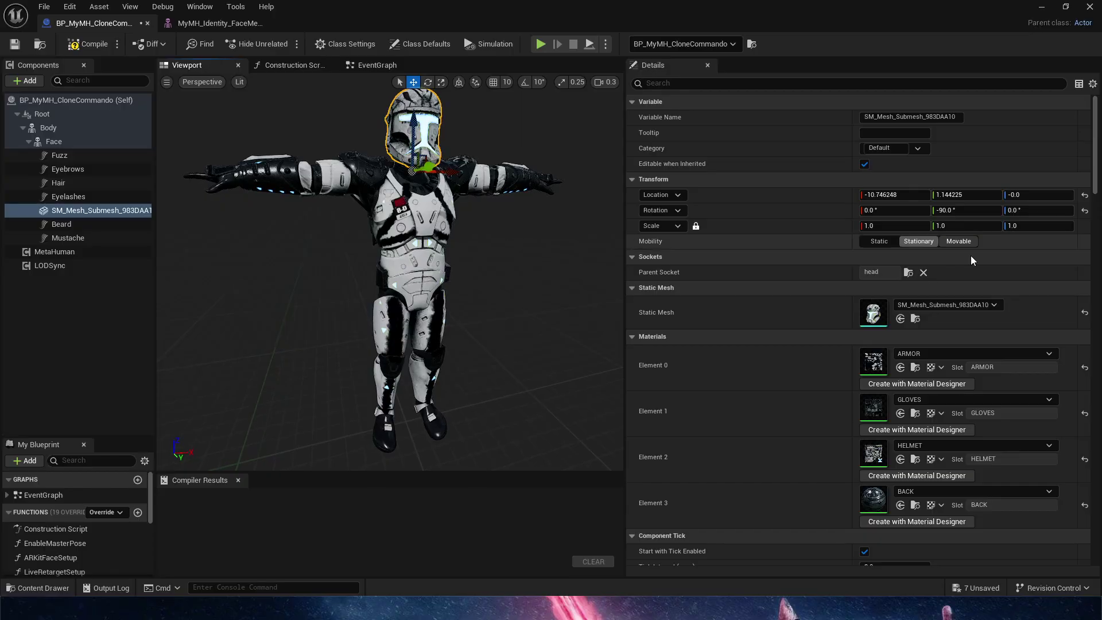
left_click(958, 241)
left_click(924, 273)
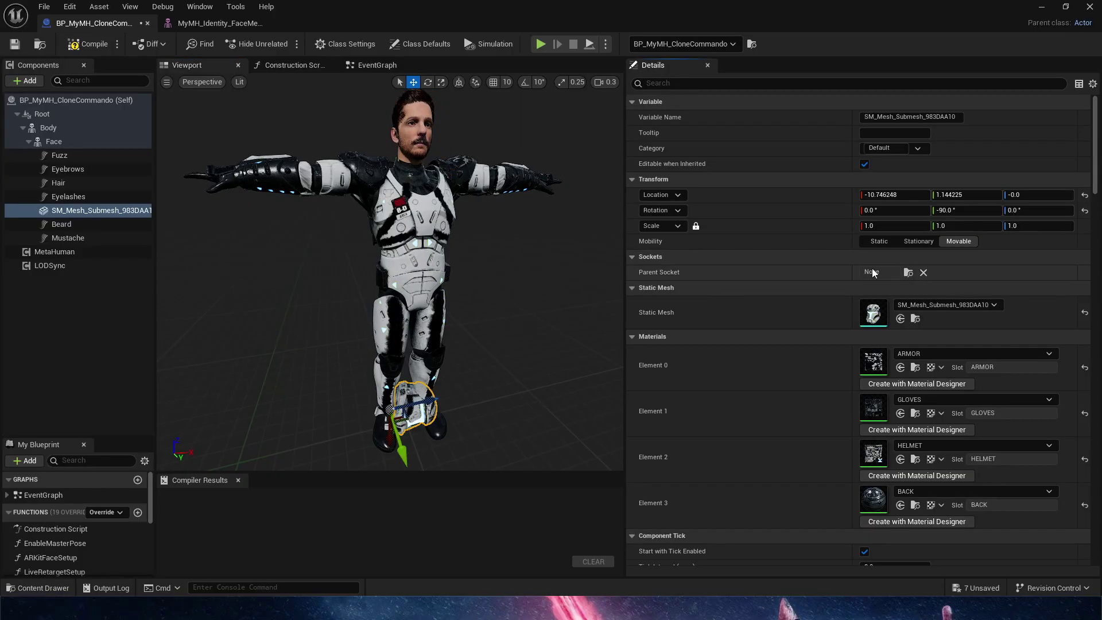
left_click(1084, 210)
left_click(1085, 195)
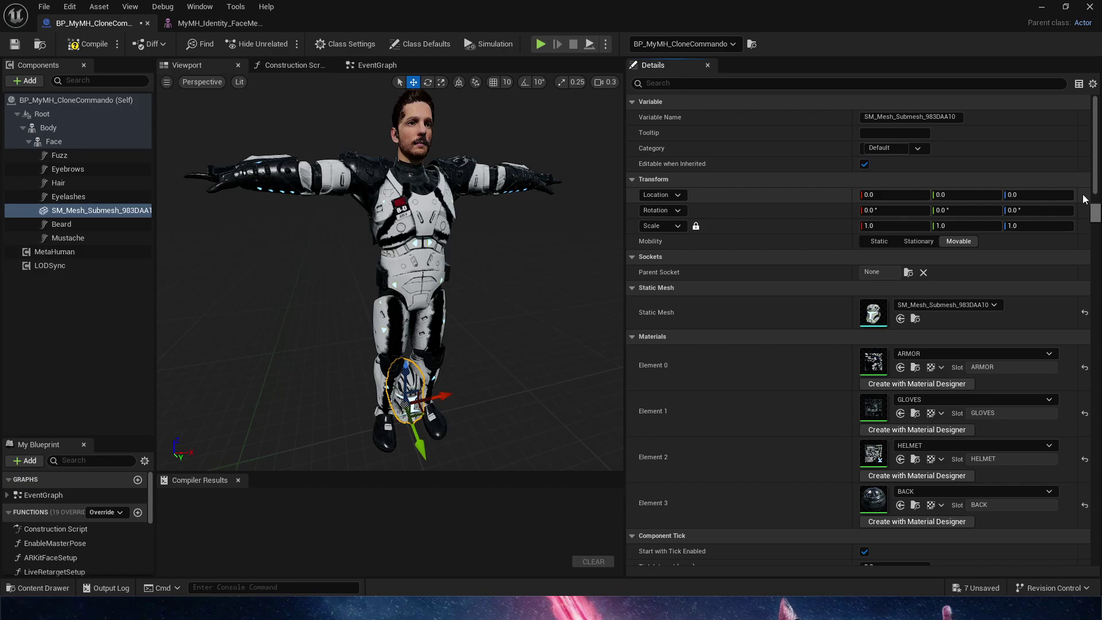
Attach the helmet component to headSocket, check its fit on the head, and compile and save the blueprint.
left_click(910, 275)
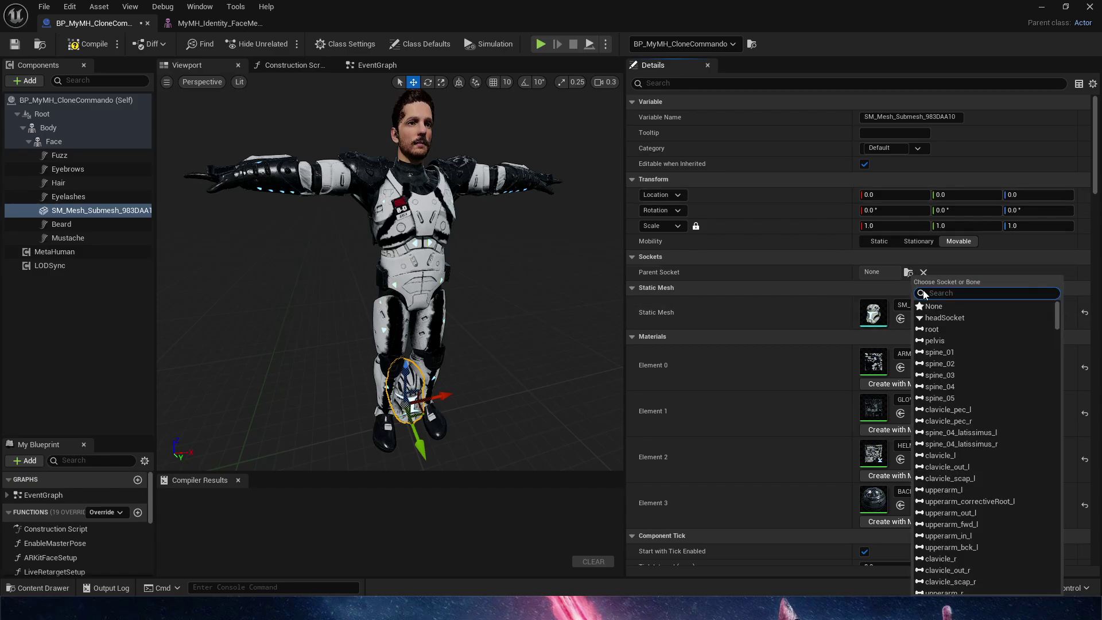
left_click(953, 319)
right_click_drag(521, 372, 579, 338)
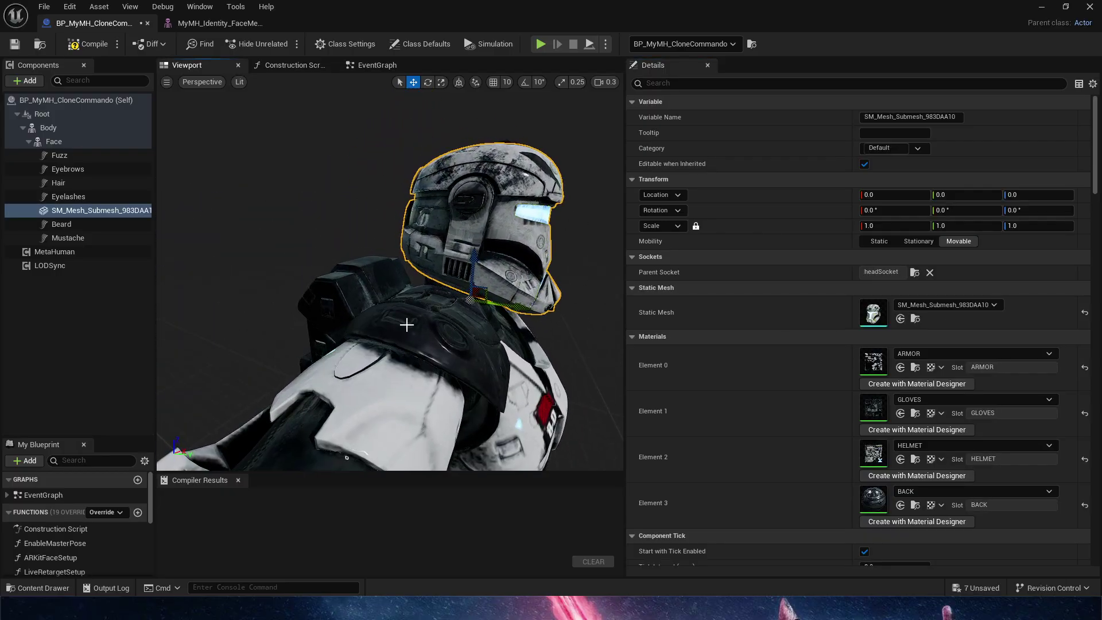
right_click_drag(406, 325, 320, 339)
left_click(89, 45)
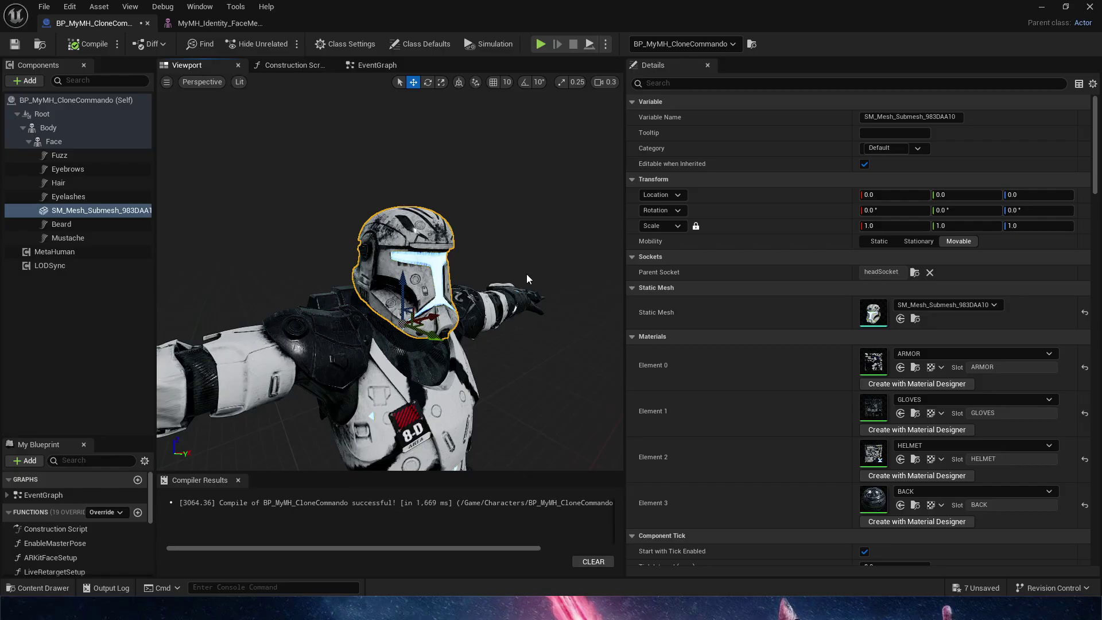
left_click(15, 45)
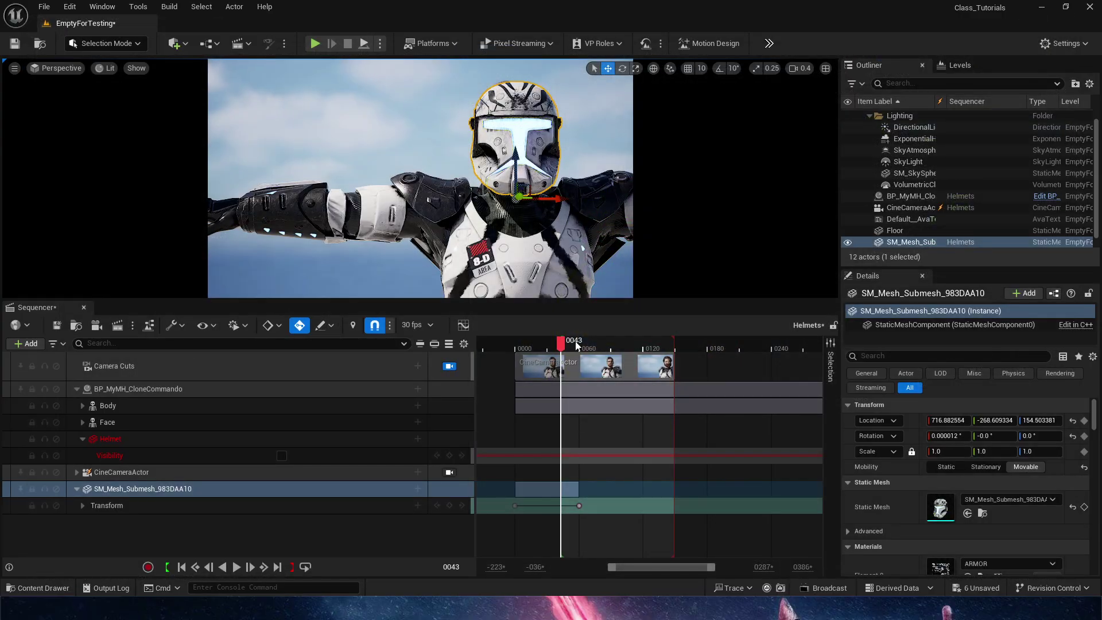
Delete the broken Helmet track and the SM_Mesh_Submesh_983DAA10 track from the Helmets sequence.
mouse_move(576, 342)
left_mouse_down()
mouse_move(591, 344)
mouse_move(561, 344)
left_mouse_up()
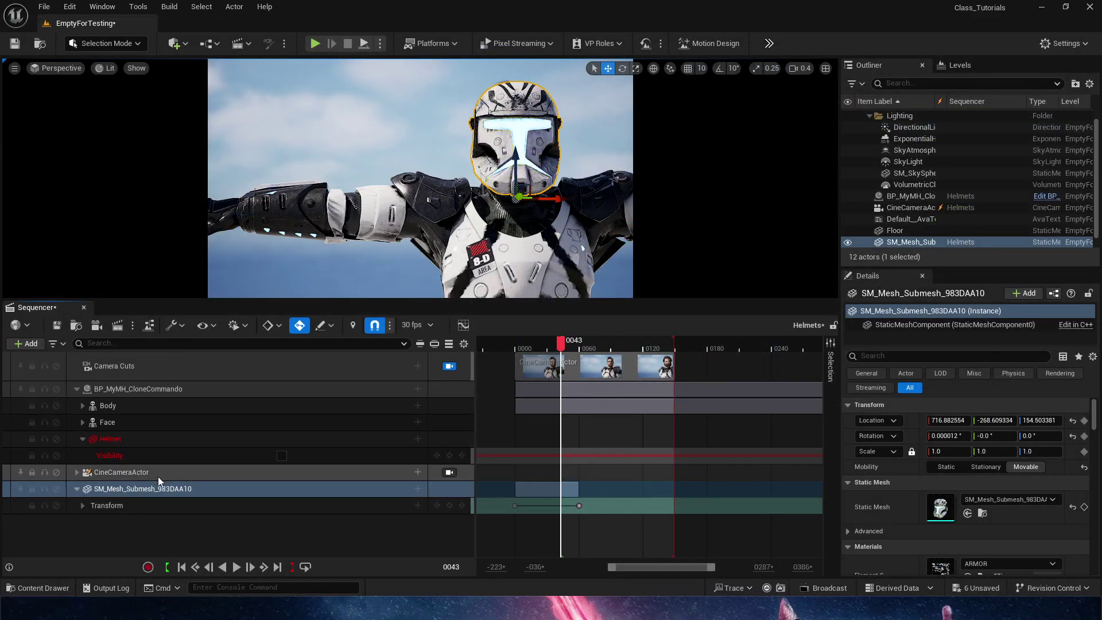
left_click(267, 438)
key("Delete")
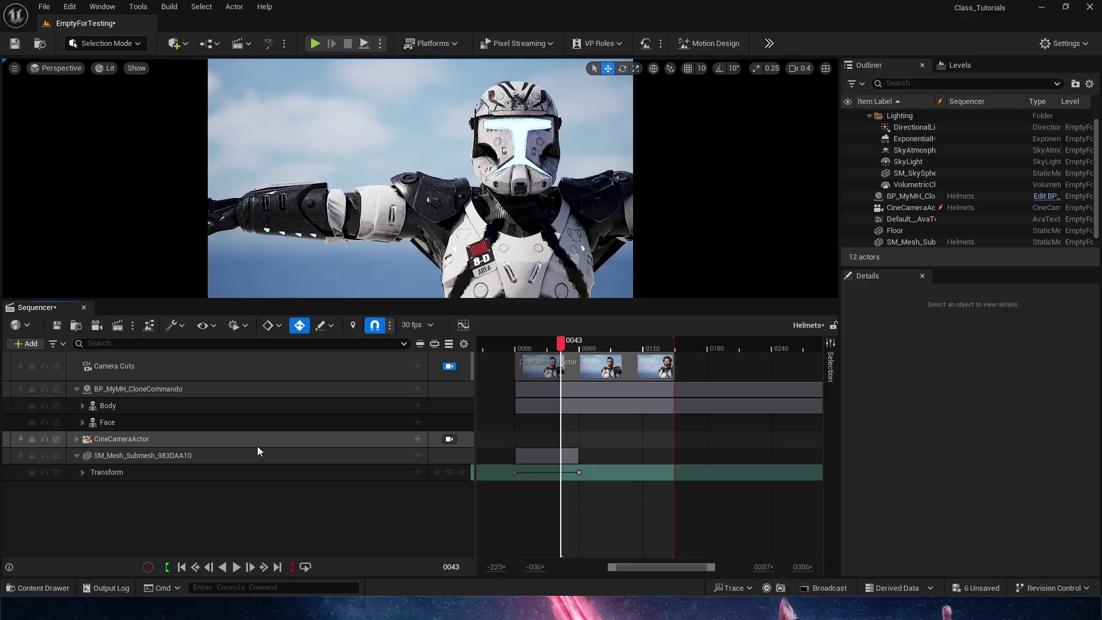
left_click(255, 454)
key("Delete")
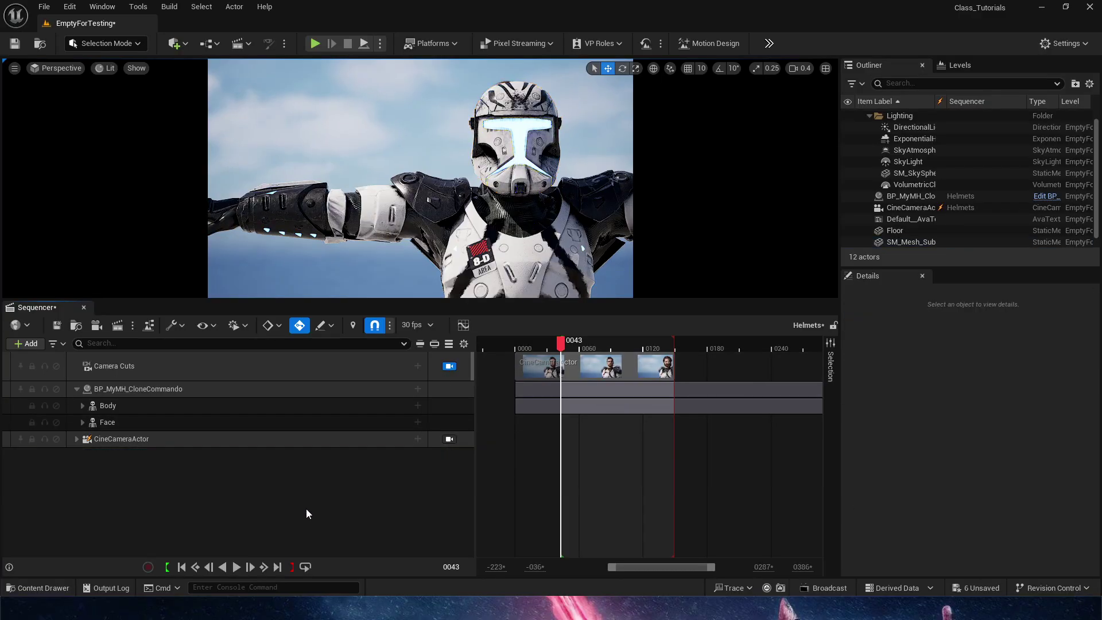
Release the viewport from the camera cuts and select the BP_MyMH_CloneCommando track in the sequence.
left_click(268, 396)
left_click(277, 376)
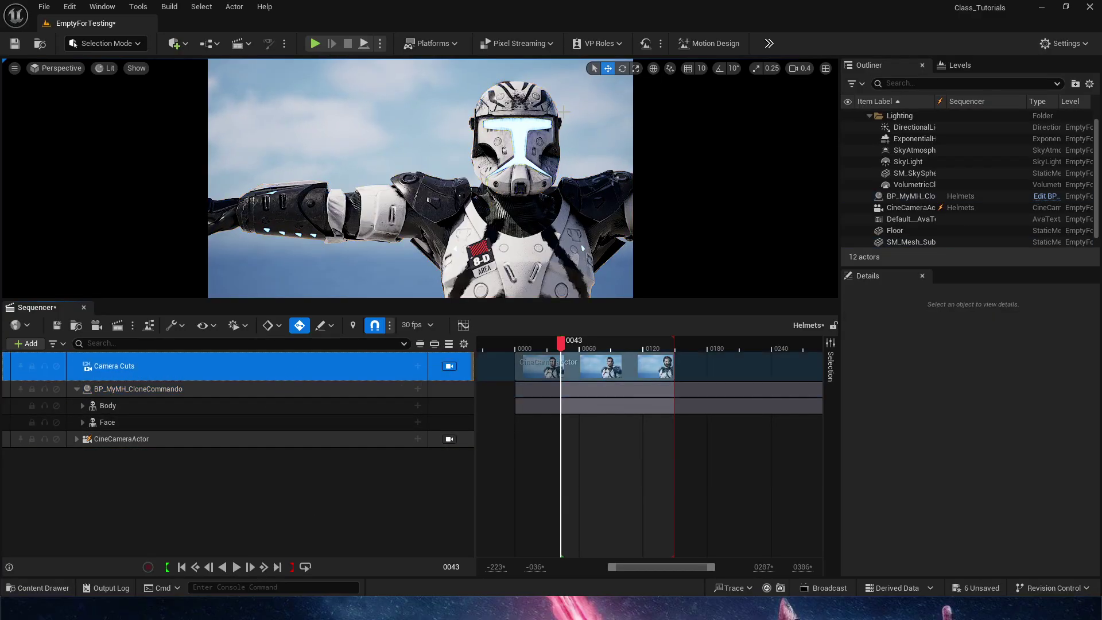
left_click(448, 367)
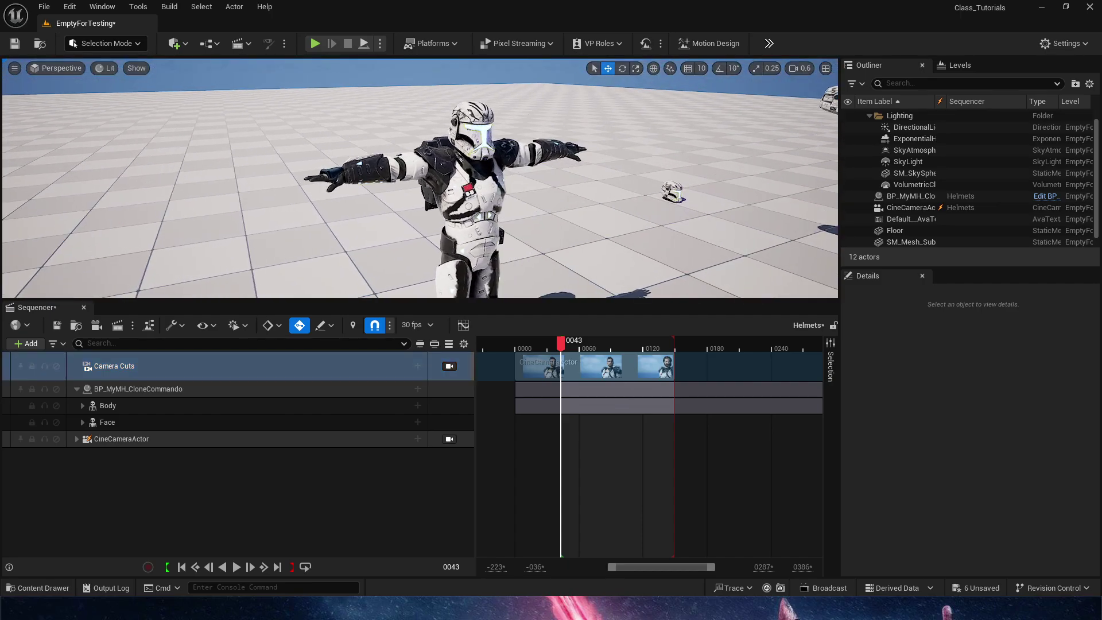
right_click_drag(428, 272, 360, 253)
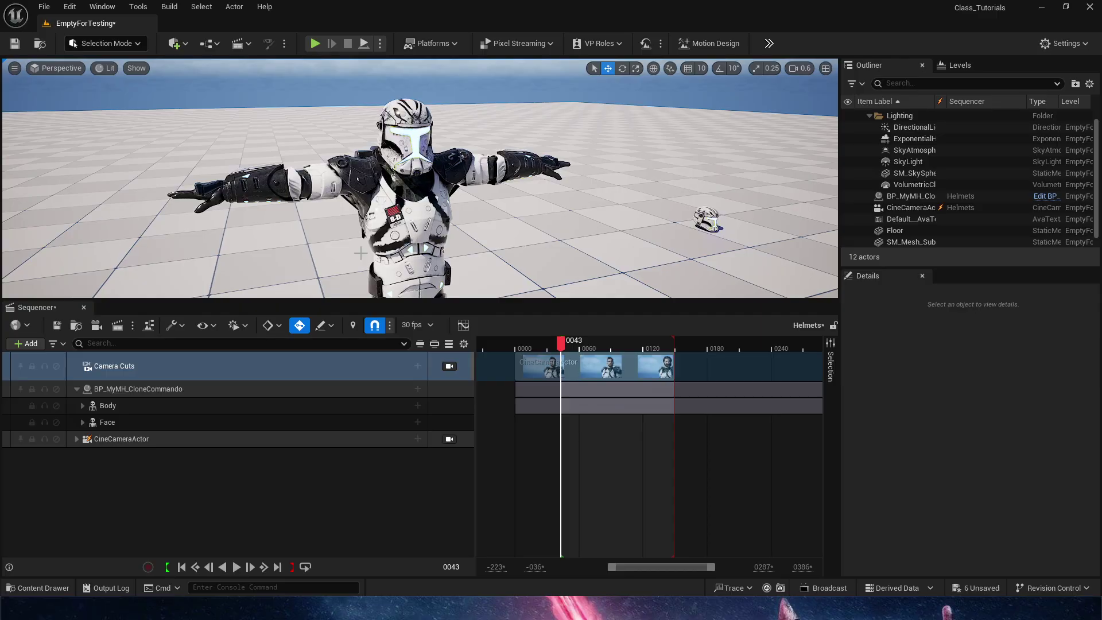
left_click(262, 392)
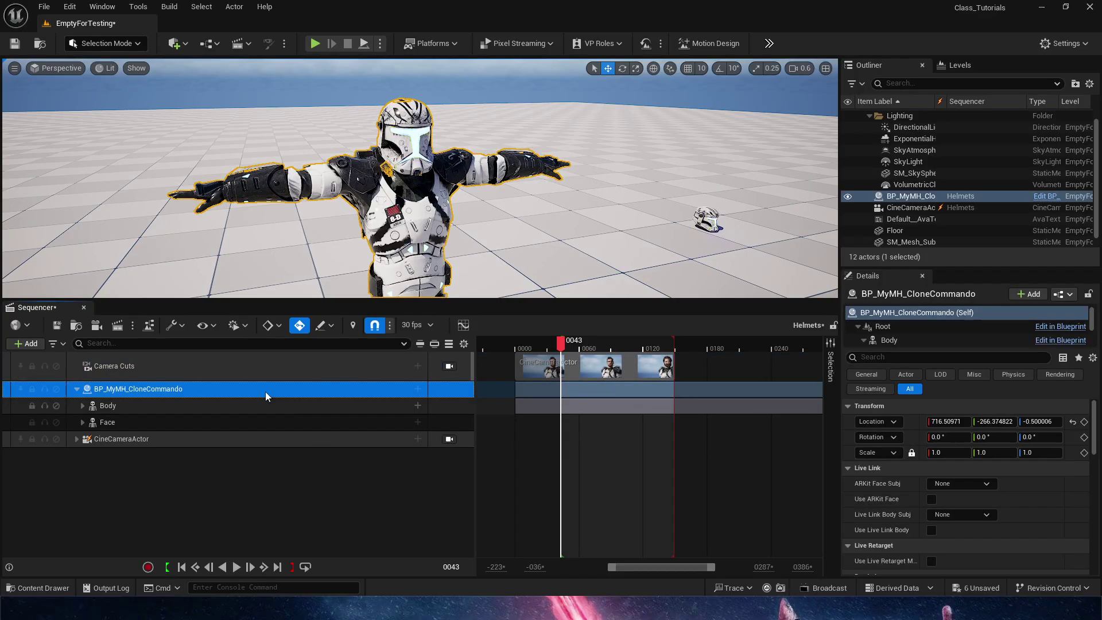
Expand the Body track of BP_MyMH_CloneCommando to show its animation and control rig tracks, and save the sequence.
left_click(141, 405)
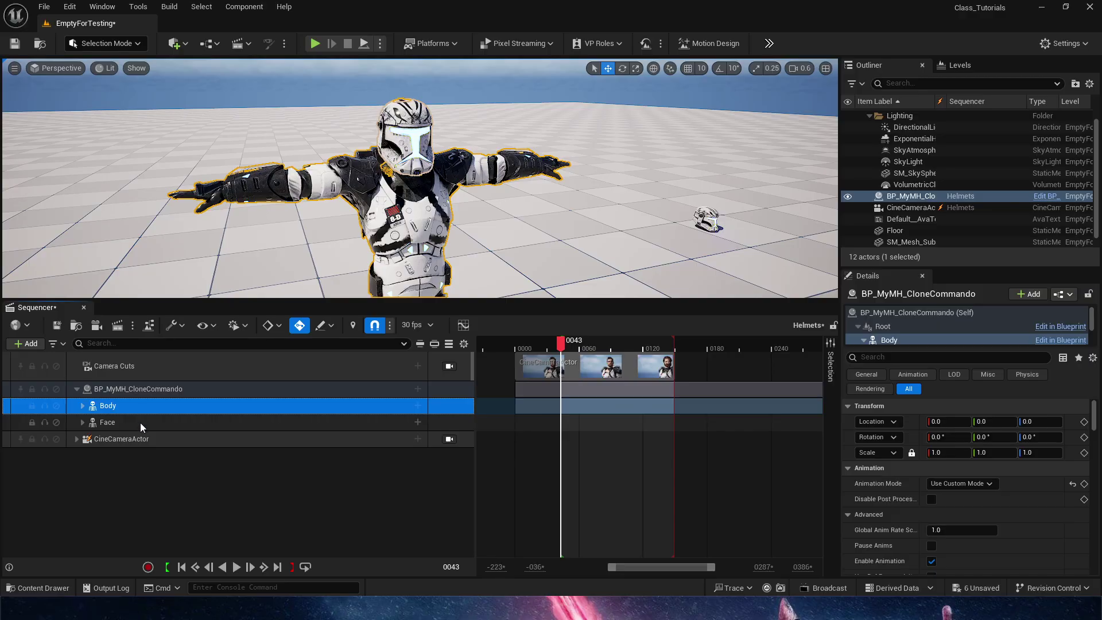
left_click(82, 405)
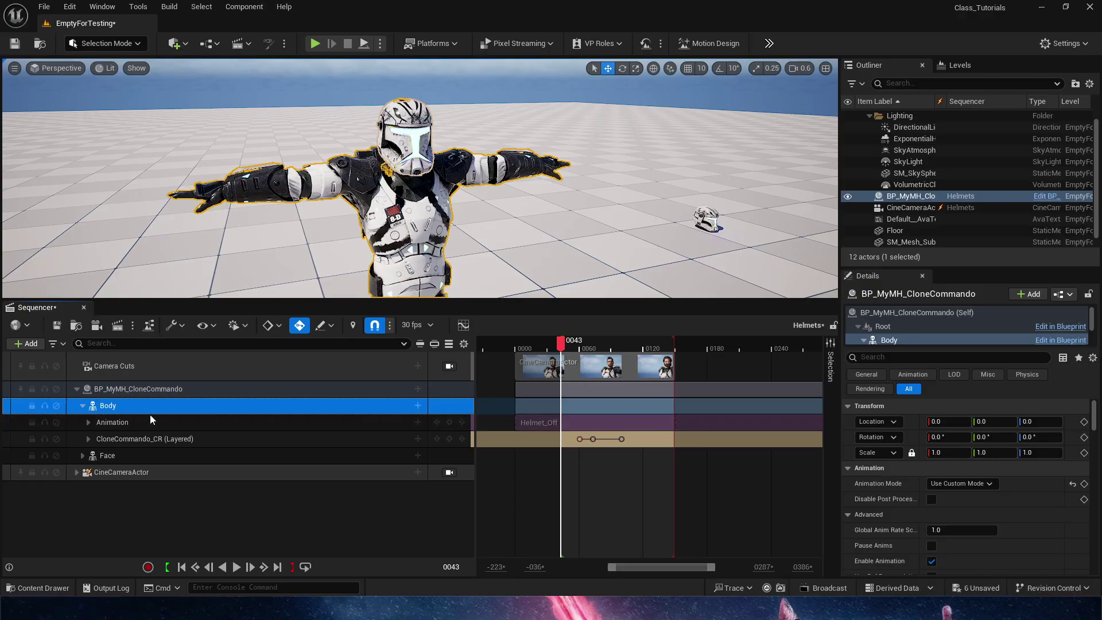
left_click(57, 328)
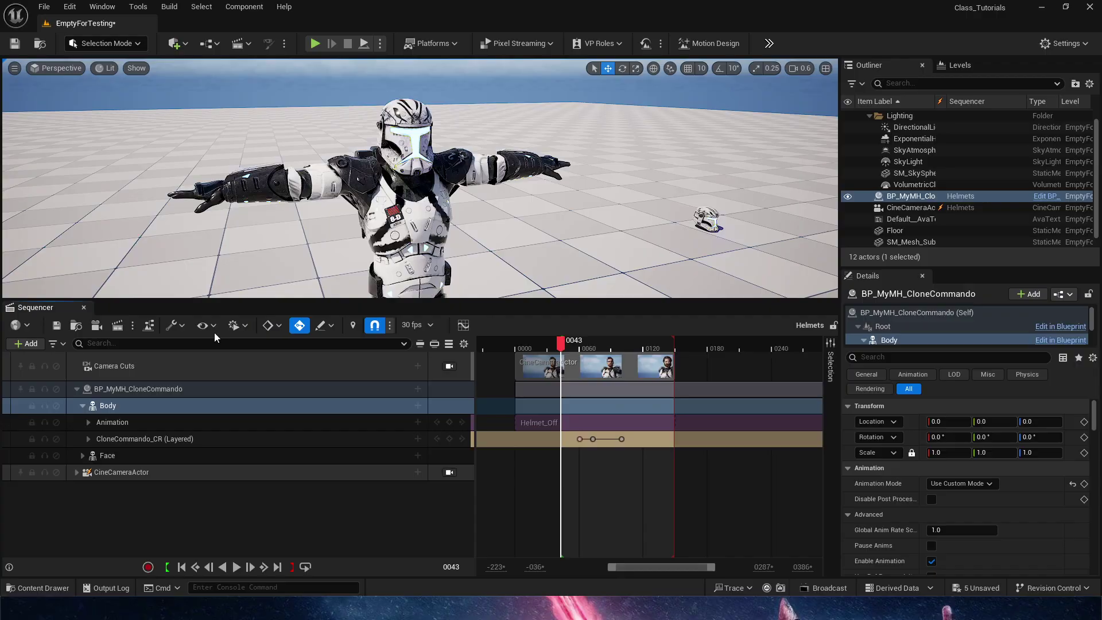
Close the sequence and reopen Helmets from the Cinematics folder.
left_click(85, 307)
key("ctrl+space")
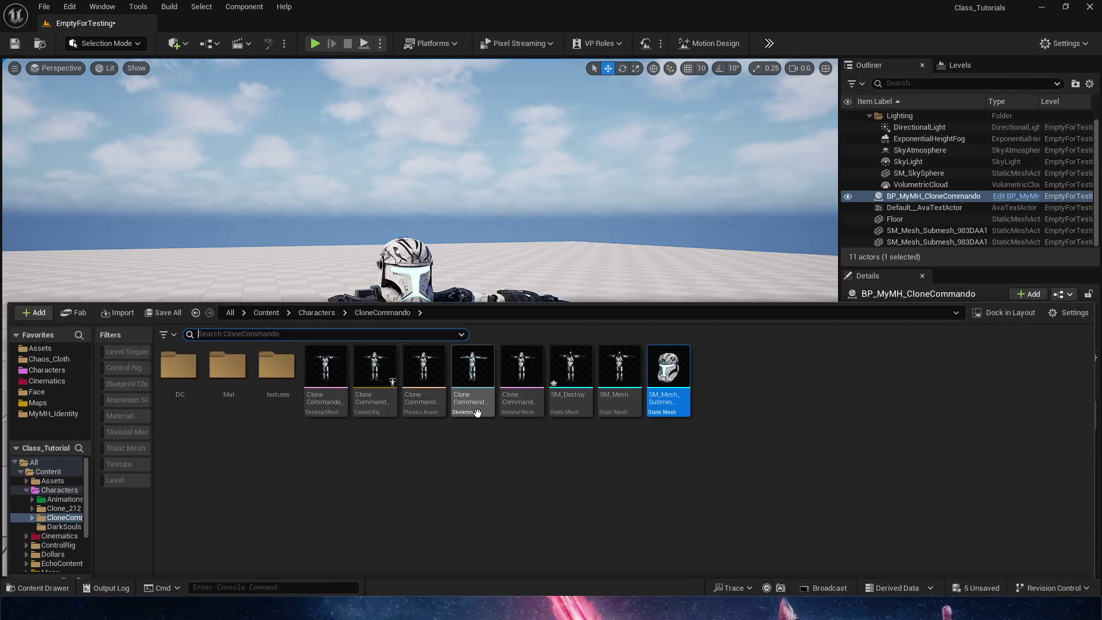
left_click(68, 368)
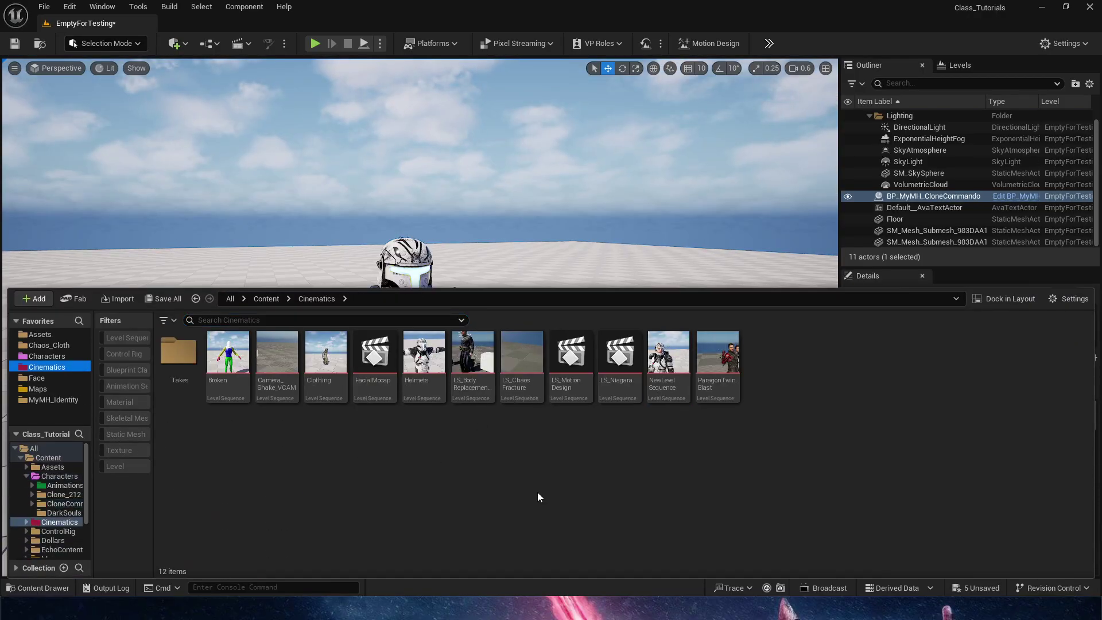
double_click(423, 362)
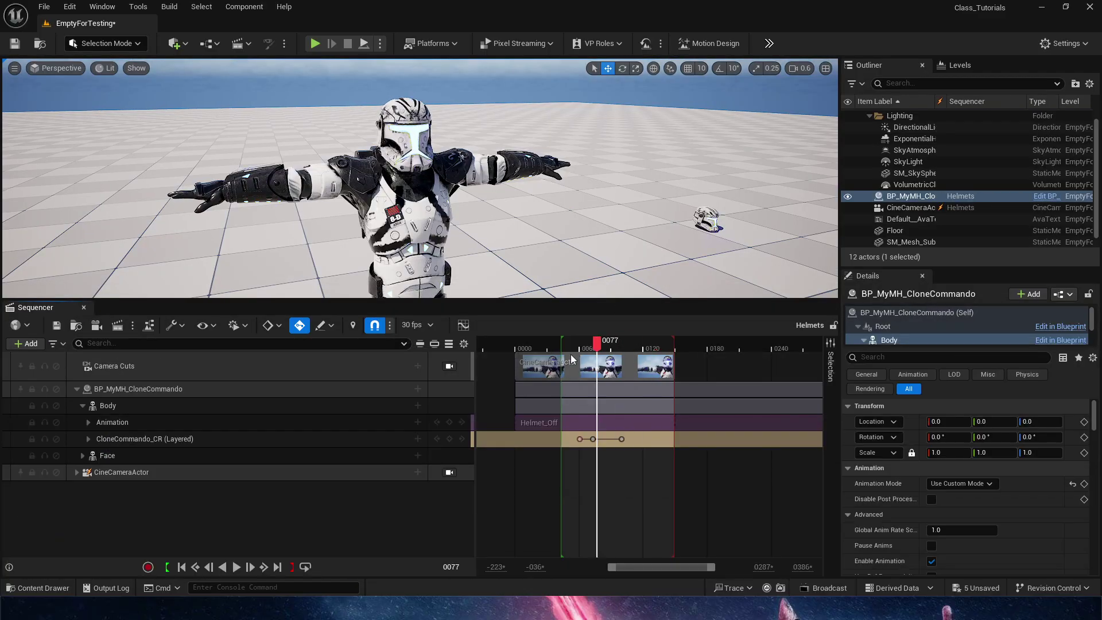
Delete the Animation track under Body and add the Helmet_Off animation to Body again.
left_click(254, 438)
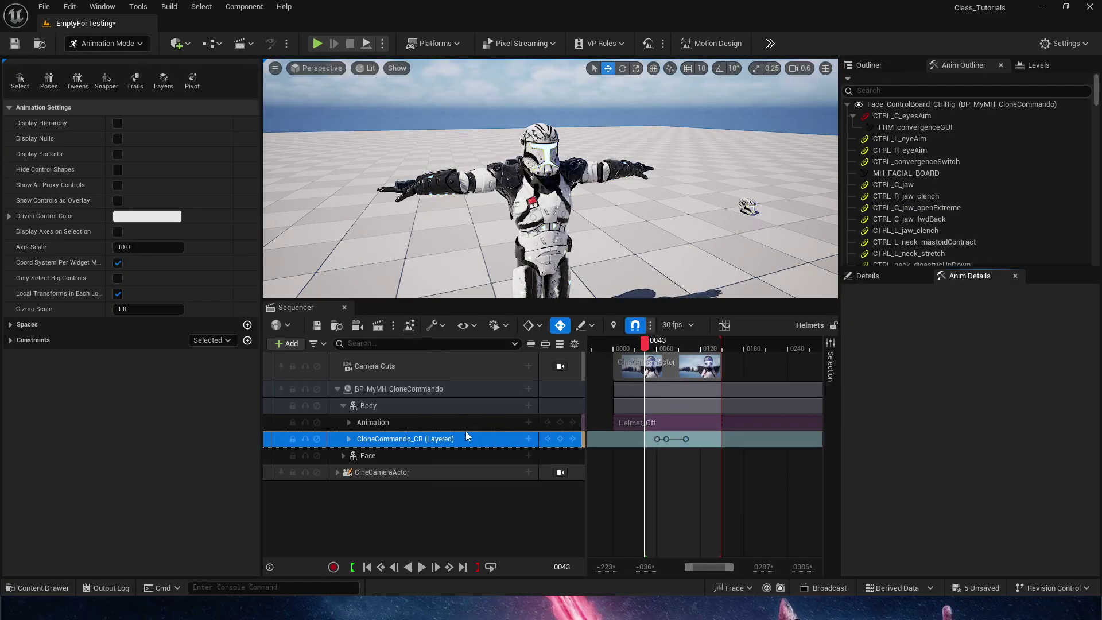
left_click(445, 419)
key("Delete")
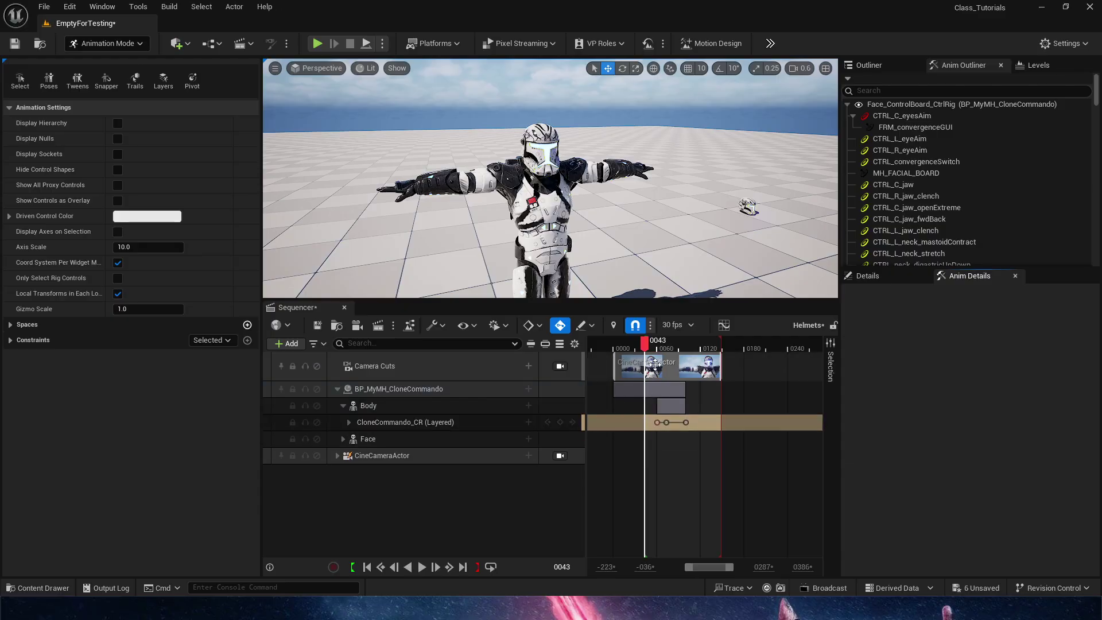
left_click(528, 405)
mouse_move(655, 157)
left_click(766, 221)
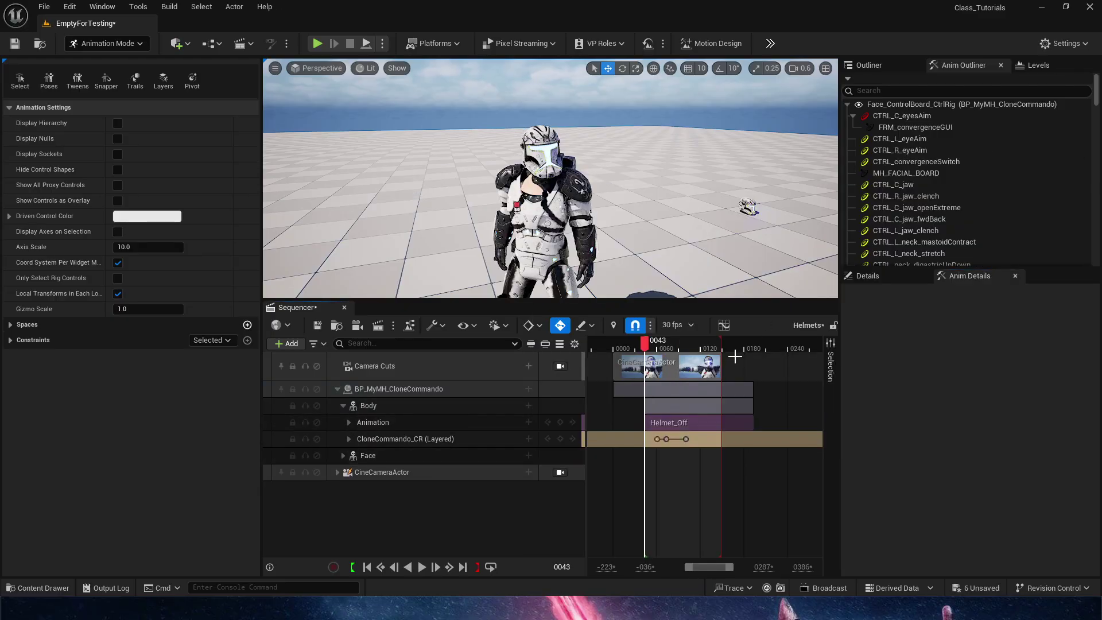
Move the Helmet_Off clip so it starts at frame 0 and scrub around frame 43 to check the pose.
left_click(683, 421)
left_click_drag(702, 418, 672, 418)
mouse_move(651, 347)
left_mouse_down()
mouse_move(701, 345)
mouse_move(644, 347)
left_mouse_up()
scroll(537, 199, "up", 4)
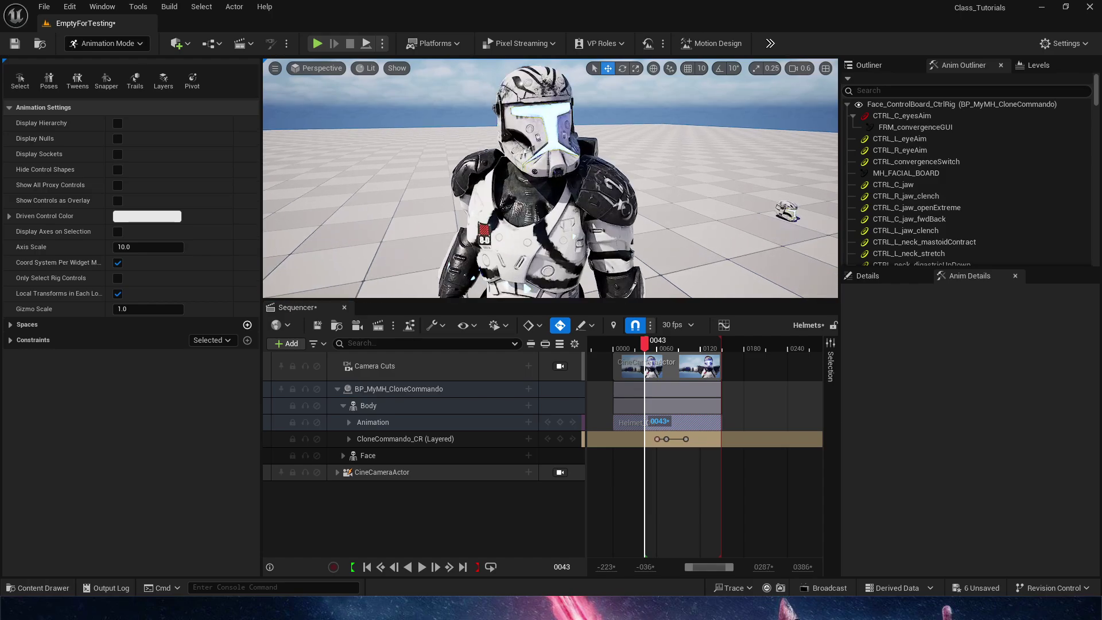
scroll(541, 202, "down", 2)
scroll(544, 206, "up", 2)
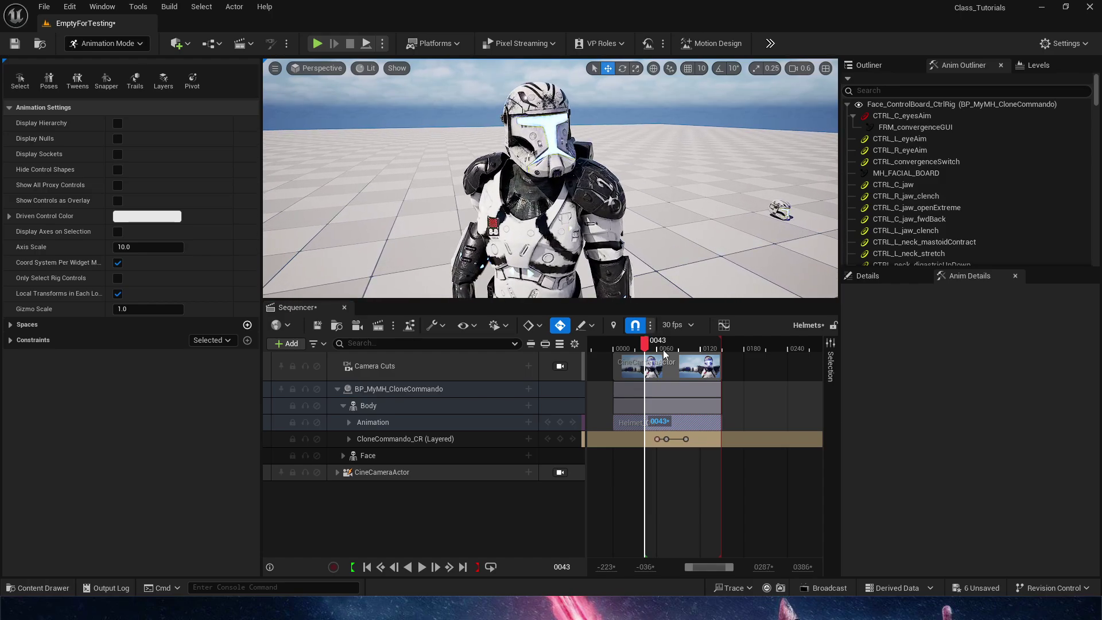
left_click_drag(659, 347, 644, 364)
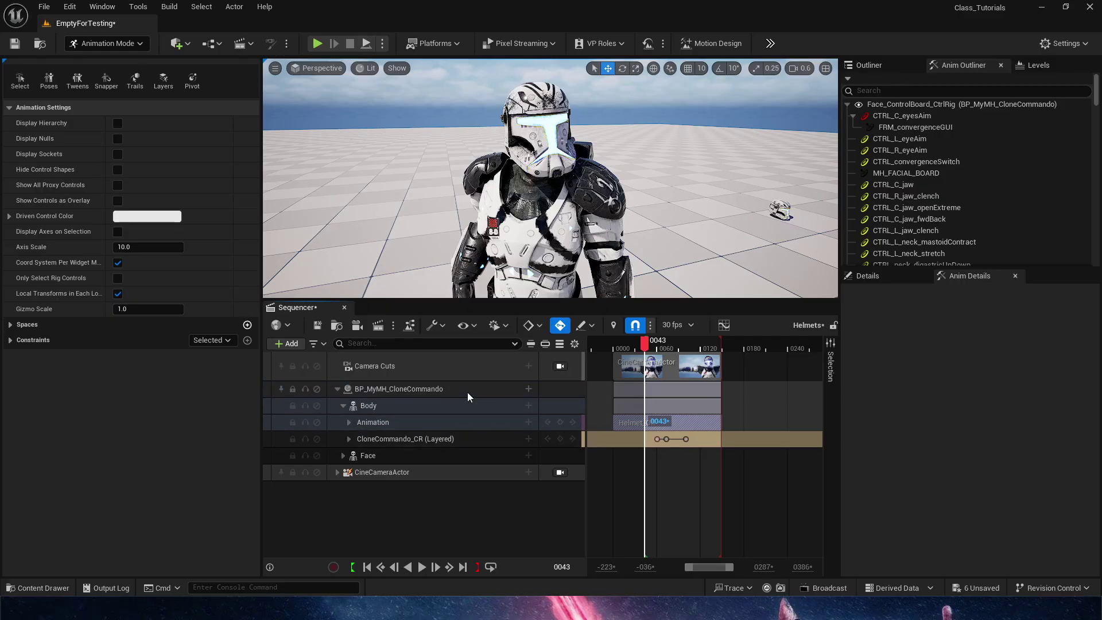
Add the SM_Mesh_Submesh_983DAA10 component track to BP_MyMH_CloneCommando in the sequence.
left_click(536, 394)
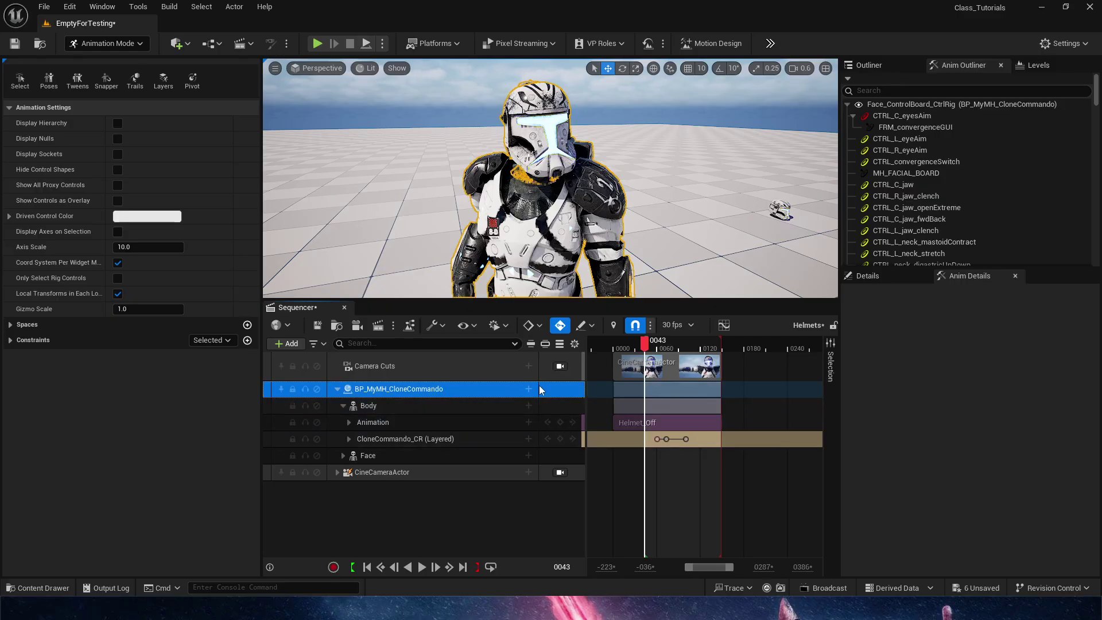
left_click(529, 389)
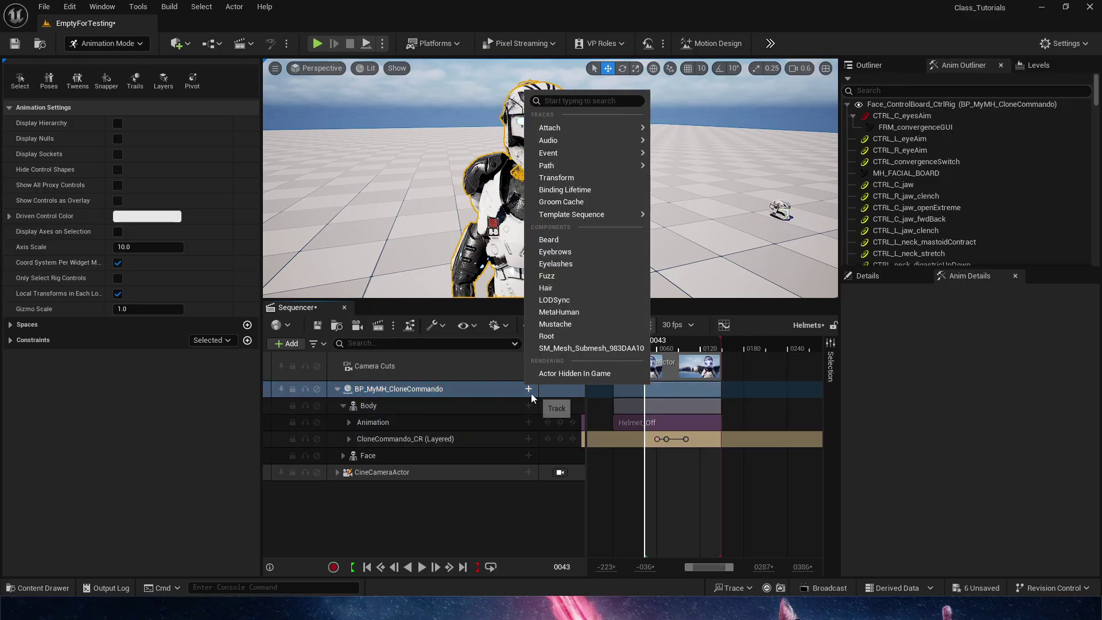
left_click(570, 350)
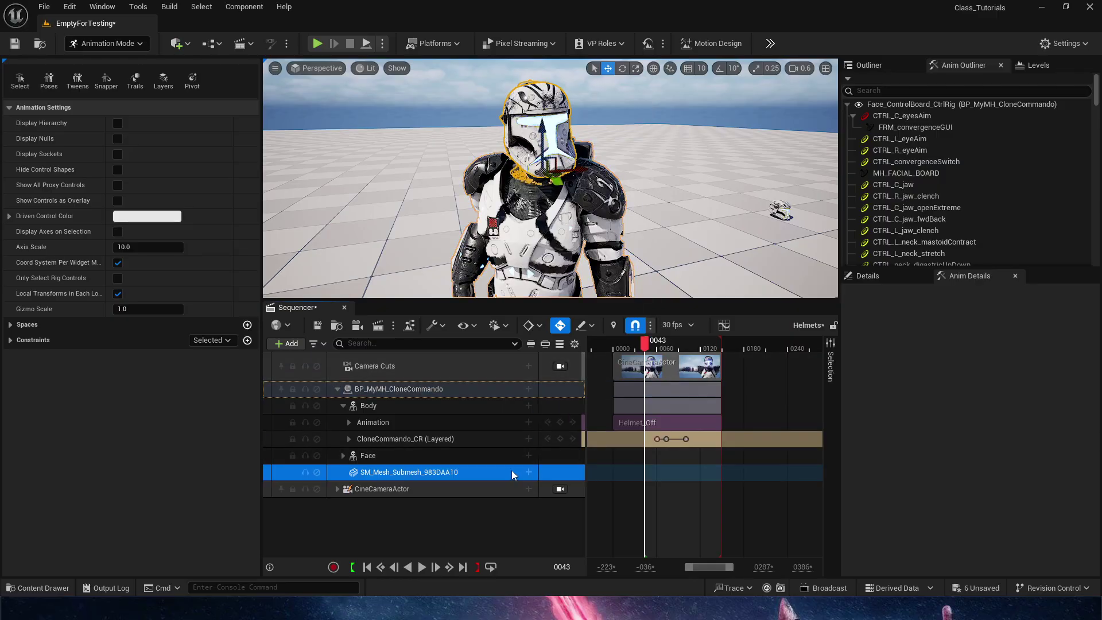
Add a Hidden in Game track to the helmet component, switch its visibility off, and save the sequence.
left_click(528, 471)
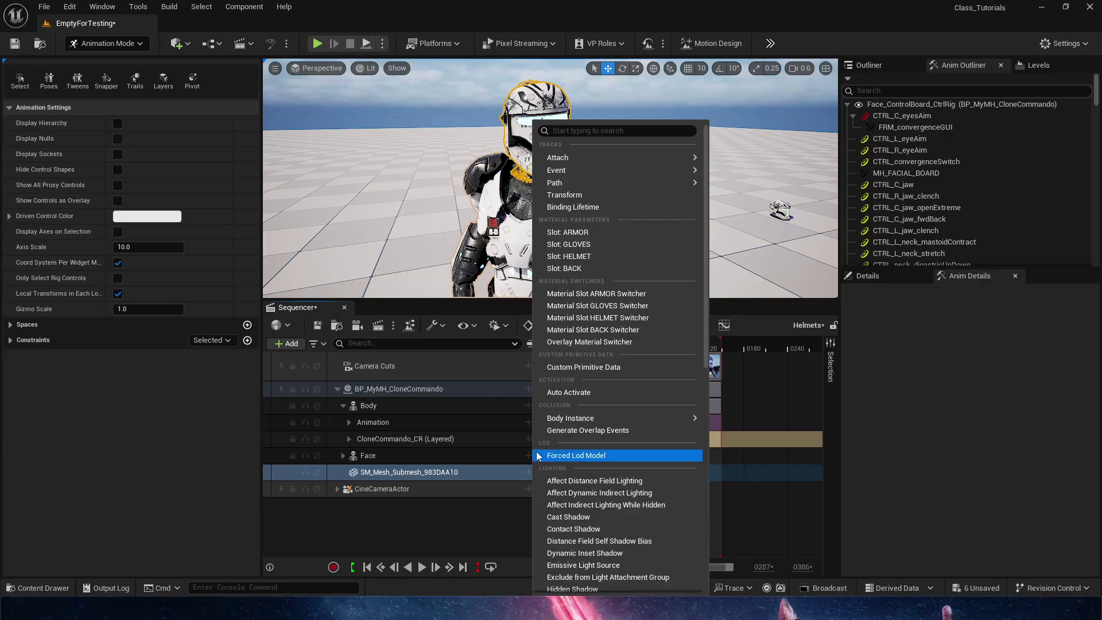
type("hidden")
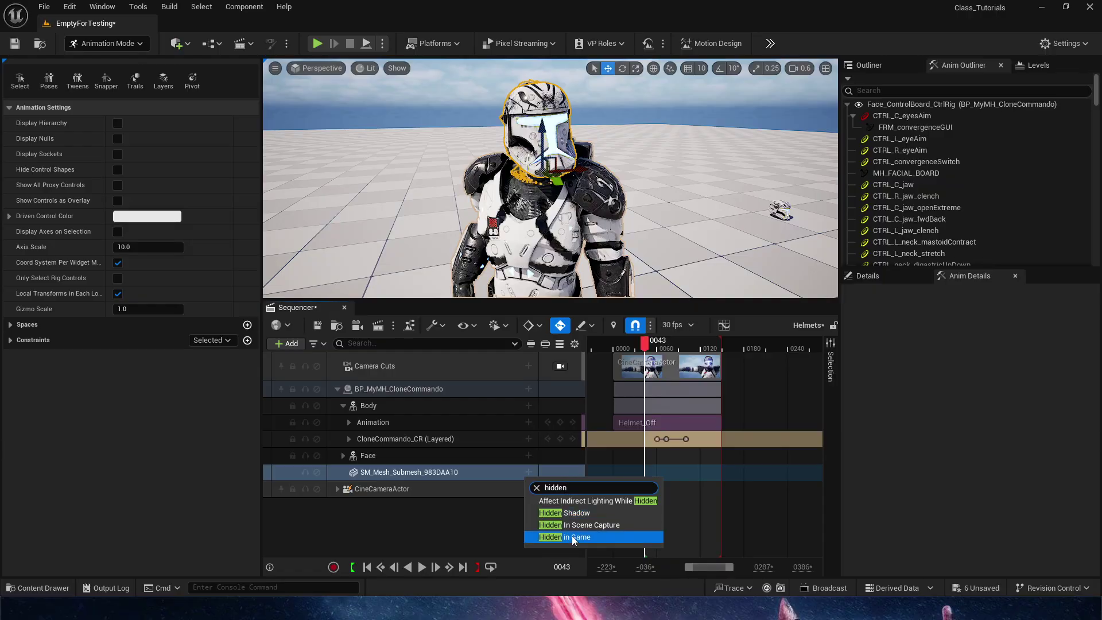
left_click(573, 537)
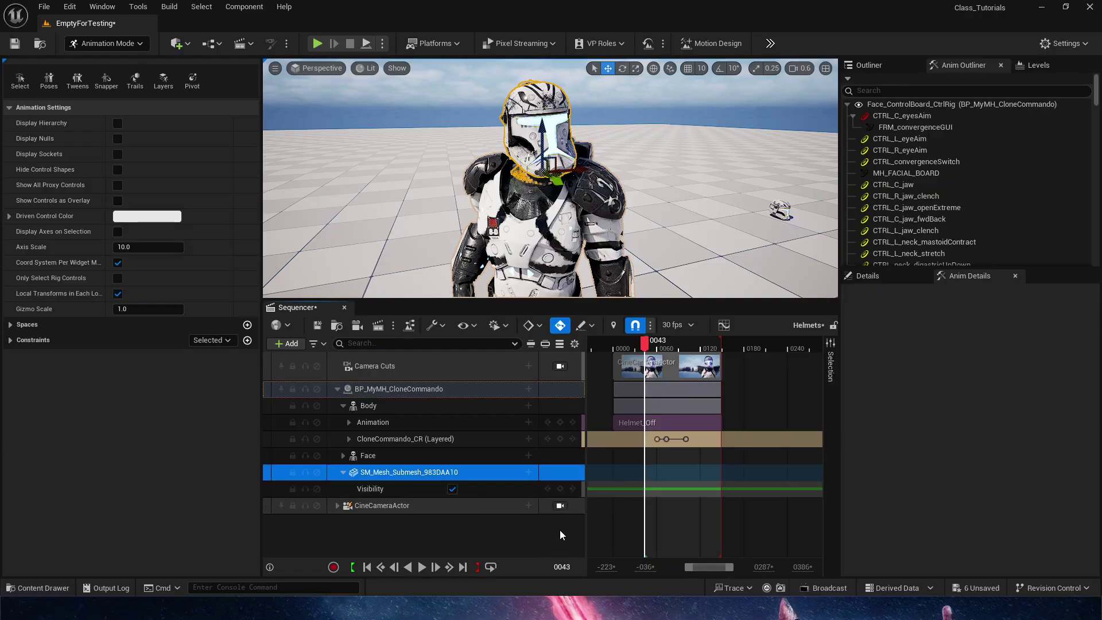
left_click(452, 491)
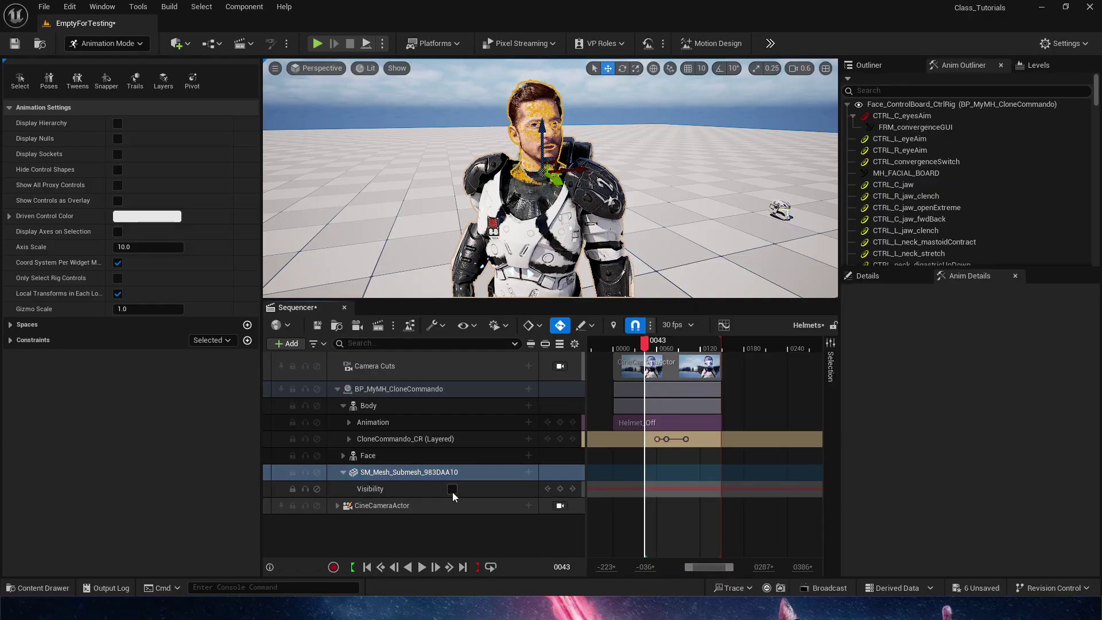
left_click(317, 326)
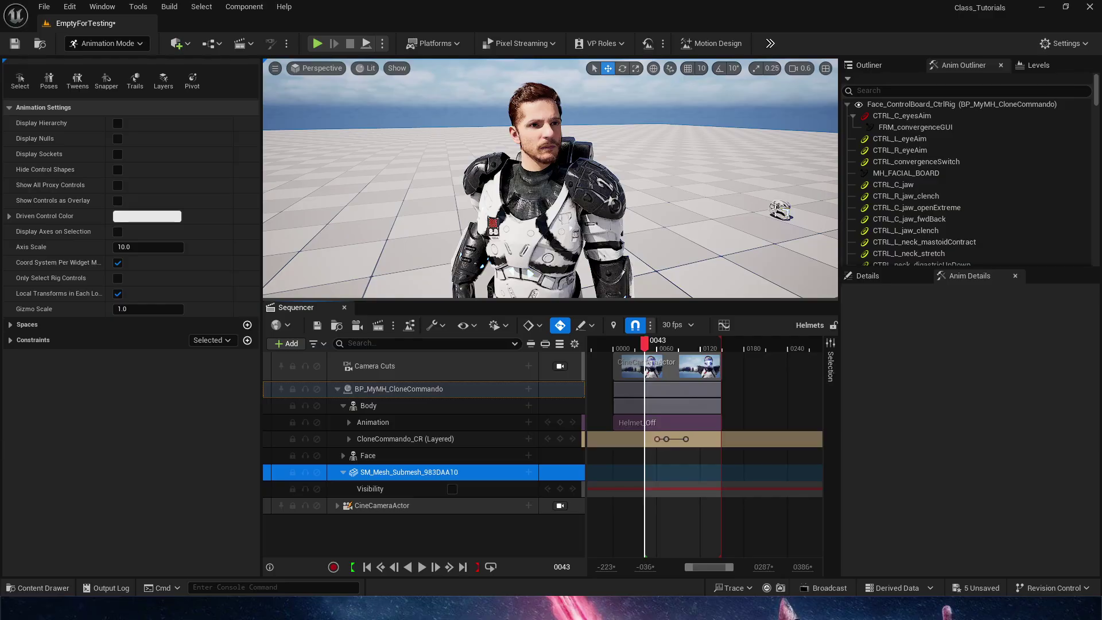
Add the loose helmet actor SM_Mesh_Submesh_983DAA11 from the floor to the sequence.
left_click(781, 216)
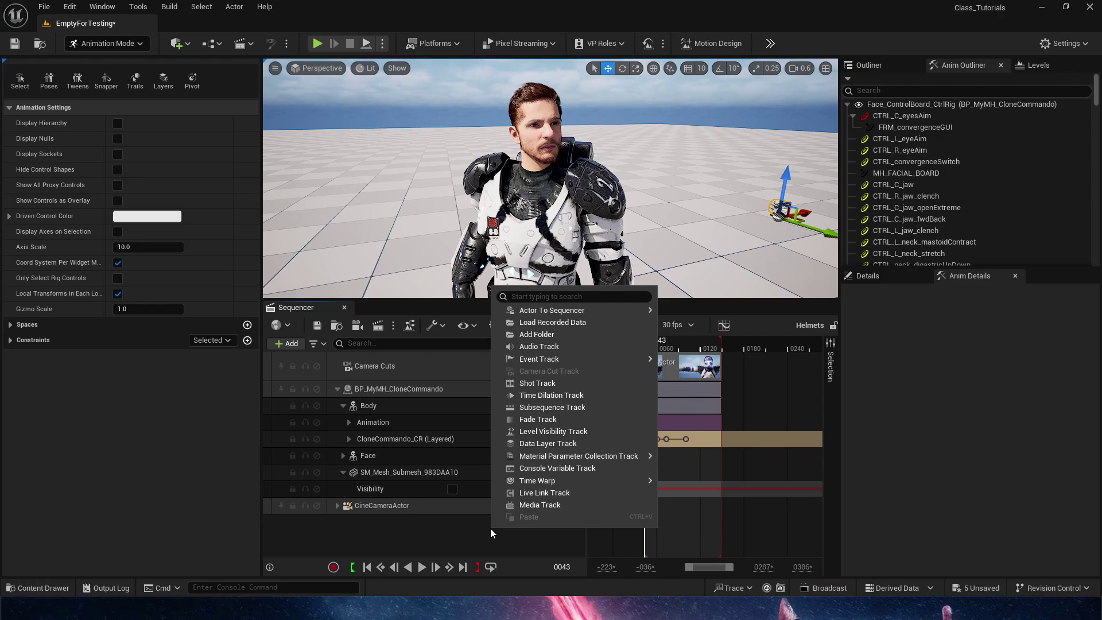
mouse_move(608, 310)
left_click(683, 314)
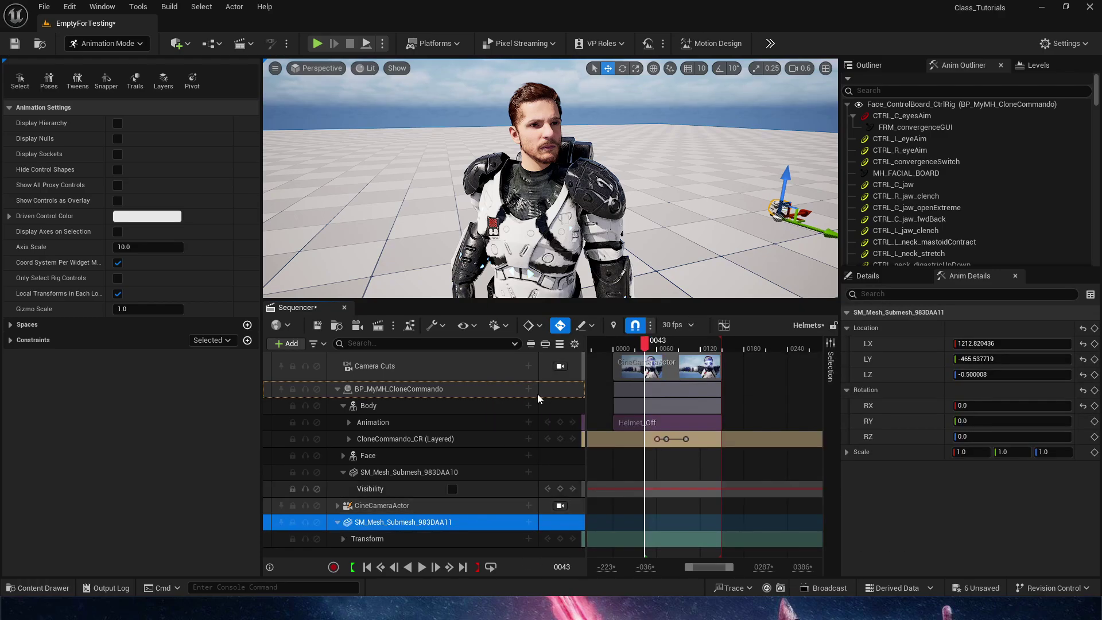
Create a Parent constraint that binds SM_Mesh_Submesh_983DAA11 to the character's headSocket.
left_click(110, 42)
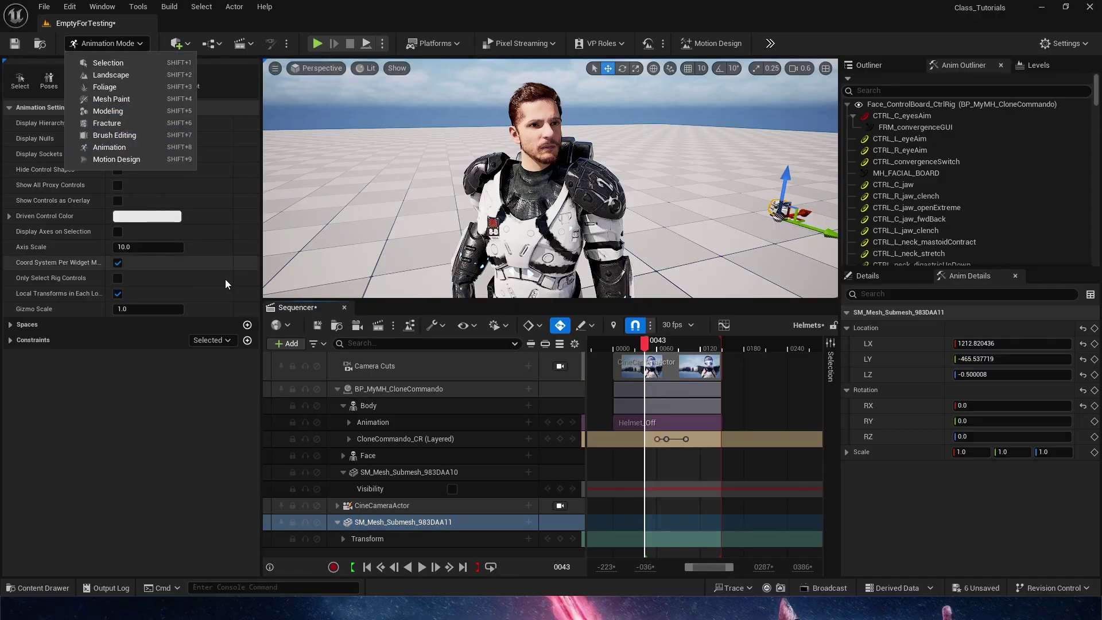
left_click(247, 341)
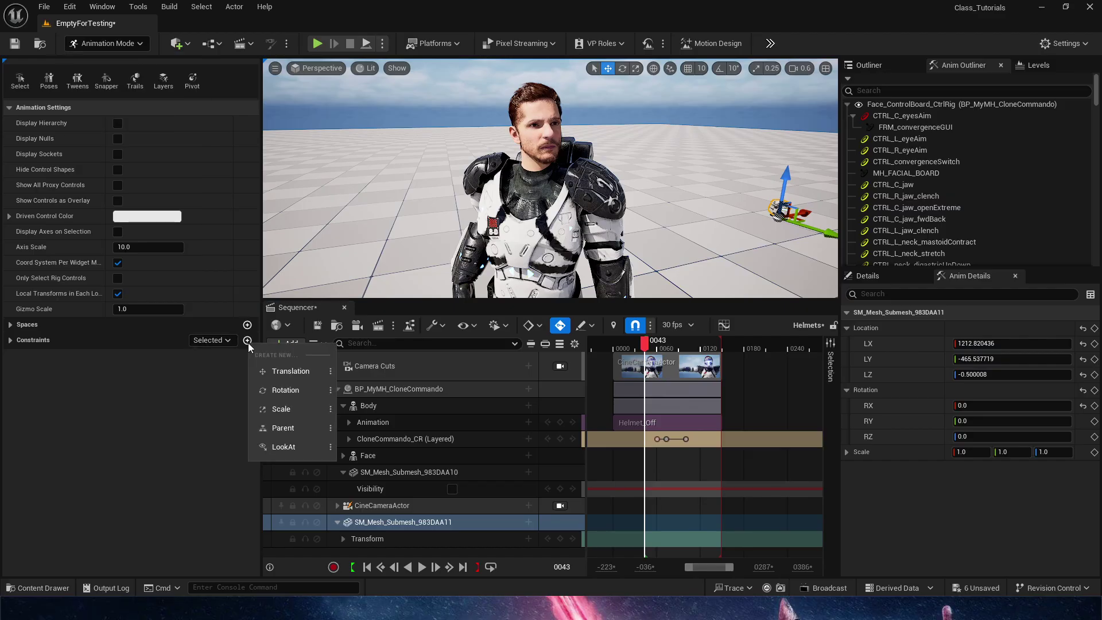
left_click(304, 428)
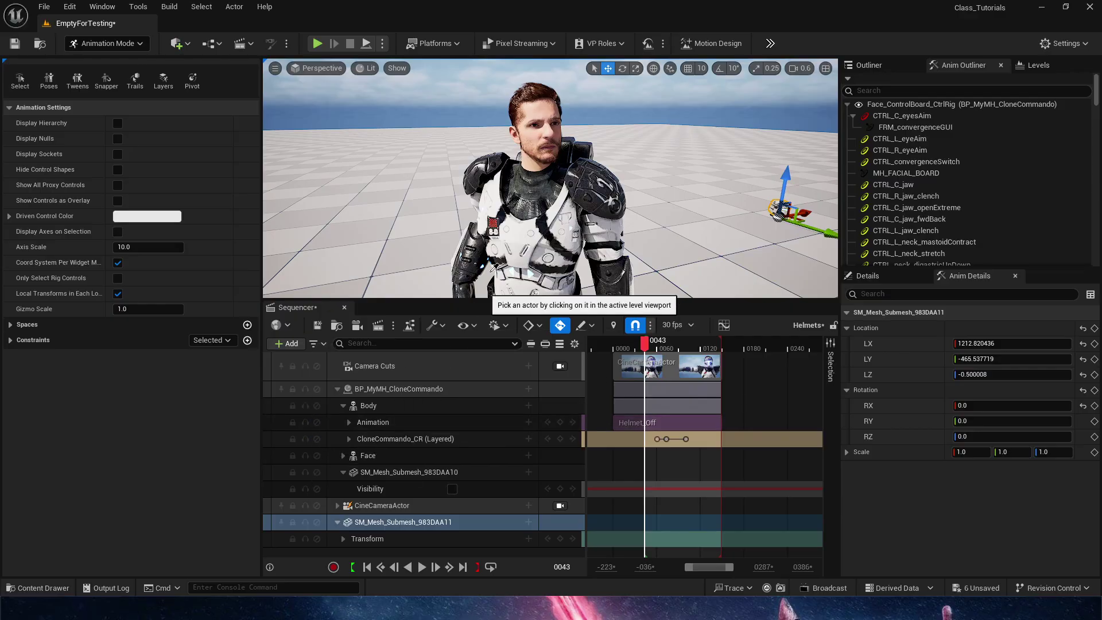
left_click(532, 156)
left_click(561, 234)
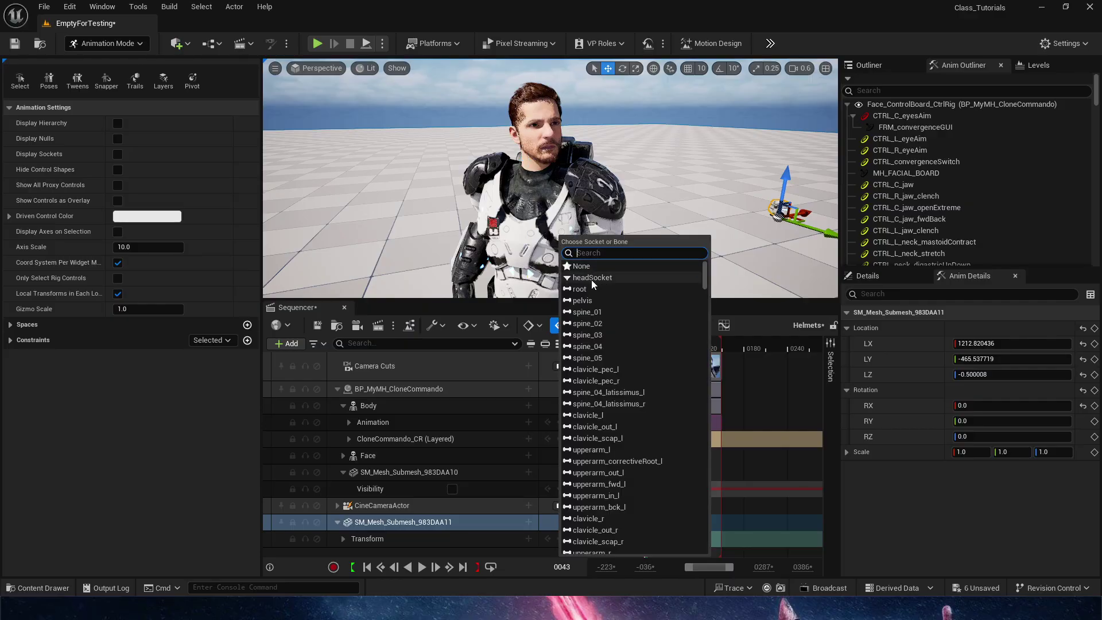
left_click(606, 278)
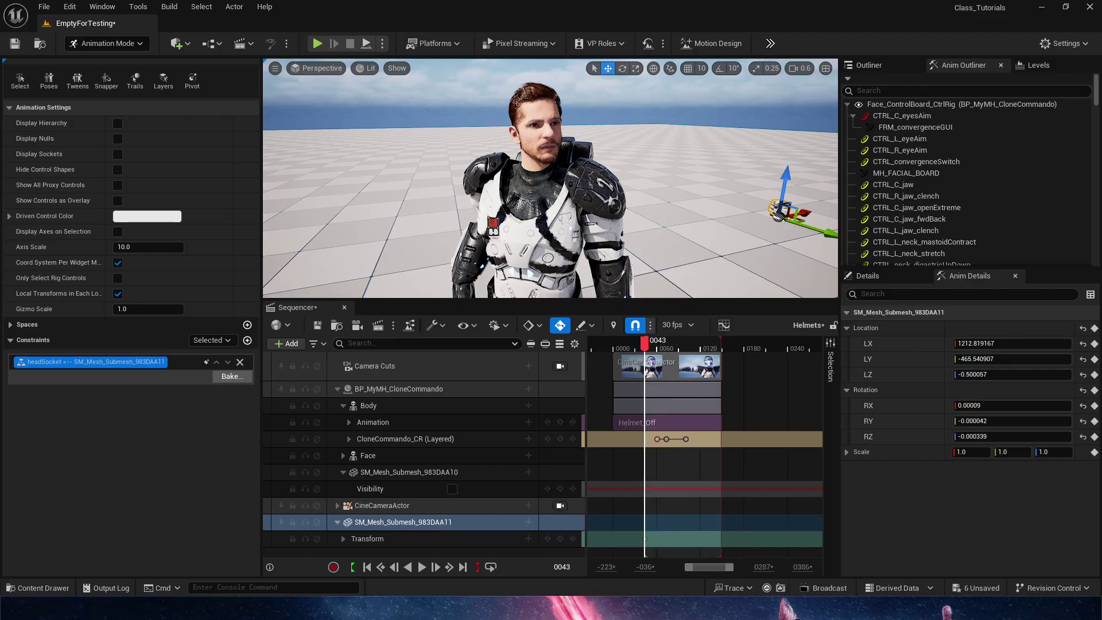
Turn off Maintain Offset on the headSocket constraint and play the sequence to check that the helmet follows the head.
right_click(135, 366)
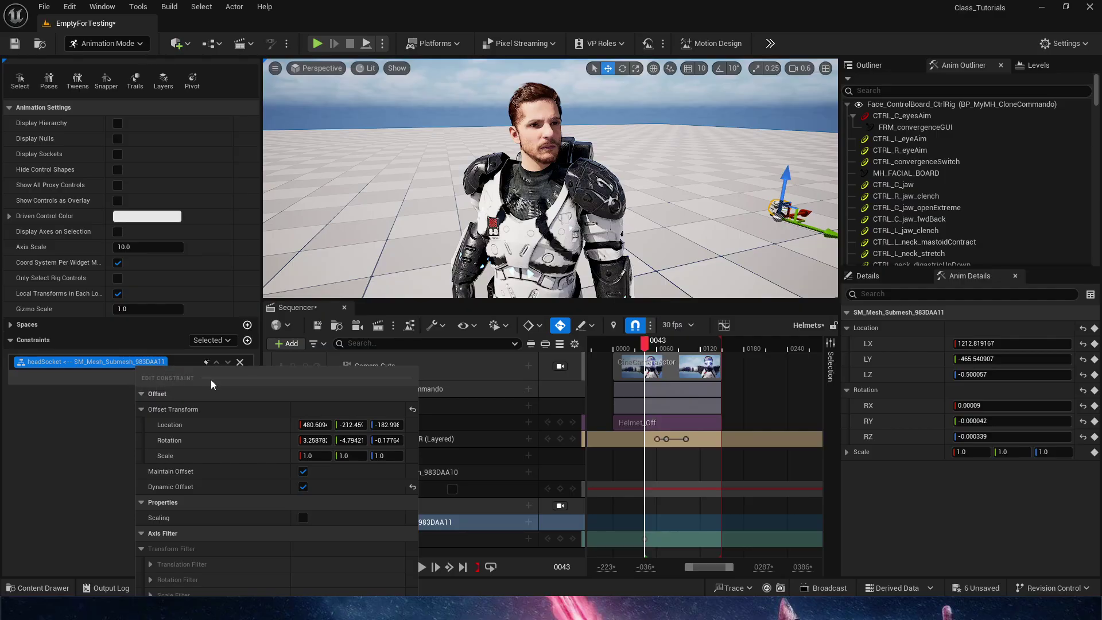
left_click(302, 471)
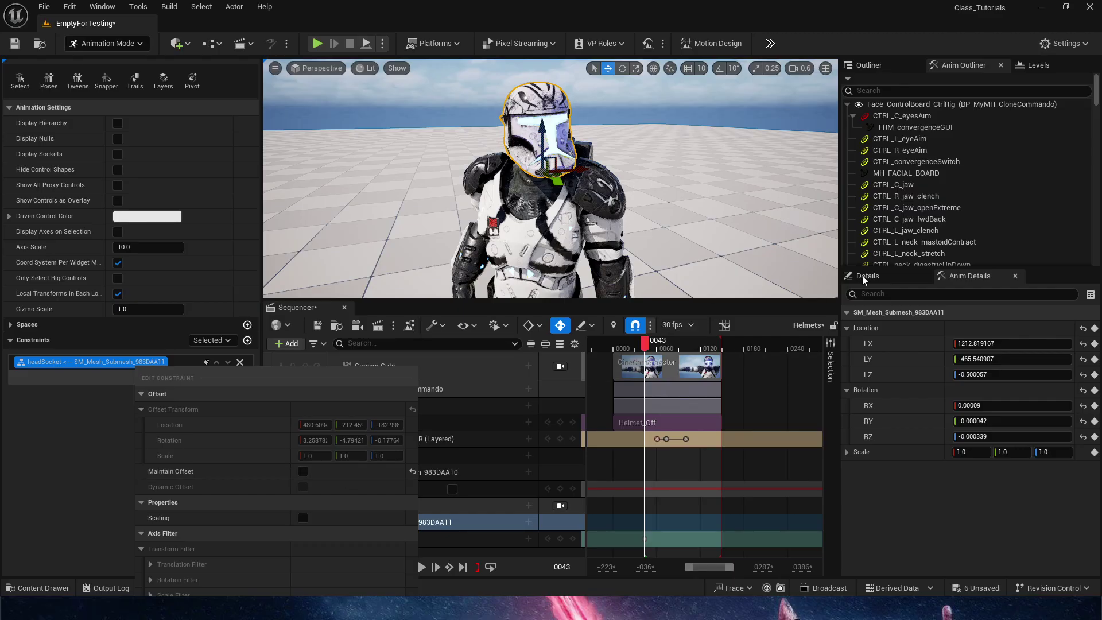
left_click_drag(658, 348, 588, 352)
key("space")
Expand the helmet's constraint tracks and key the headSocket parent constraint inactive at frame 60.
mouse_move(655, 346)
left_mouse_down()
mouse_move(720, 344)
mouse_move(650, 344)
left_mouse_up()
scroll(680, 466, "up", 5, "ctrl")
scroll(679, 466, "up", 3, "ctrl")
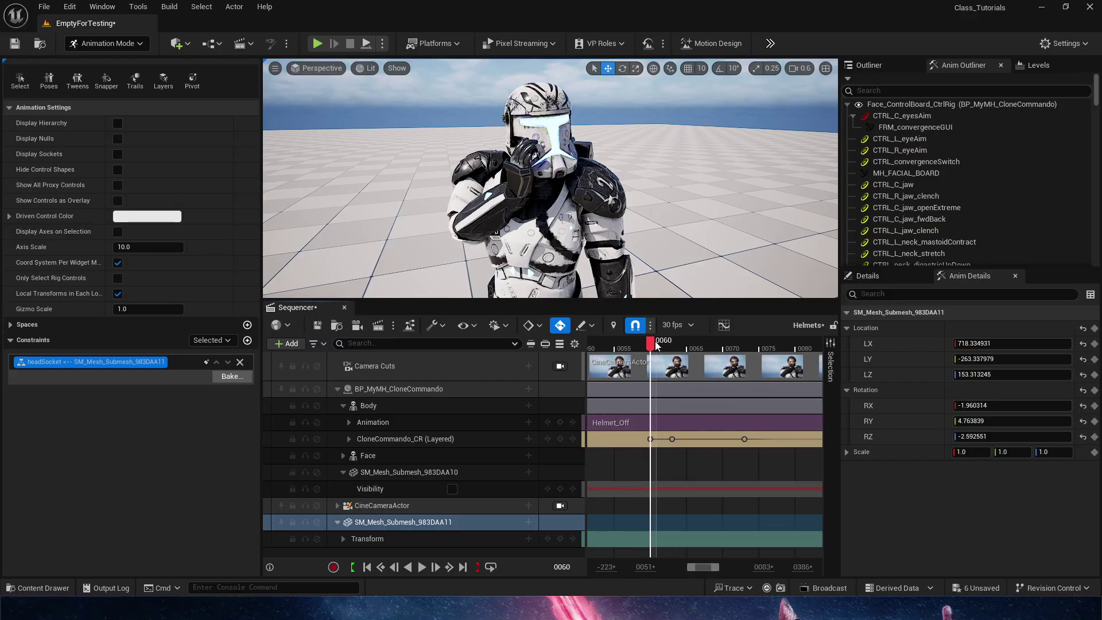
left_click(344, 538)
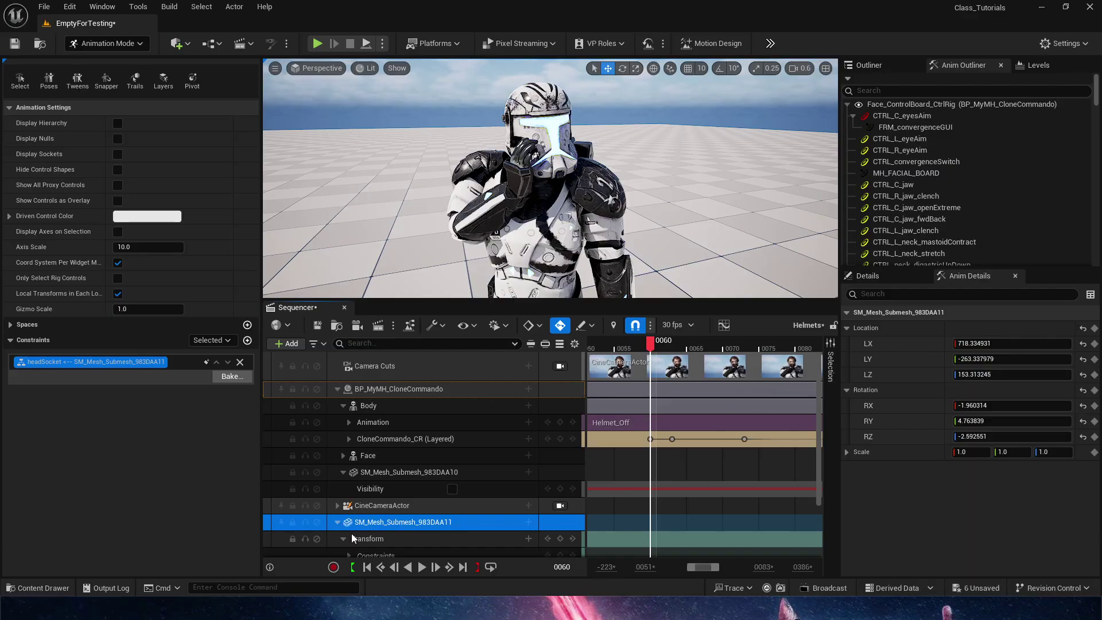
scroll(352, 522, "down", 3)
left_click(349, 498)
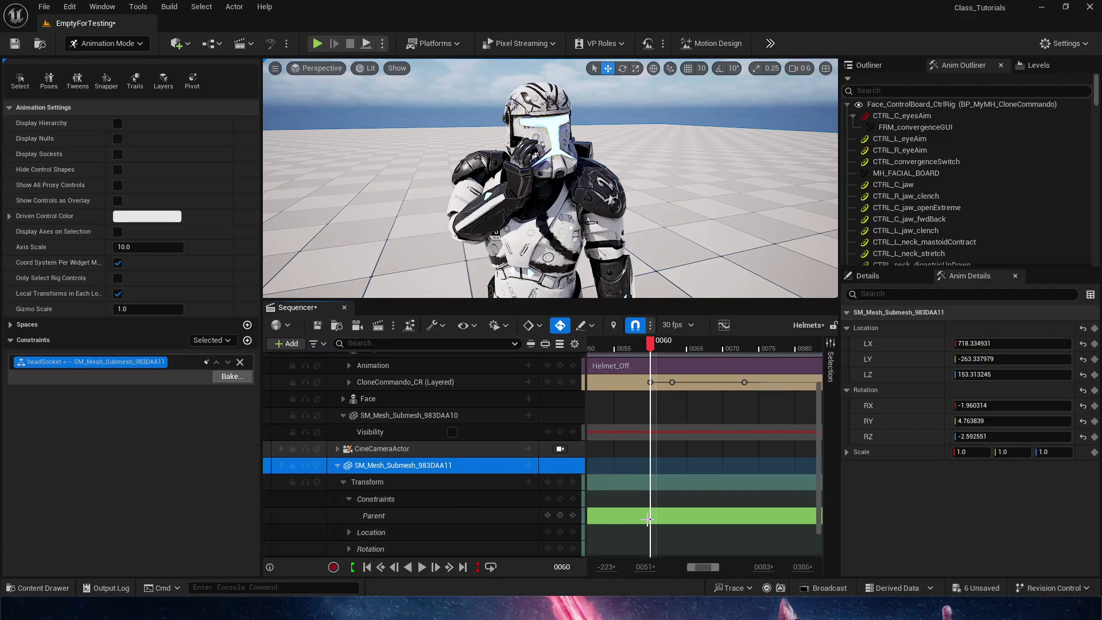
scroll(667, 511, "down", 2, "ctrl")
right_click_drag(692, 493, 701, 448)
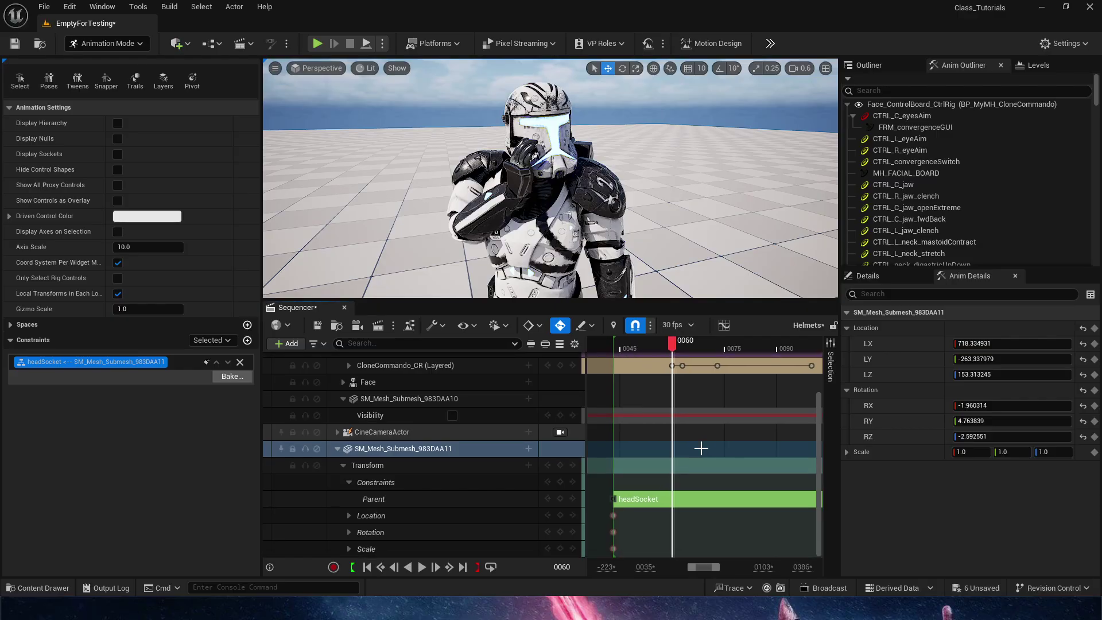
left_click(207, 364)
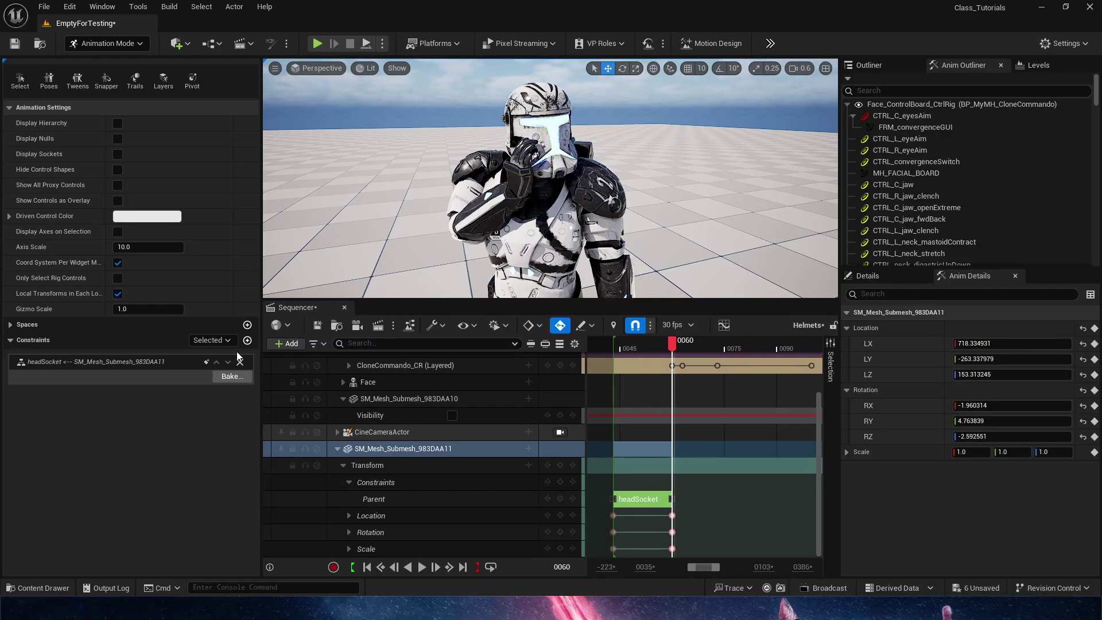
Create a second Parent constraint at frame 60 that binds the helmet to the RightHand bone of the character's Body.
left_click(248, 340)
left_click(286, 429)
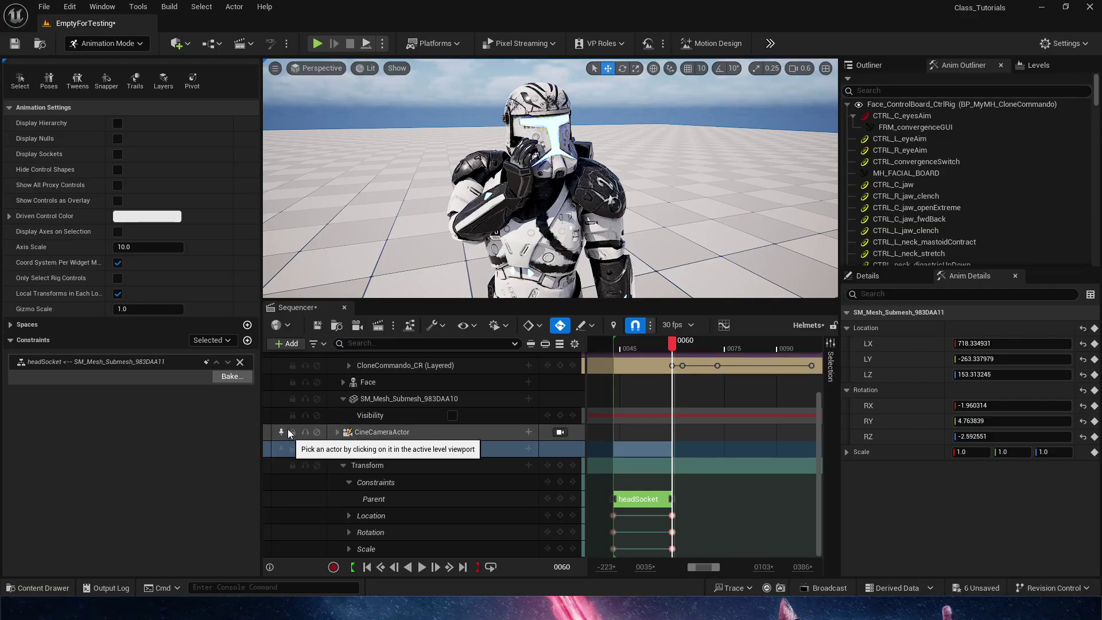
left_click(554, 223)
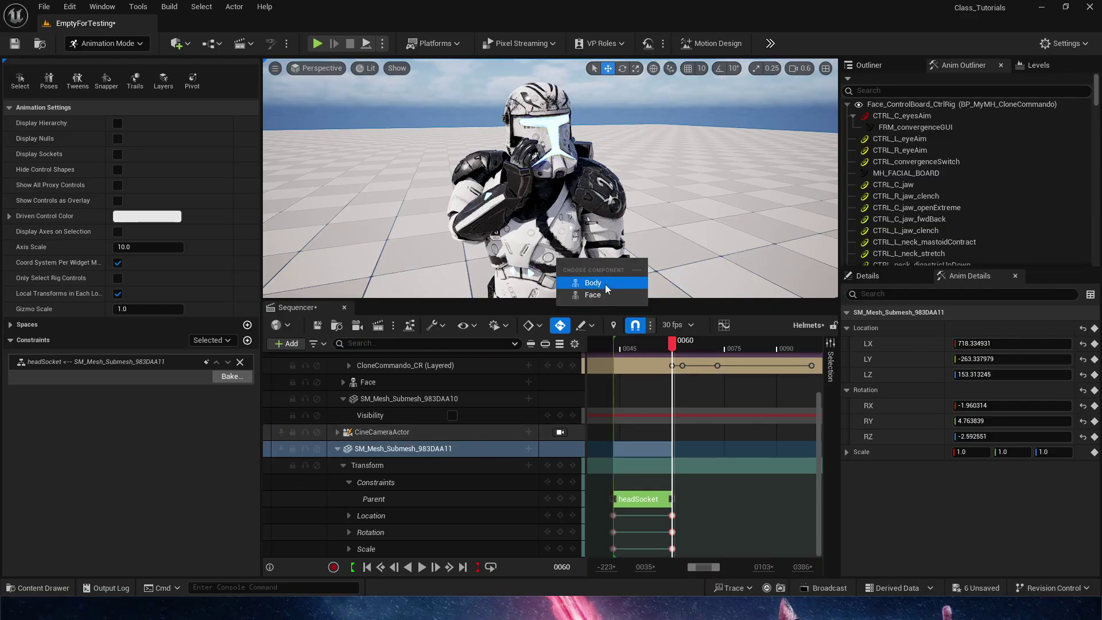
left_click(597, 283)
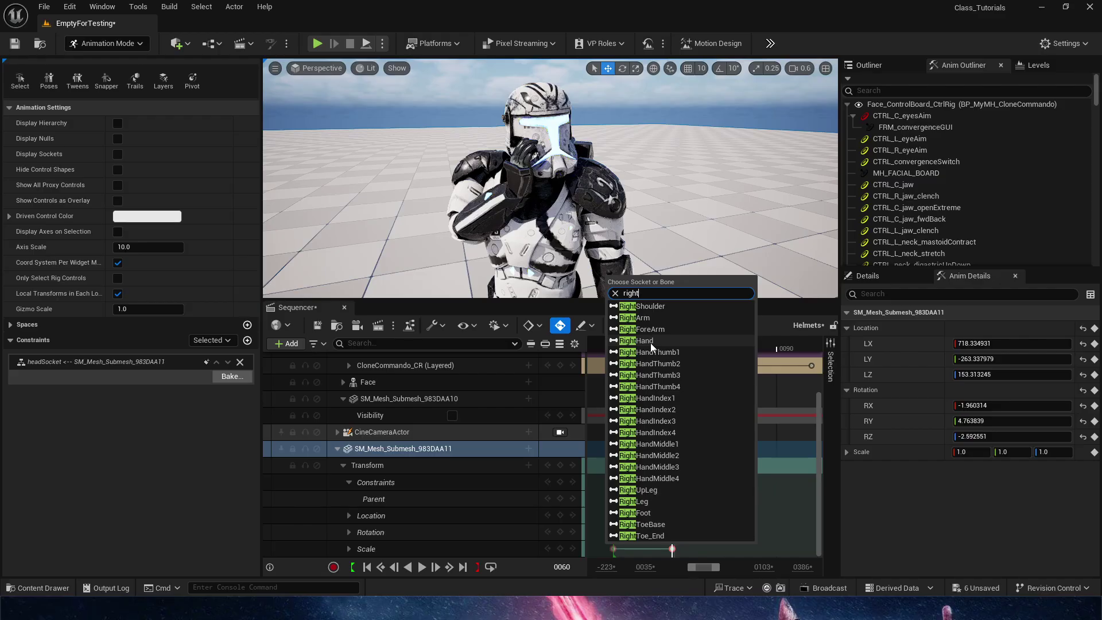
left_click(649, 343)
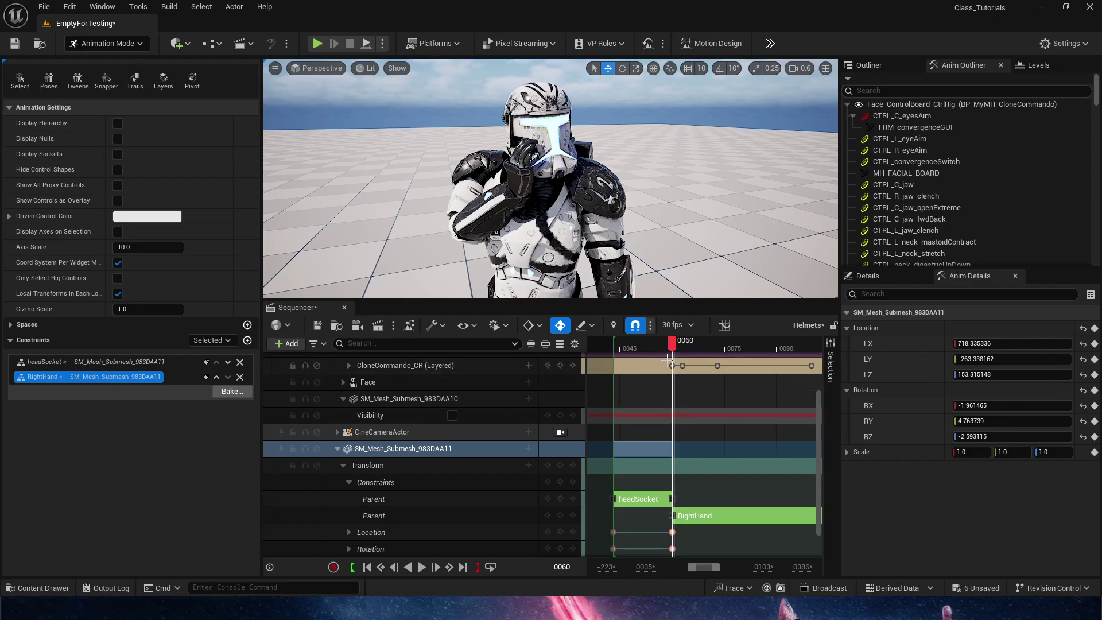
Scrub and play the sequence to check that the helmet switches from the head to the right hand.
scroll(653, 368, "up", 1)
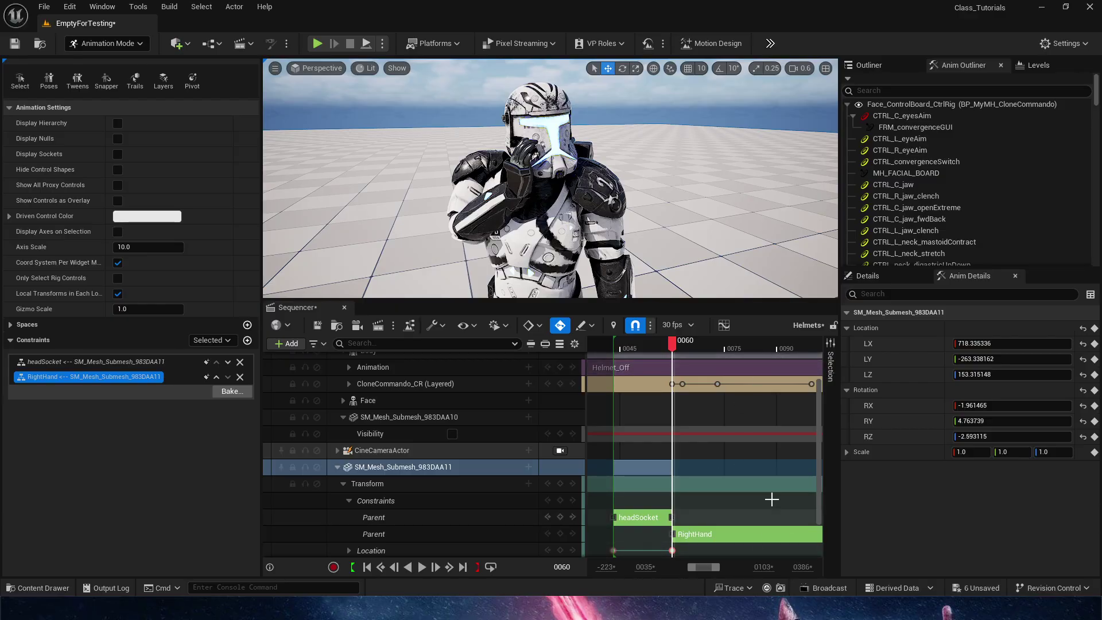
scroll(770, 435, "down", 2)
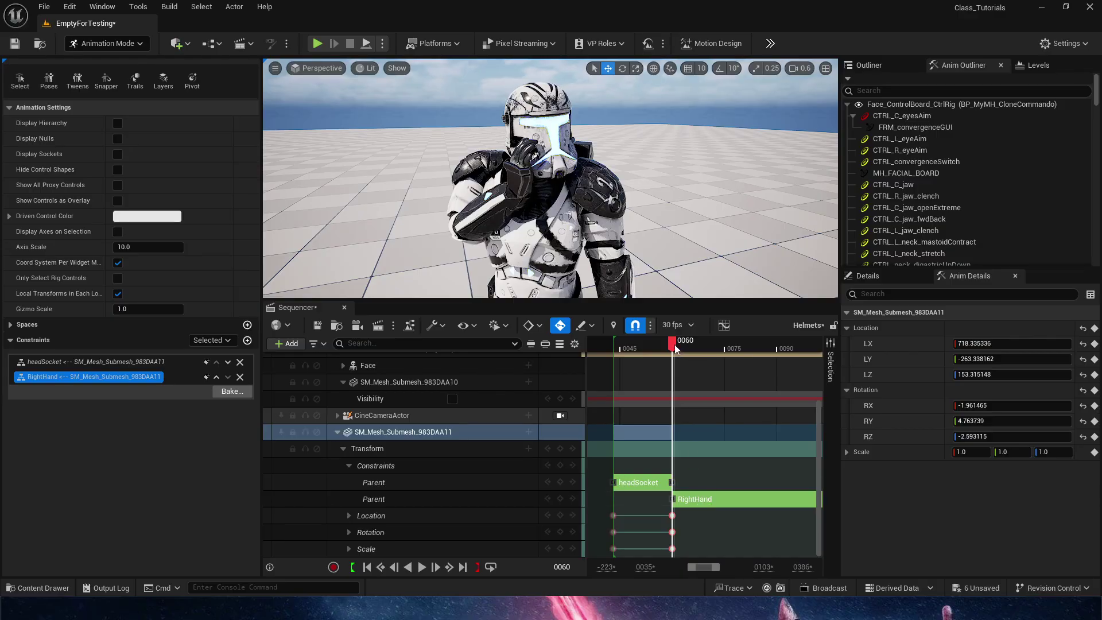
left_click_drag(674, 344, 747, 336)
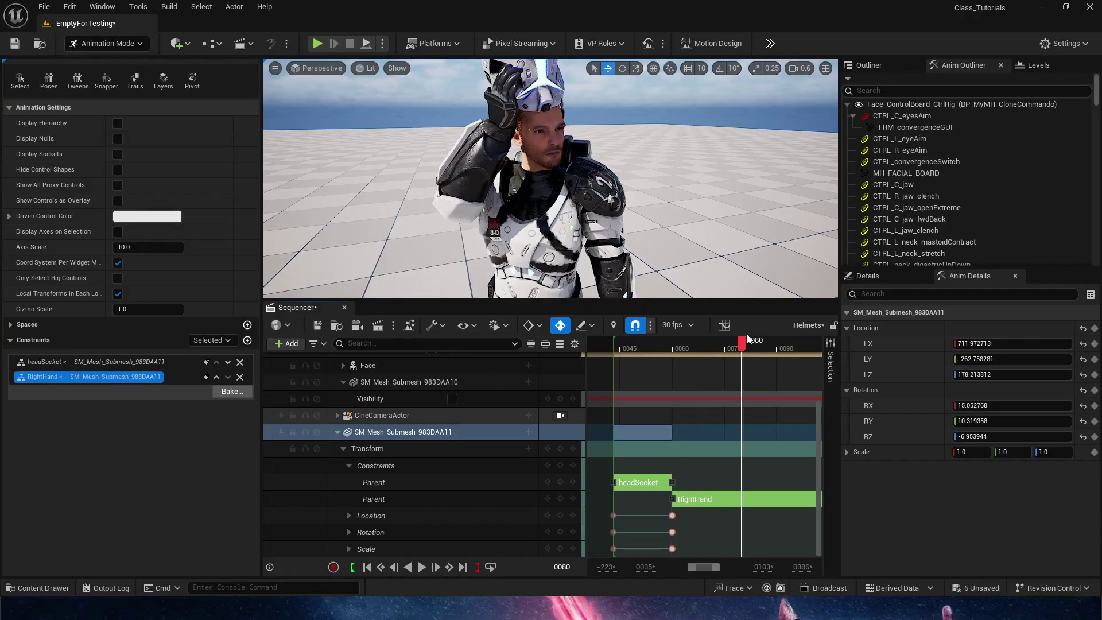
key("space")
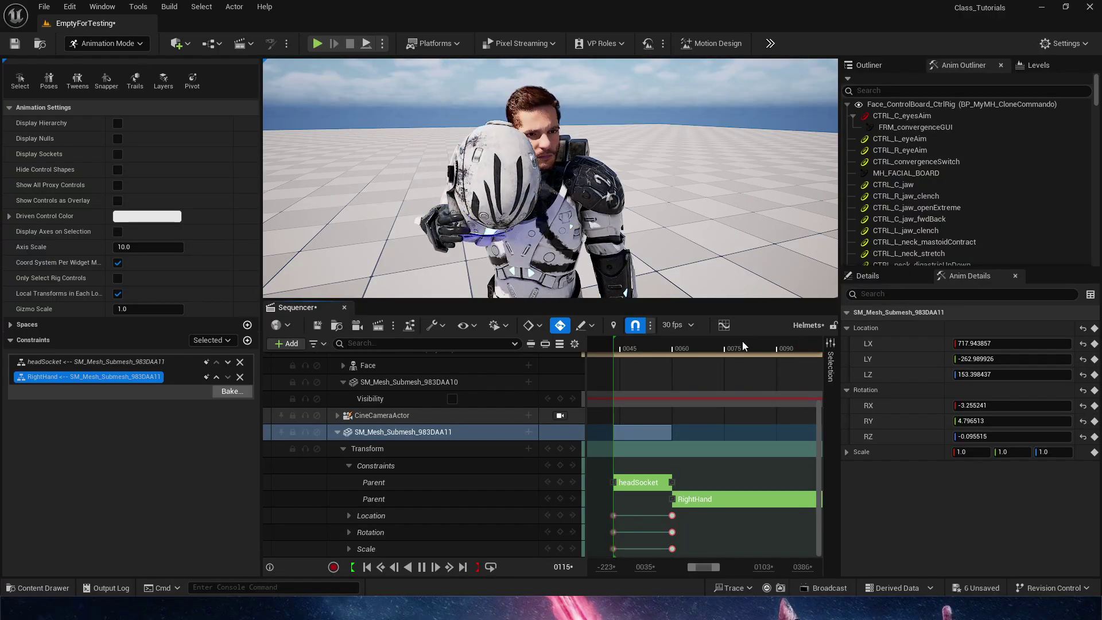
left_click_drag(727, 342, 654, 350)
key("space")
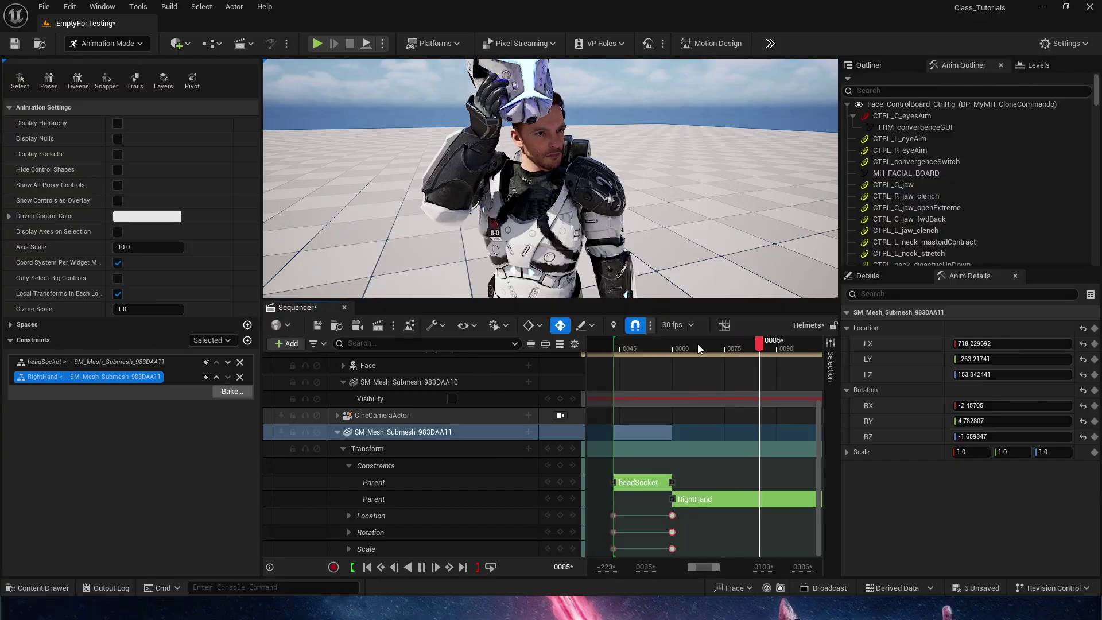
key("space")
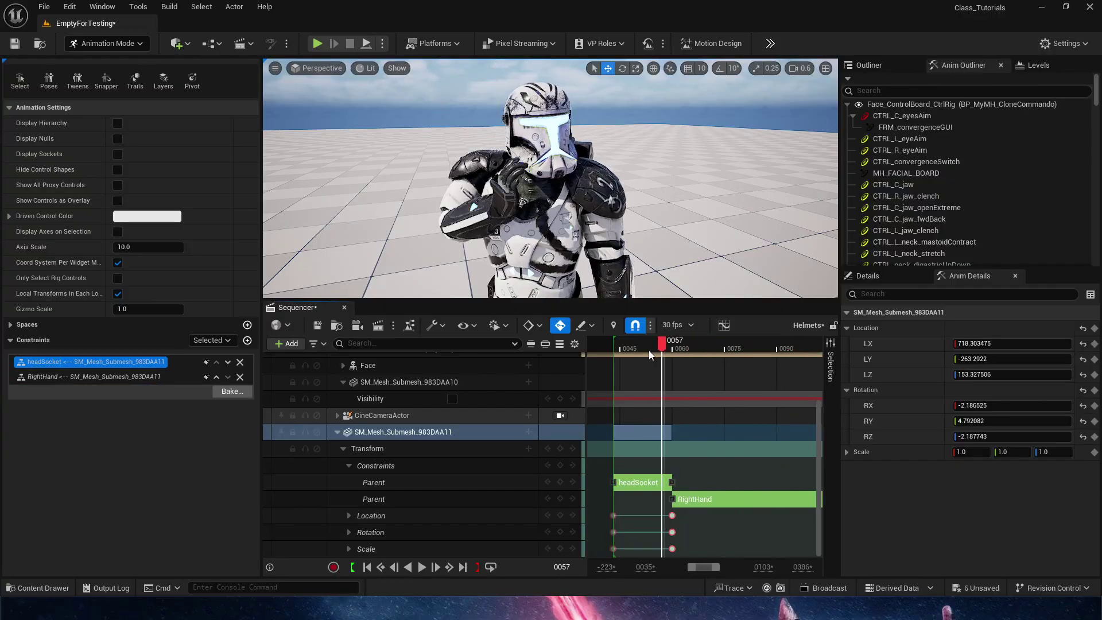
key("space")
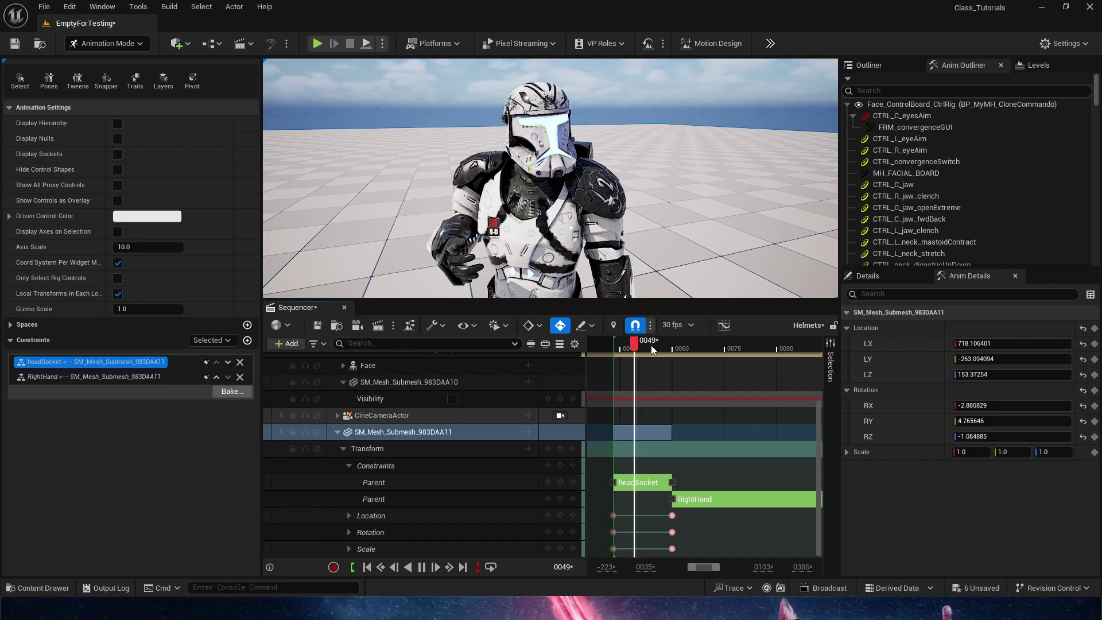
Step frame by frame through the headSocket-to-RightHand handover, starting at frame 57, to examine the helmet for jumps.
left_click_drag(682, 347, 664, 346)
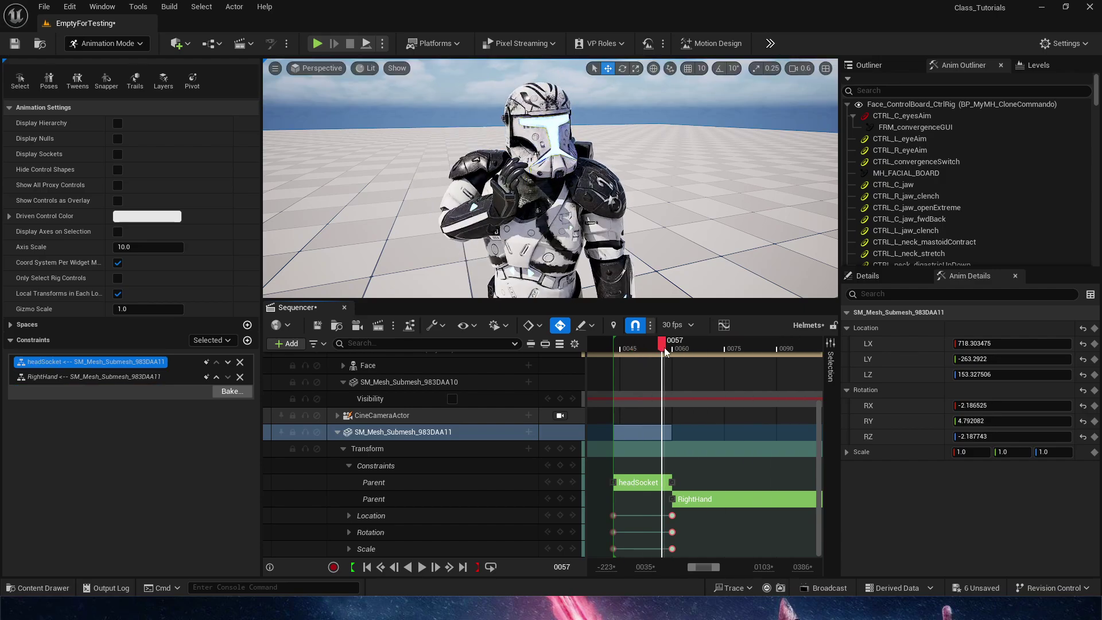
key("Right")
key("Right")
key("Right")
key("Right")
key("Right")
key("Right")
key("Left")
key("Left")
key("Left")
key("Left")
key("Left")
key("Right")
key("Right")
key("Right")
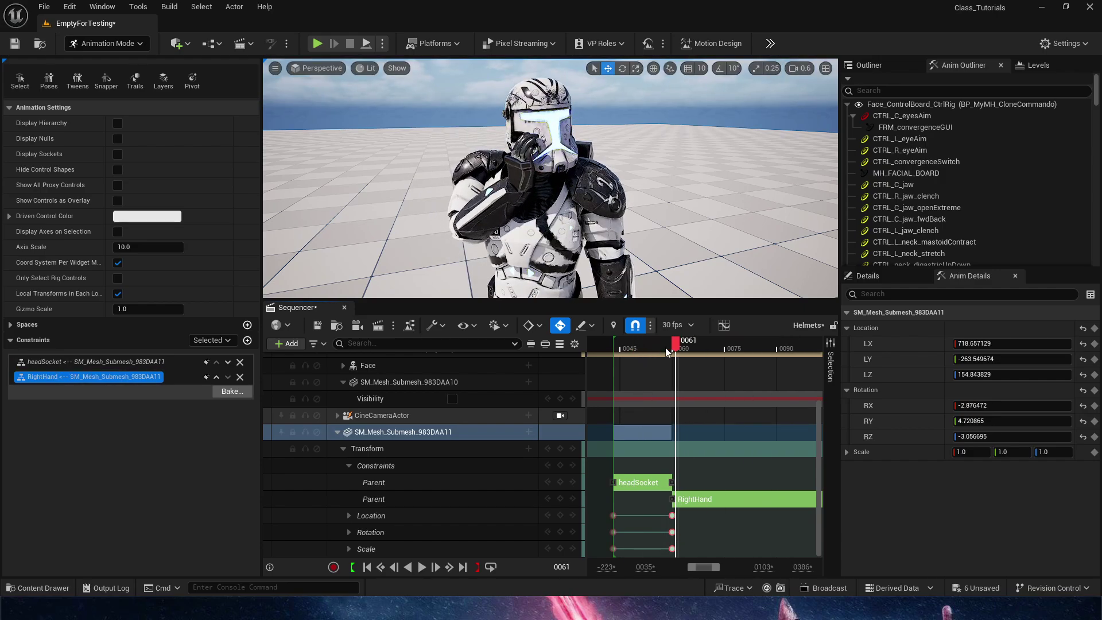
key("Right")
key("Right")
key("Right")
key("Right")
key("Right")
key("Right")
key("Right")
key("Right")
key("Right")
key("Right")
Look through CineCameraActor and play the helmet removal from frame 43 to review the shot.
left_click_drag(698, 347, 775, 352)
left_click(560, 415)
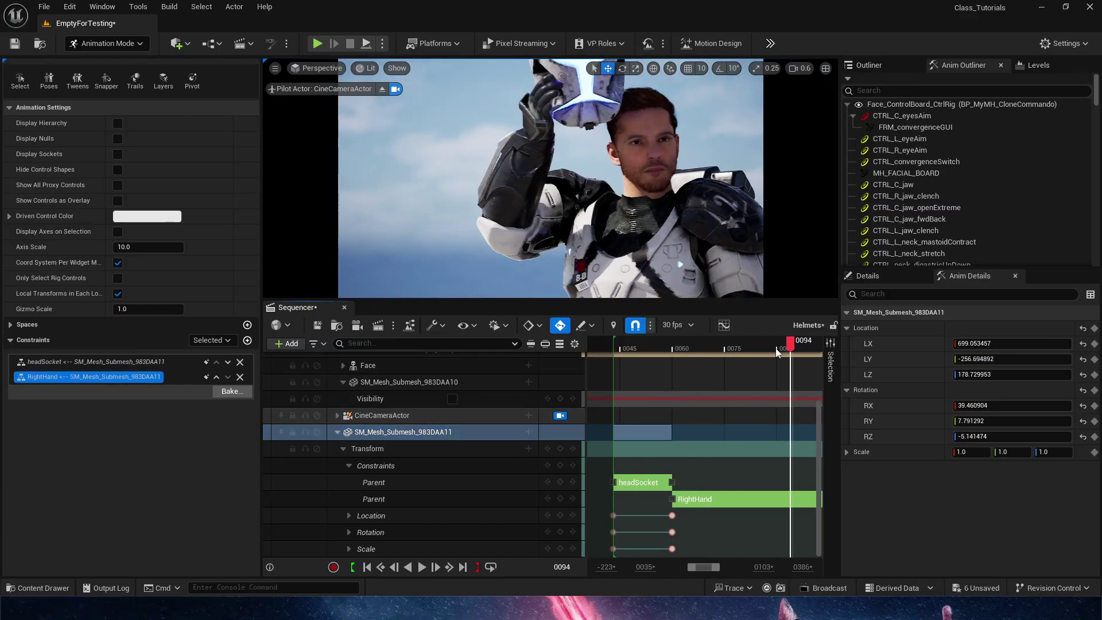
key("space")
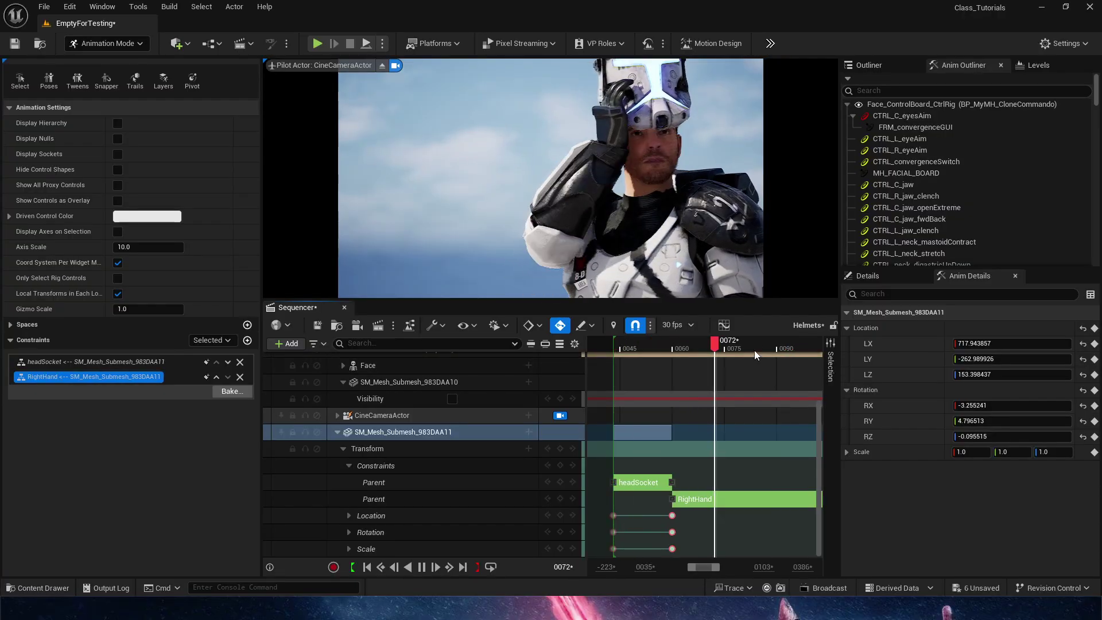
left_click_drag(769, 346, 612, 343)
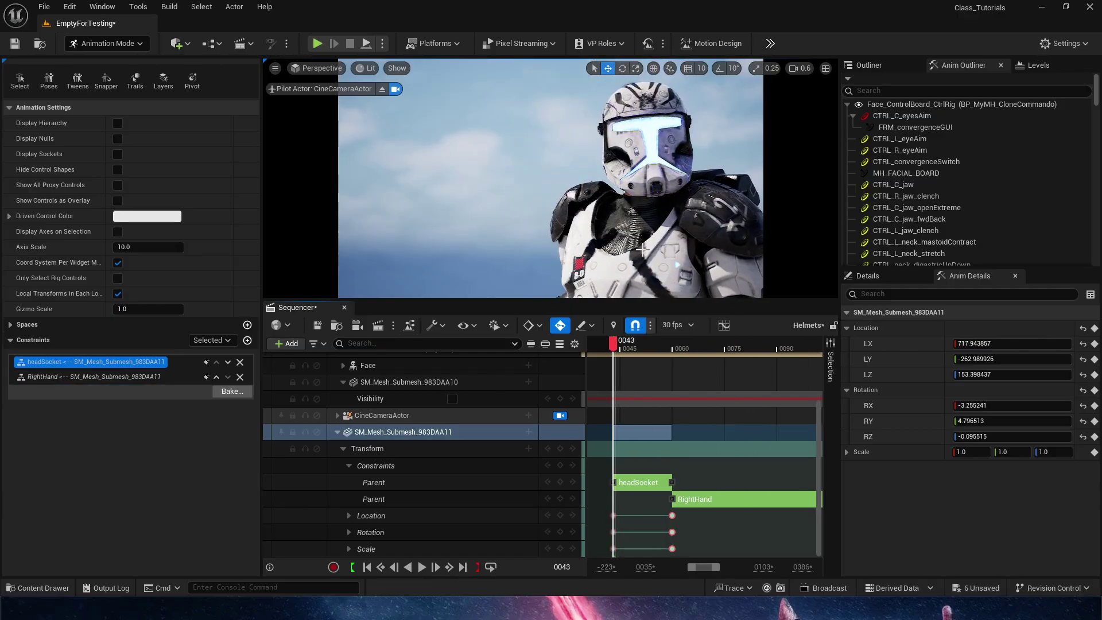
key("space")
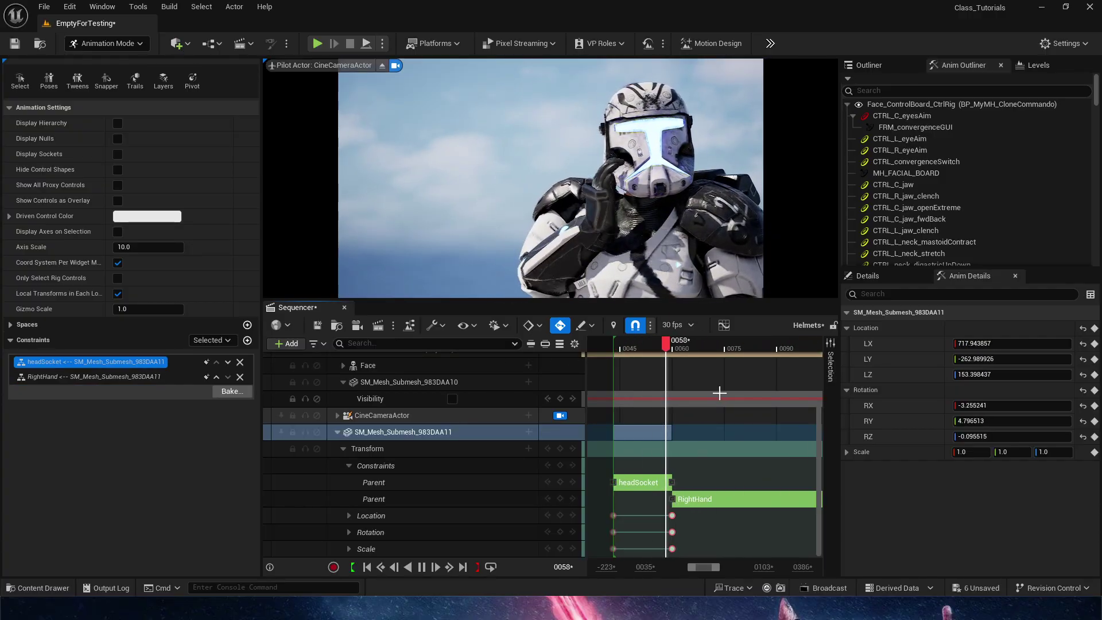
key("space")
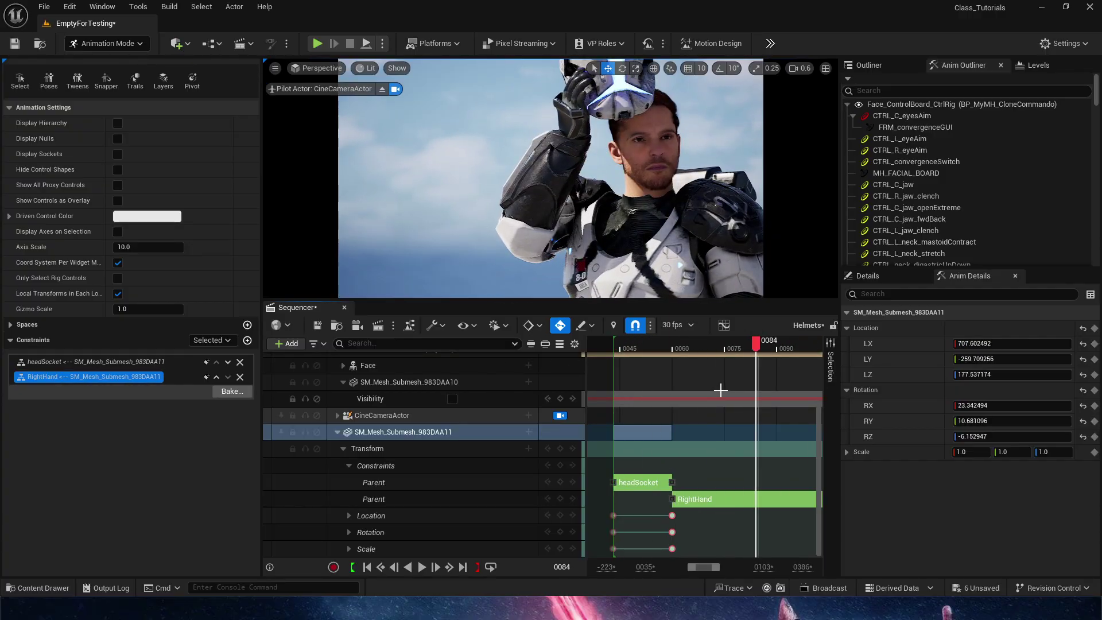